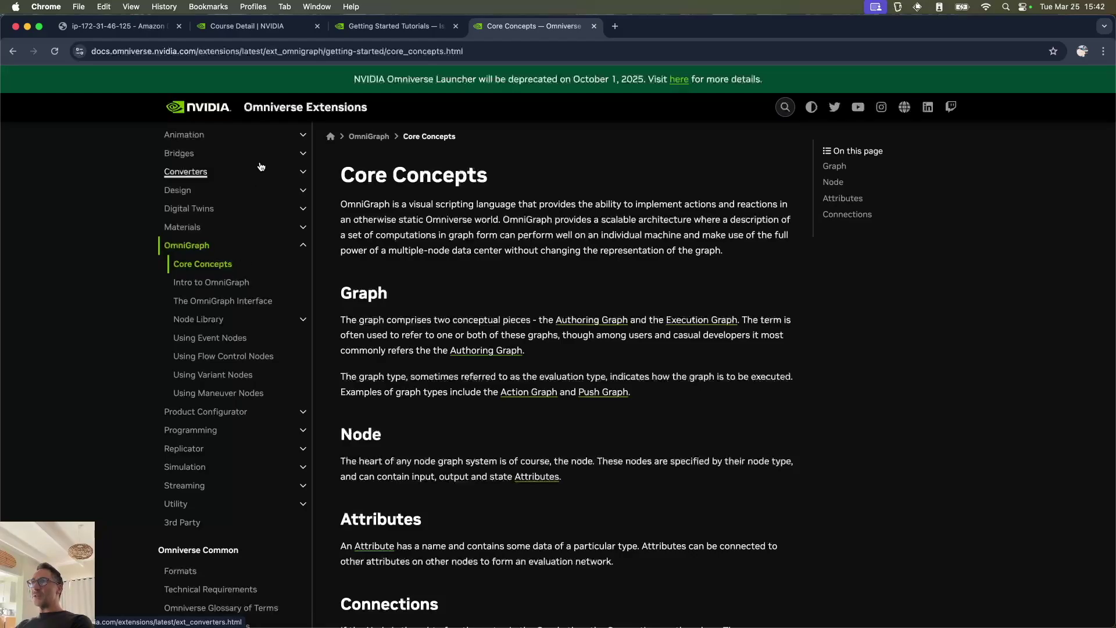
left_click(133, 28)
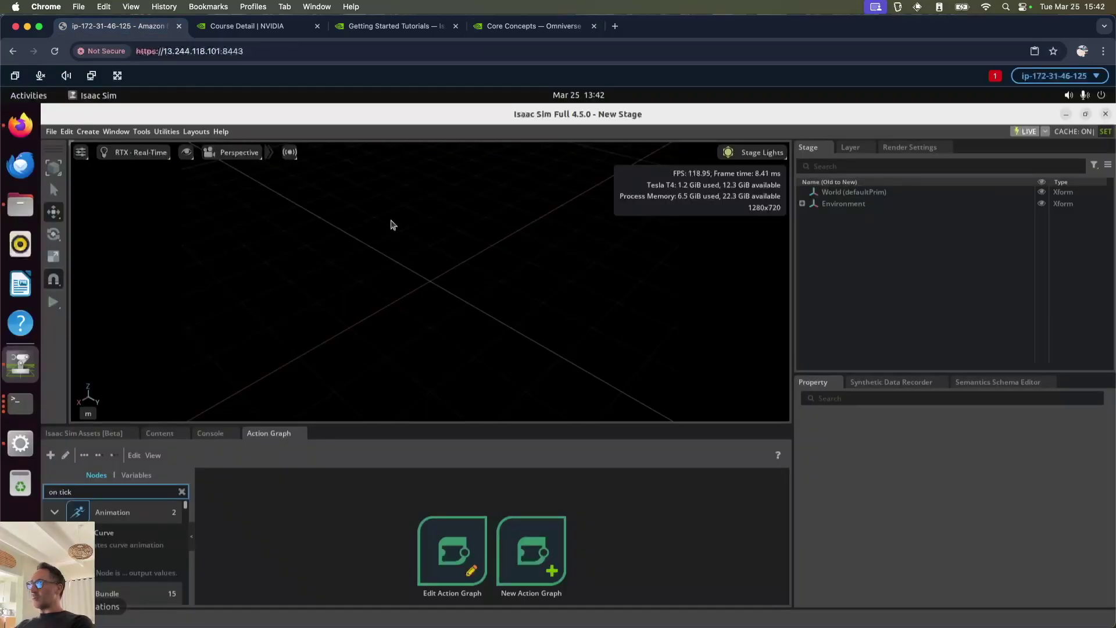
Create a Cube shape in the viewport
right_click(430, 257)
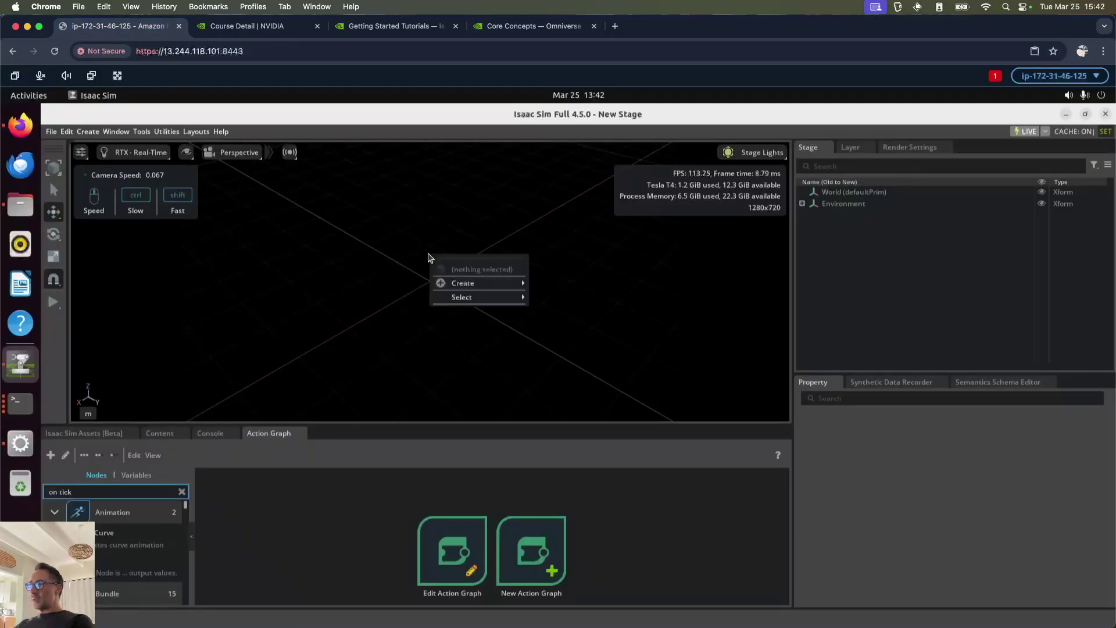
mouse_move(488, 288)
mouse_move(572, 301)
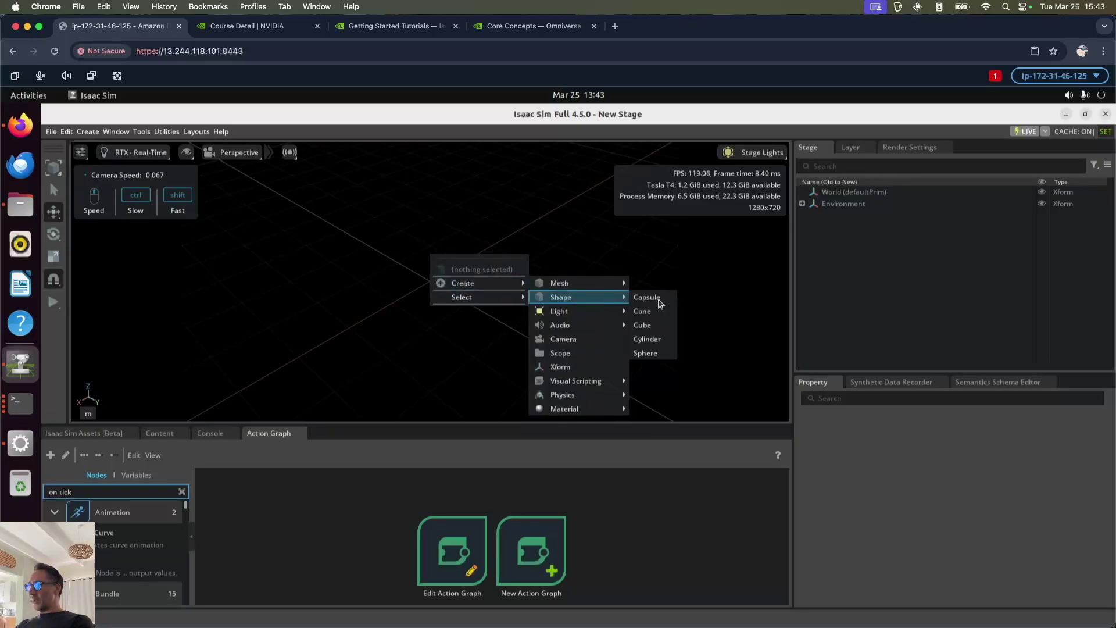
left_click(661, 329)
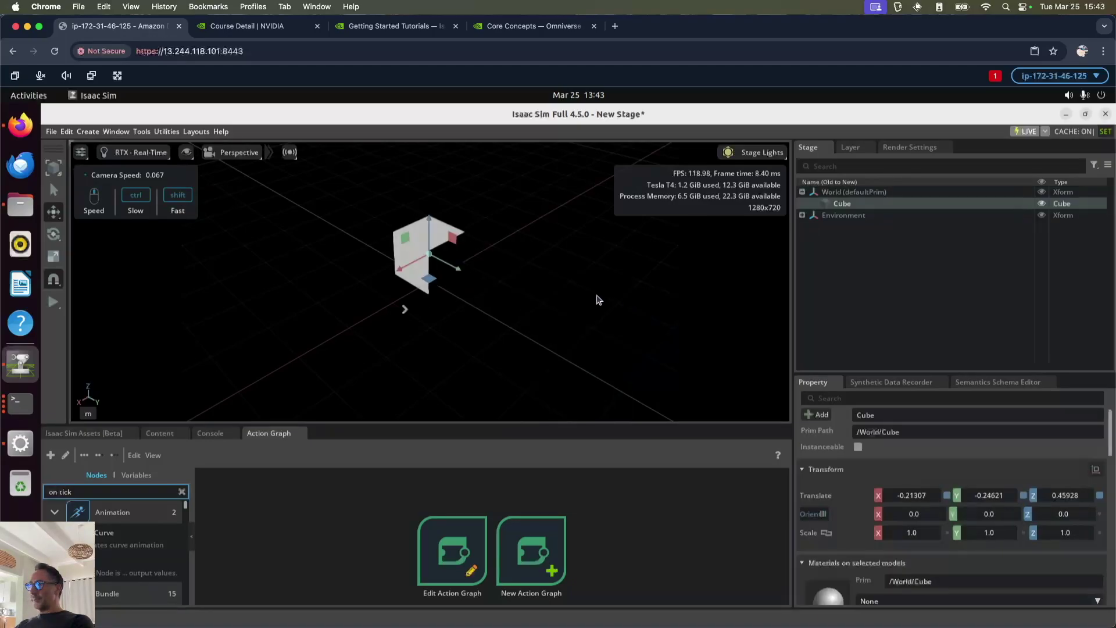
Create a Cone from the Stage panel and move it to X -1.0, Y 2.0
left_click(884, 290)
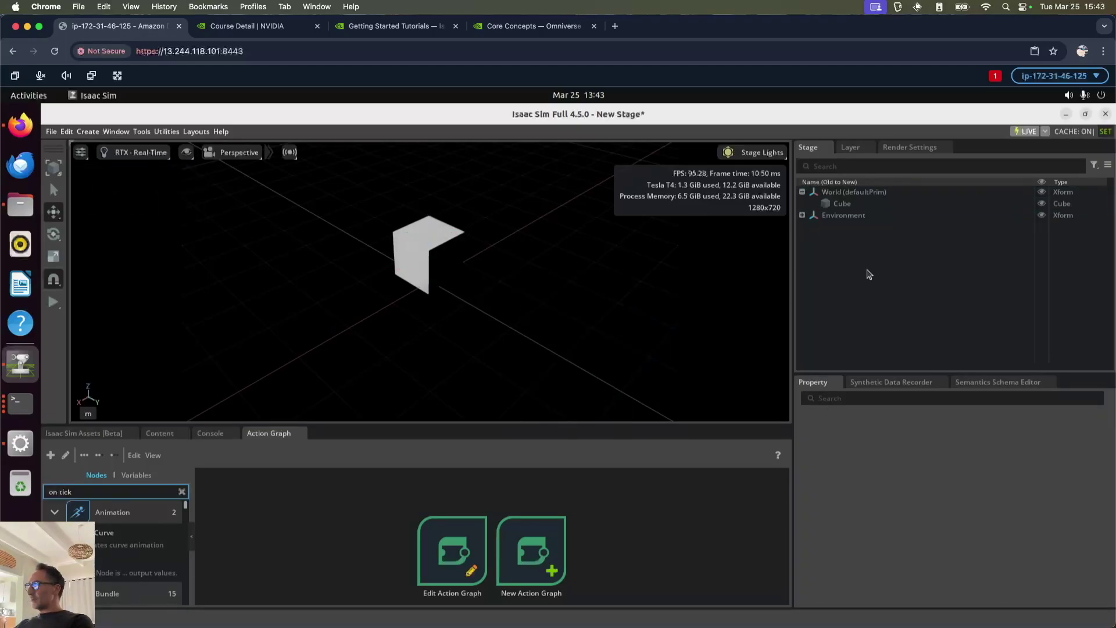
right_click(869, 271)
mouse_move(905, 291)
mouse_move(1015, 307)
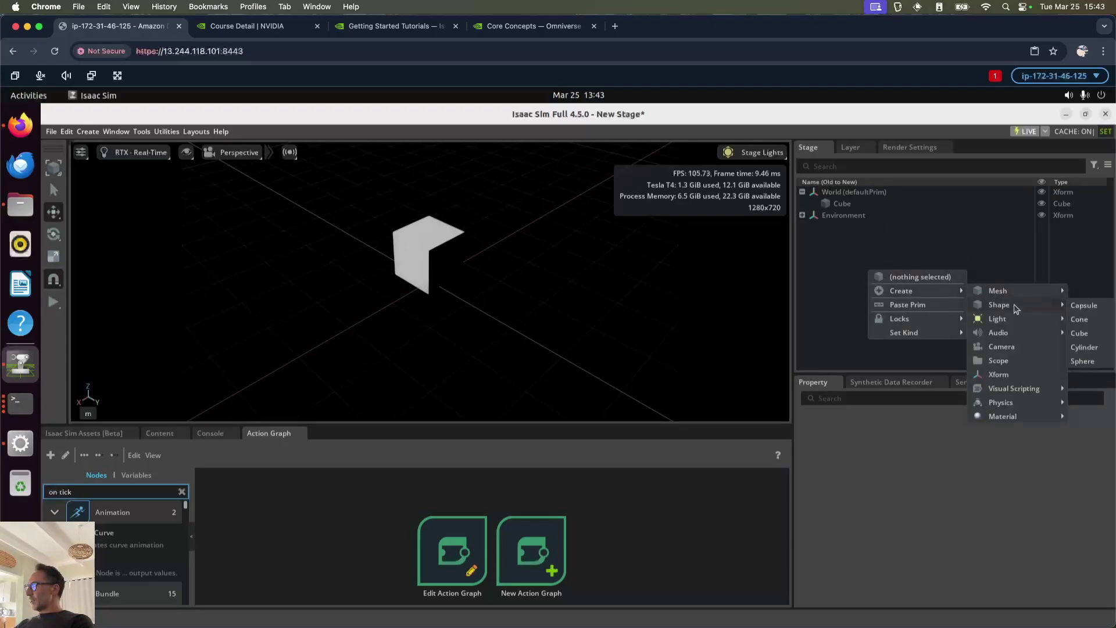
left_click(1087, 321)
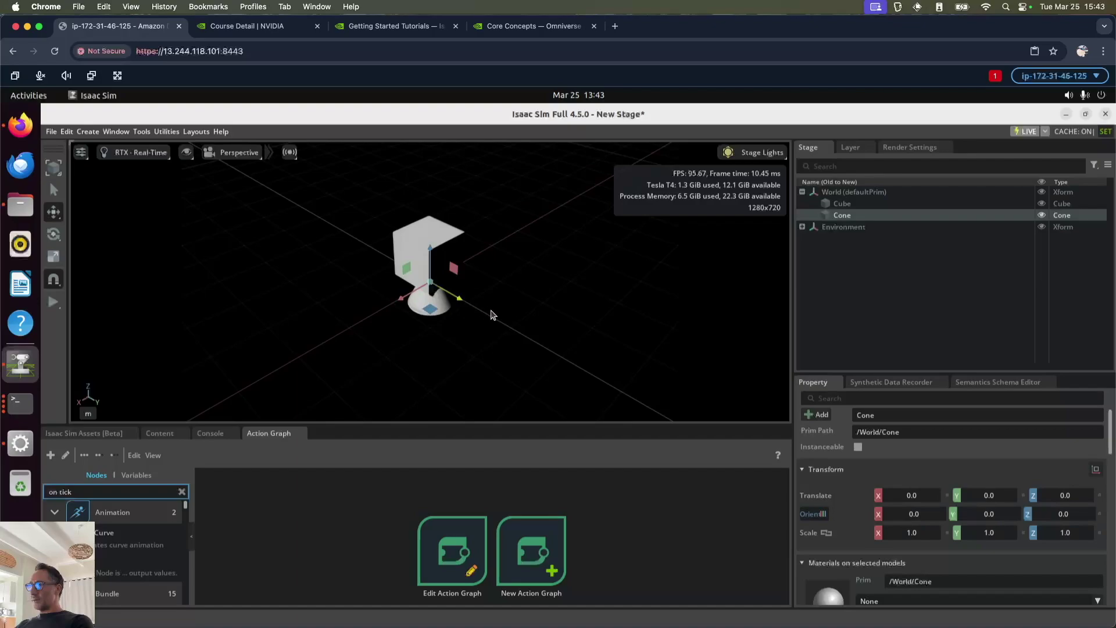
left_click_drag(456, 298, 544, 298)
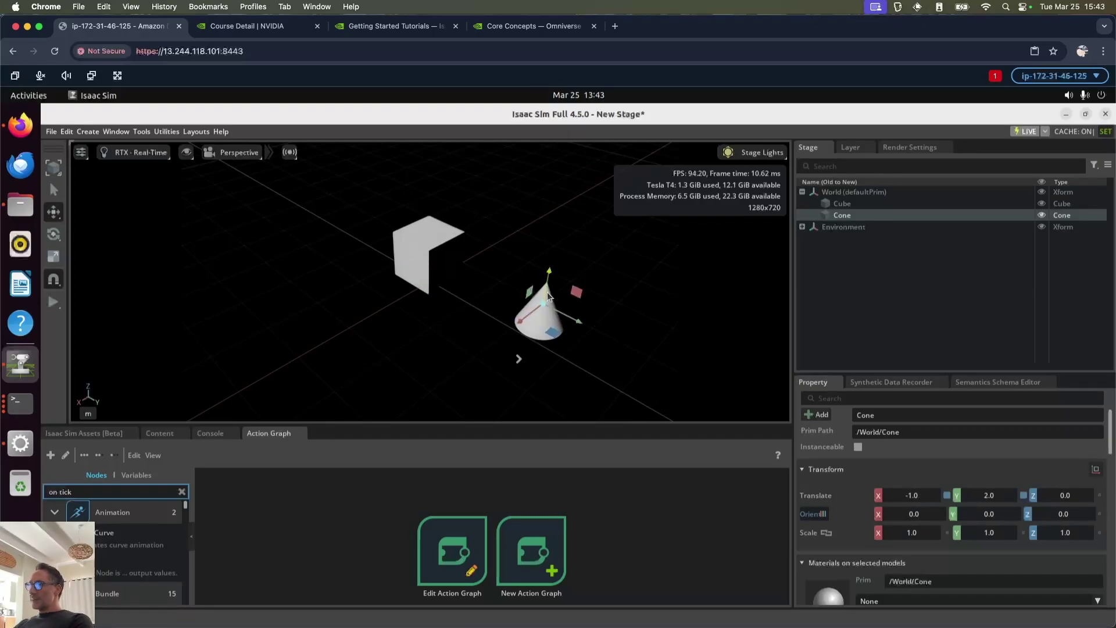
Create a new empty Action Graph under /World from Window > Graph Editors > Action Graph
left_click(298, 433)
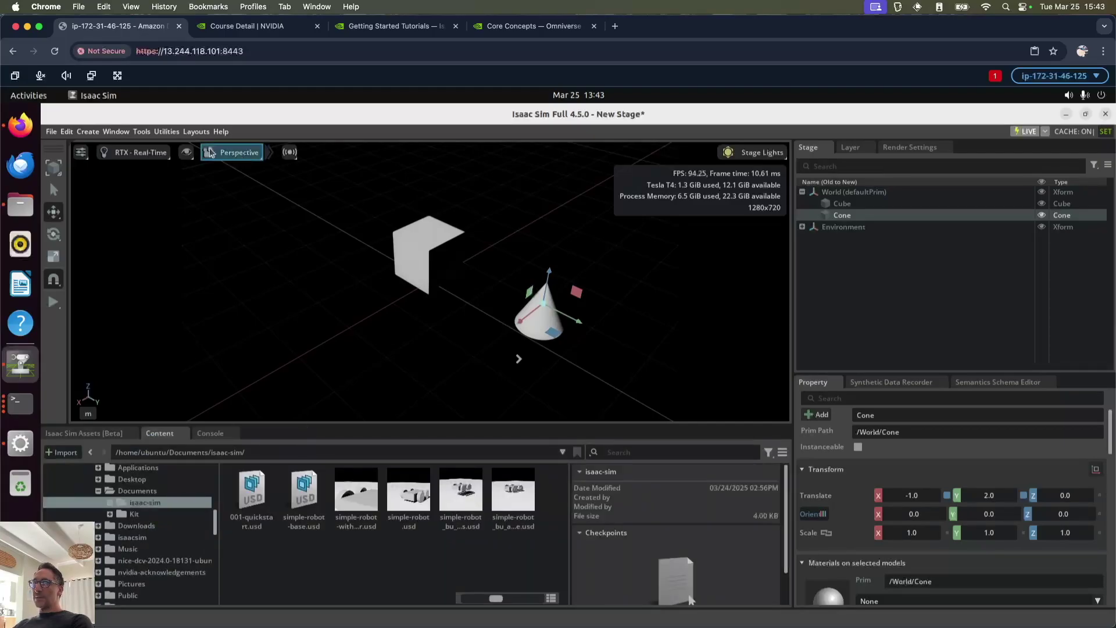
left_click(116, 132)
mouse_move(153, 187)
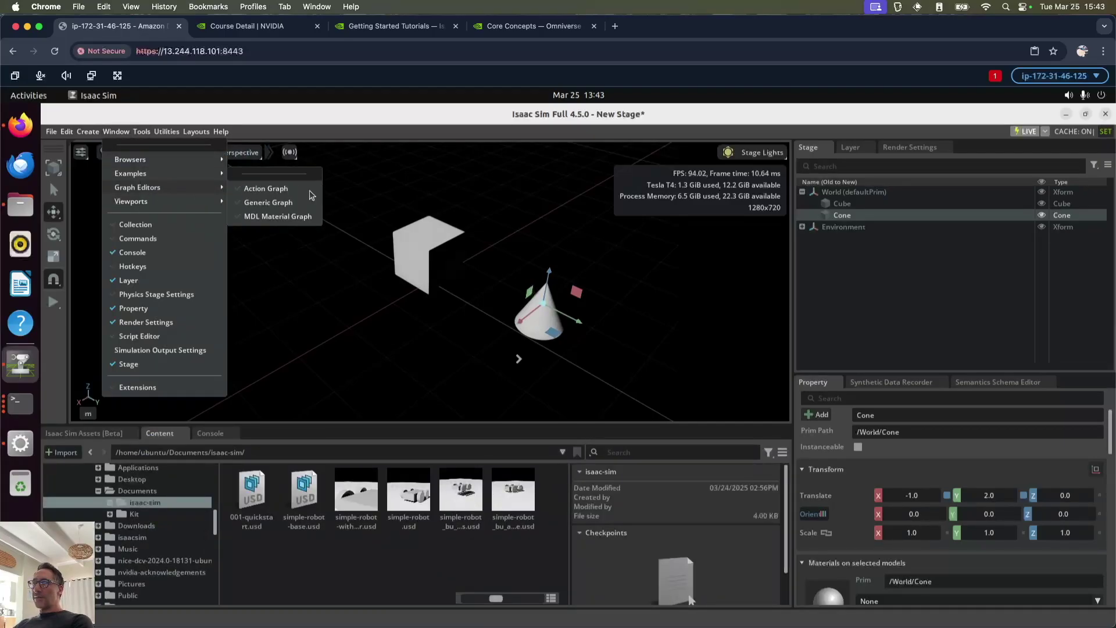
left_click(270, 189)
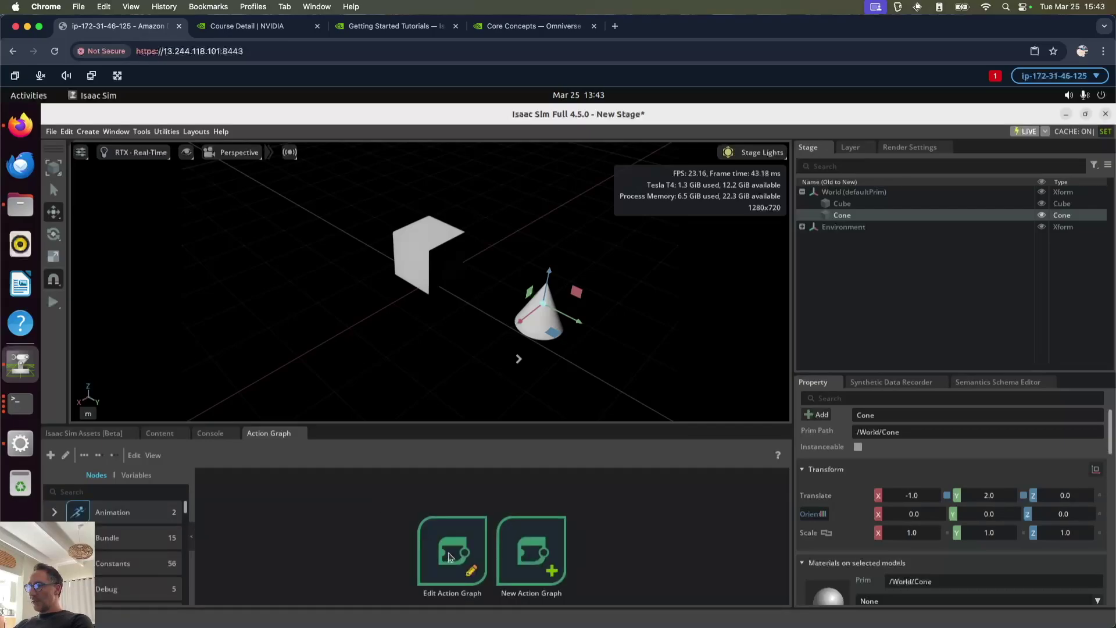
left_click(533, 555)
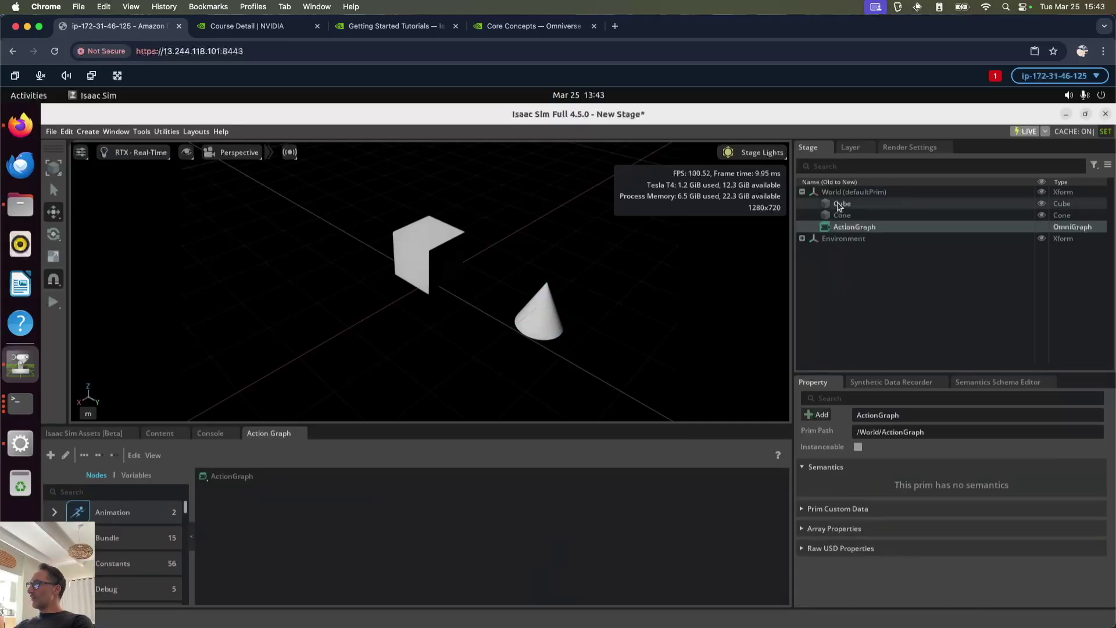
left_click_drag(841, 203, 576, 520)
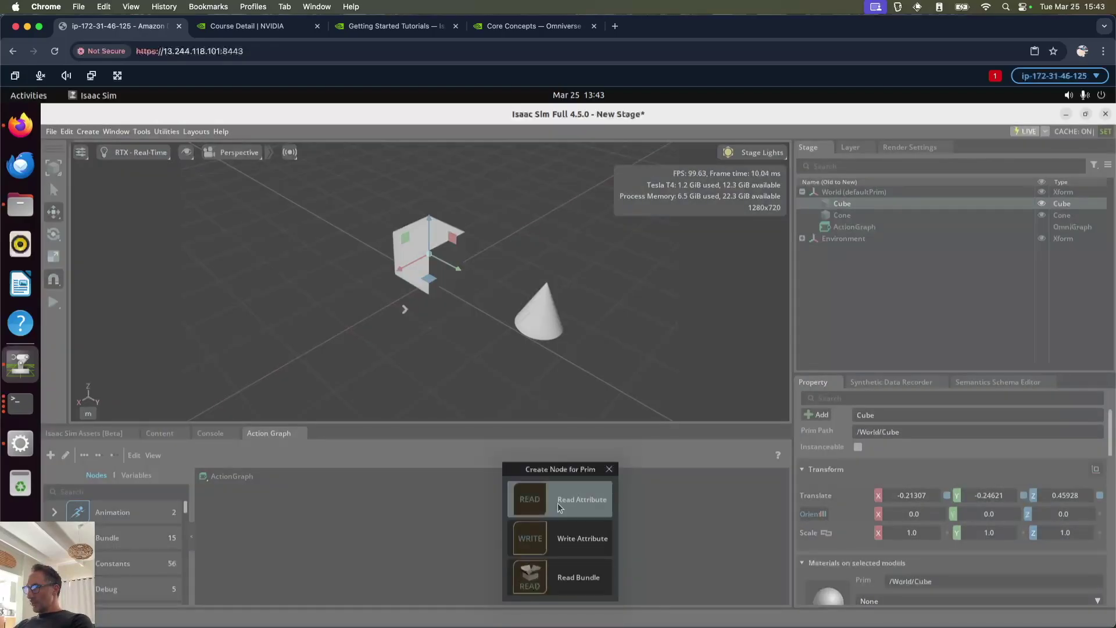
Add a Cube Read Prim Attribute node reading xformOp:translate
left_click(581, 500)
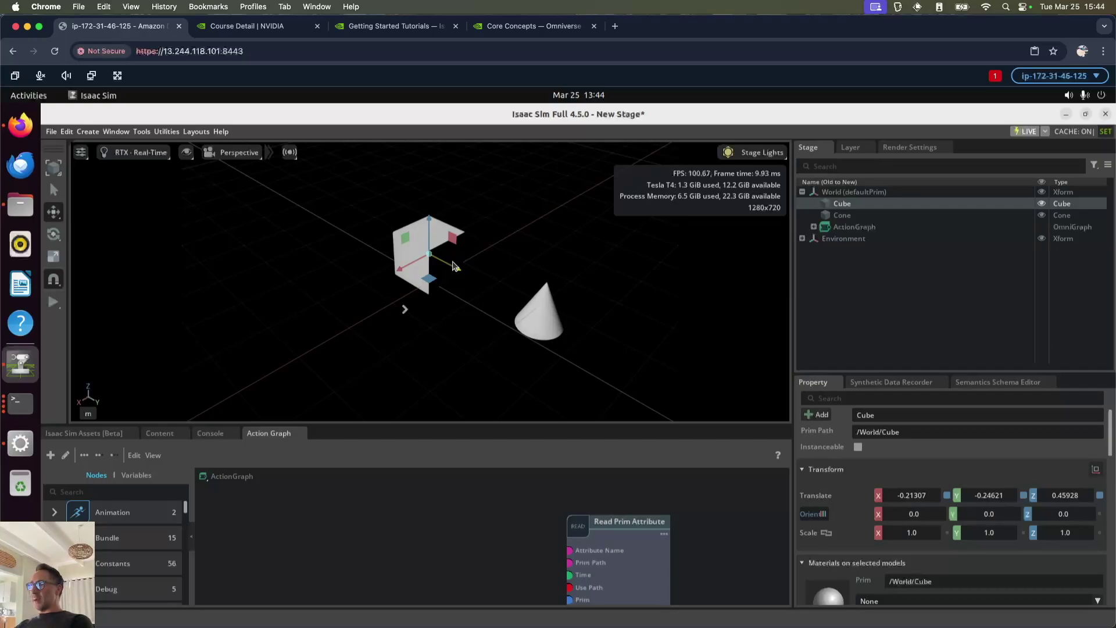
left_click_drag(647, 524, 655, 497)
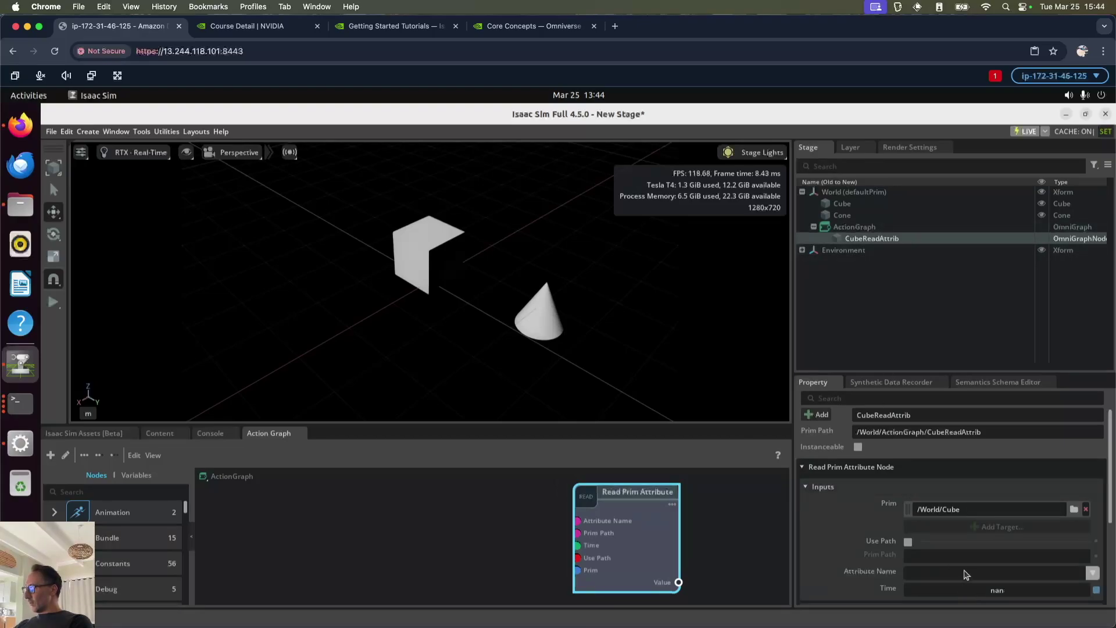
left_click(966, 573)
scroll(975, 535, "down", 2)
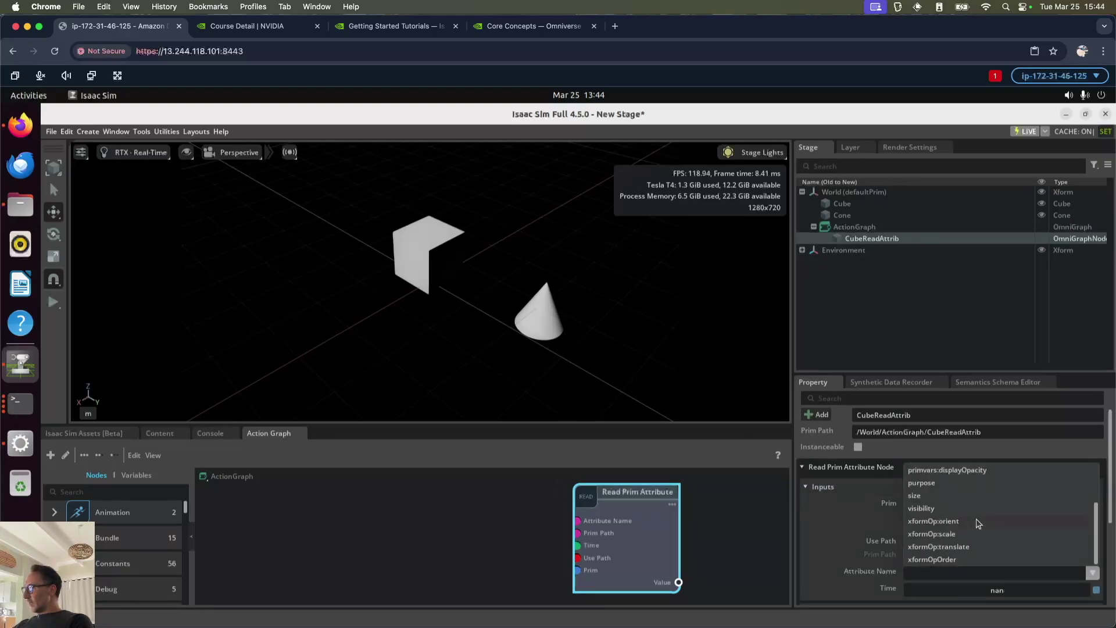
left_click(952, 547)
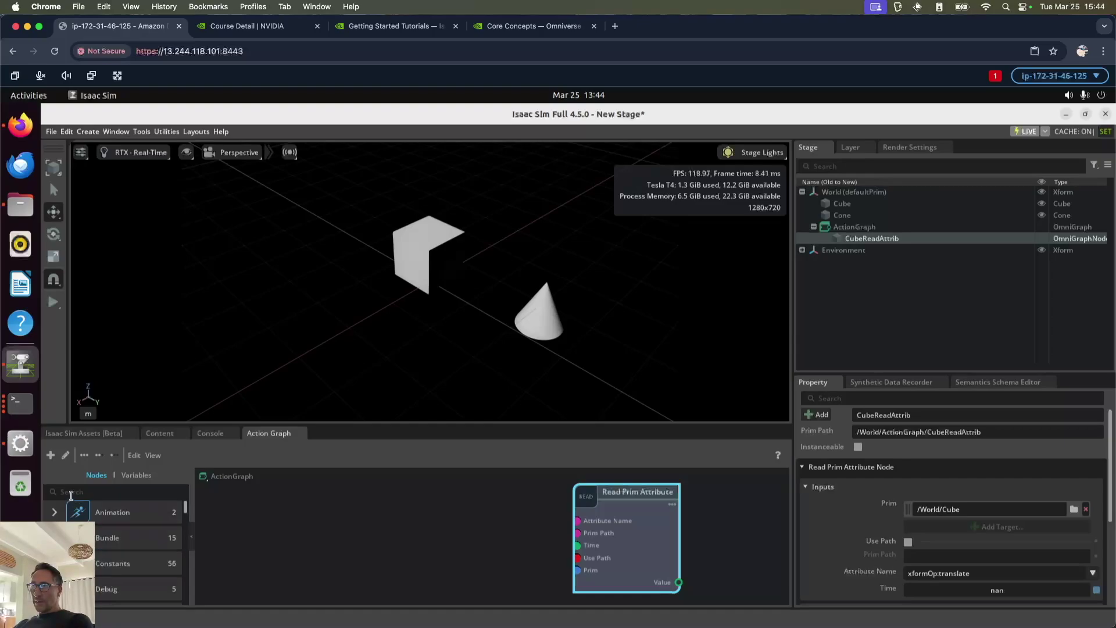
left_click(82, 493)
Place an Add node and a Constant Point3d node in the graph
type("add")
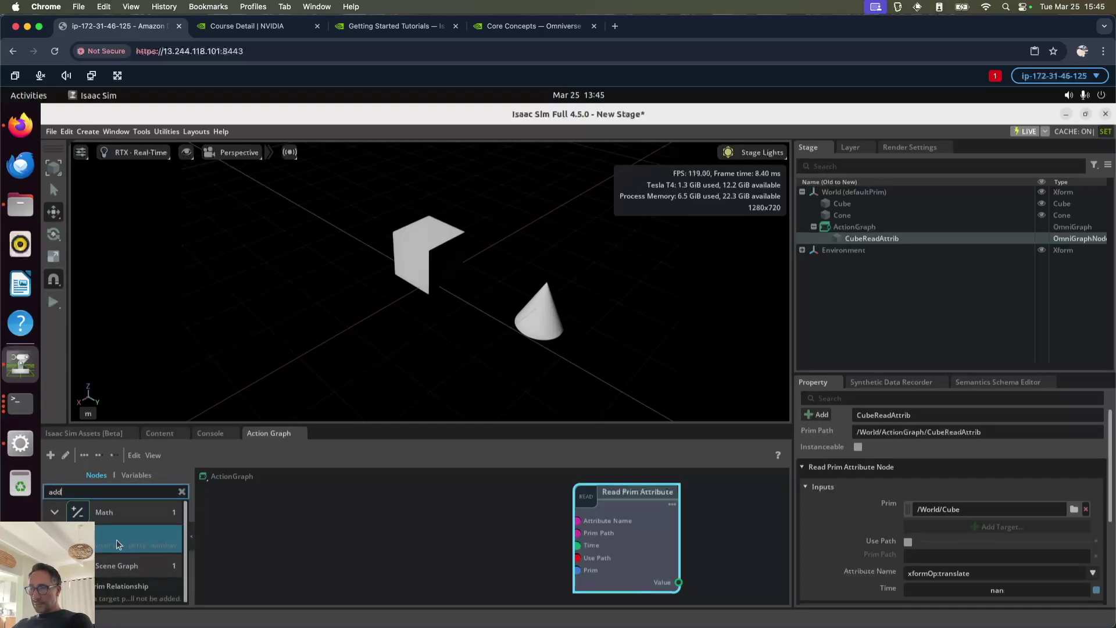
left_click_drag(117, 540, 375, 507)
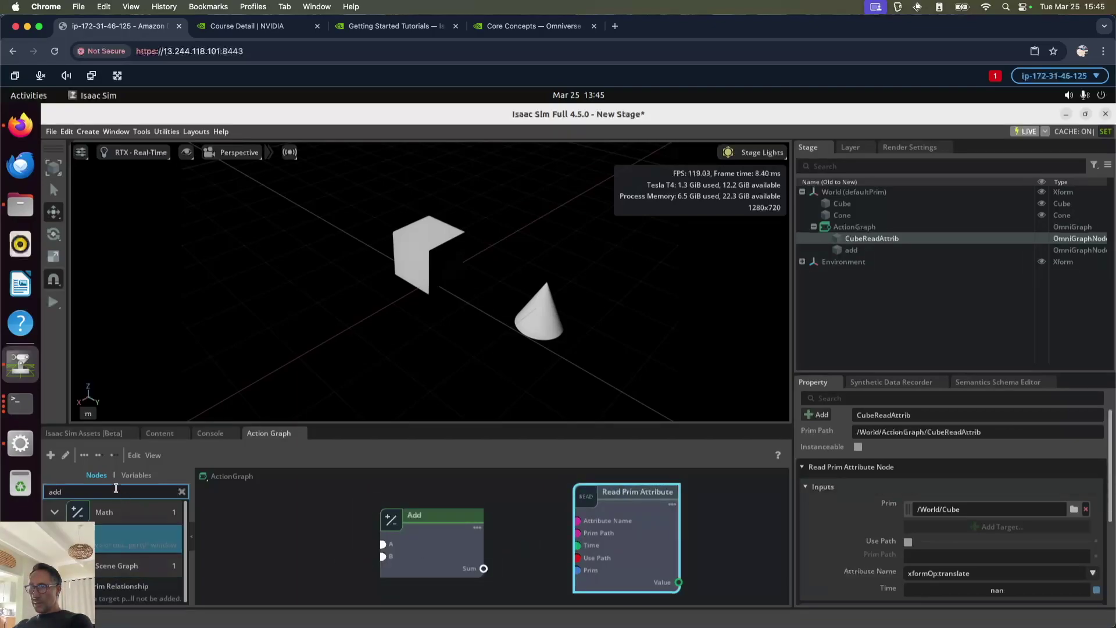
double_click(116, 488)
type("constant point")
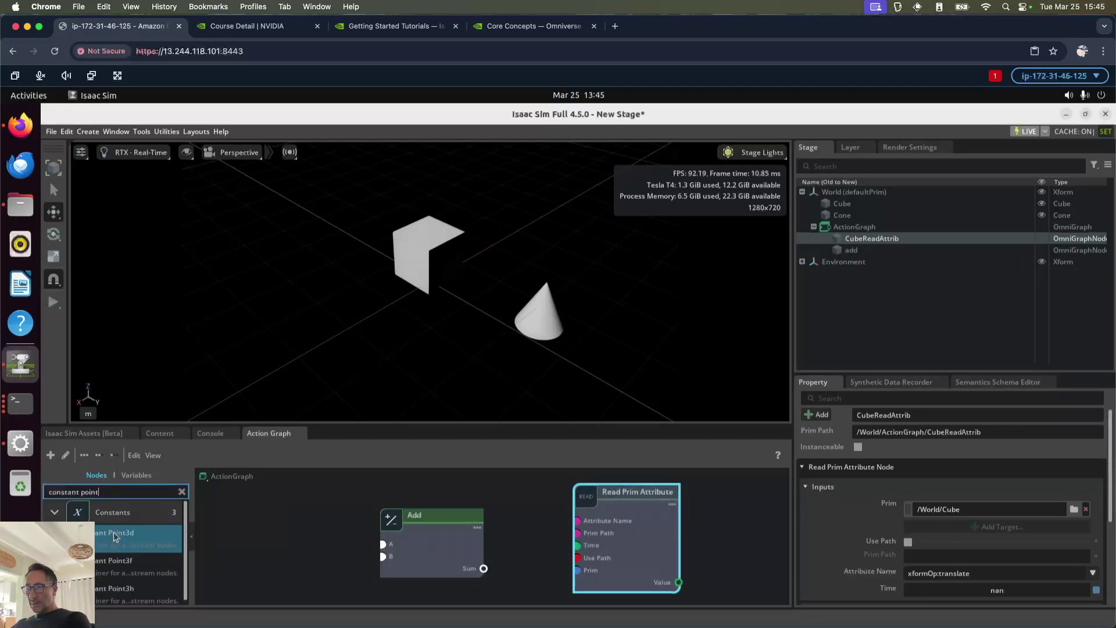
left_click_drag(181, 528, 490, 529)
Set the constant's Z to 2.0 and wire its Value into Add's input A
left_click(305, 499)
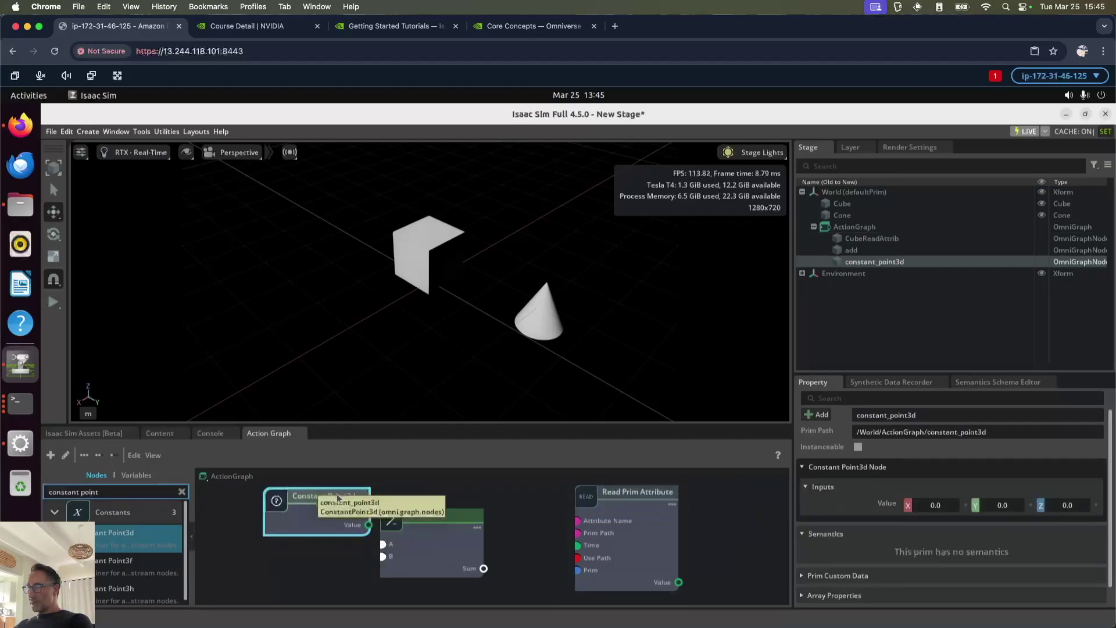
left_click(1066, 505)
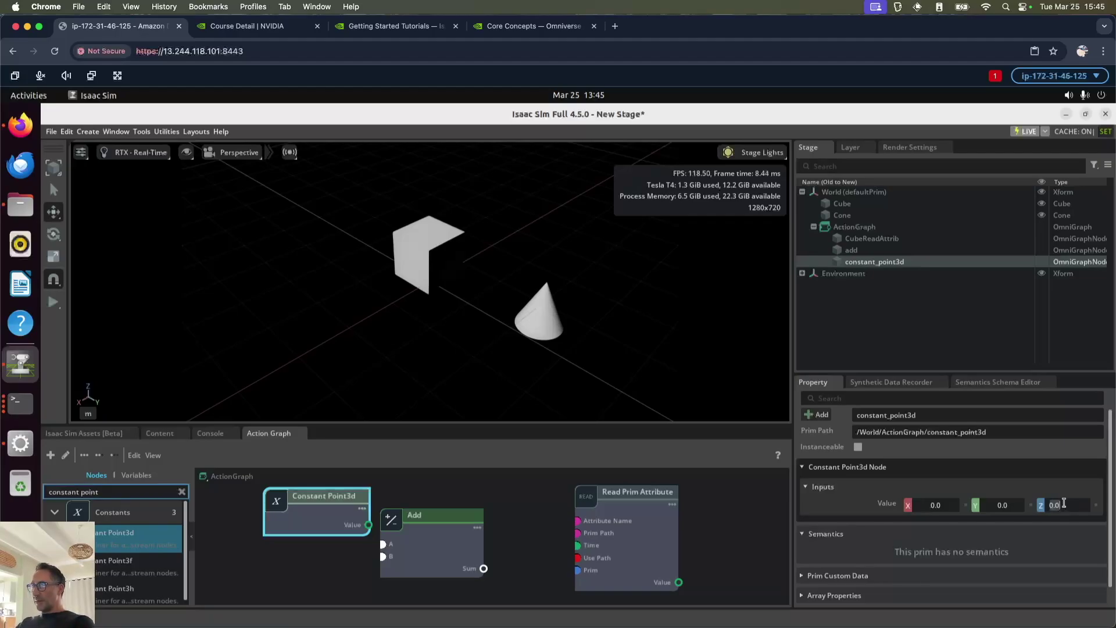
type("2")
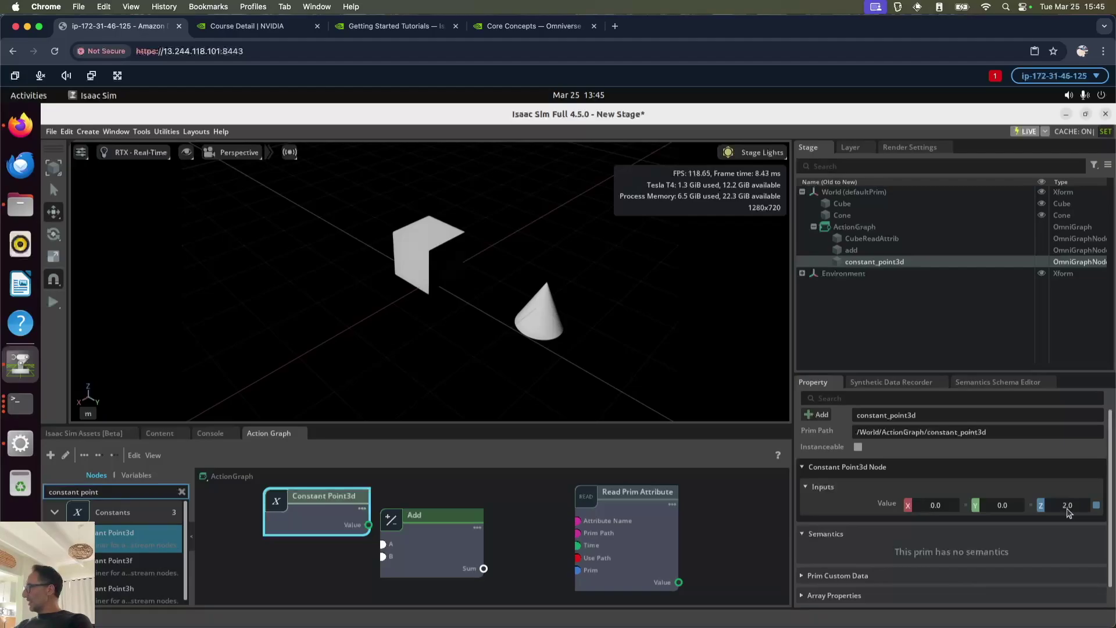
left_click_drag(376, 548, 407, 526)
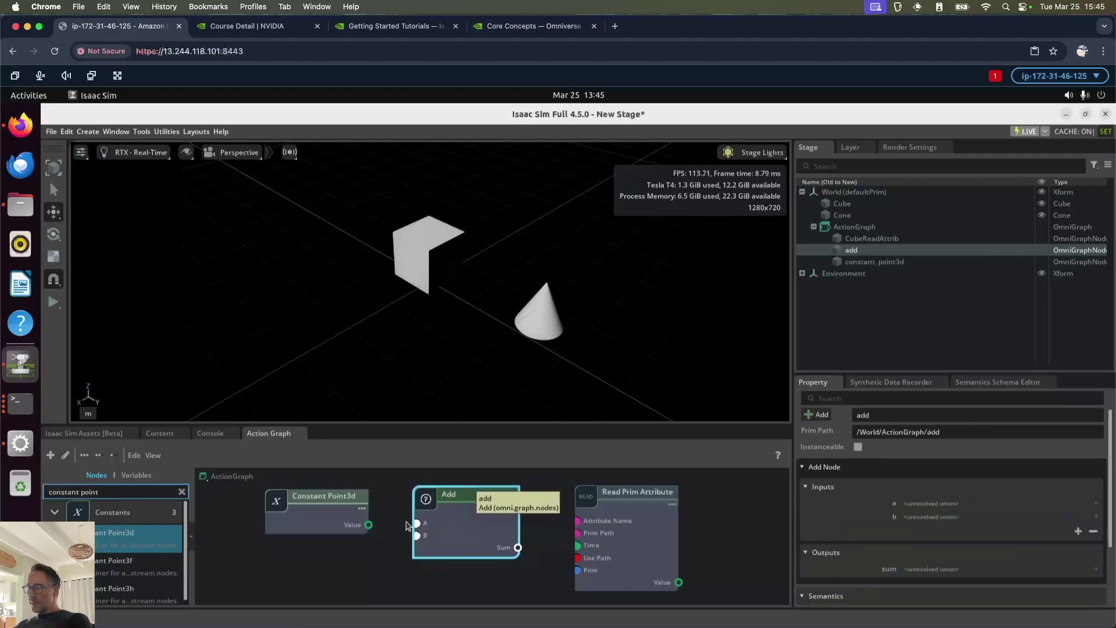
left_click(368, 526)
left_click_drag(371, 526, 415, 523)
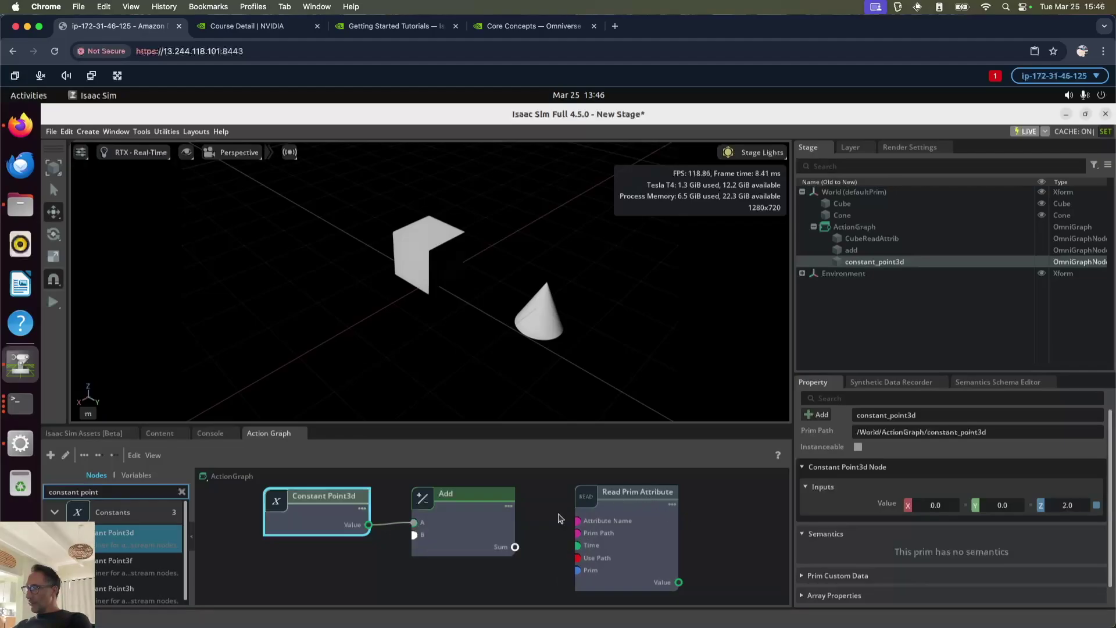
left_click_drag(647, 496, 324, 552)
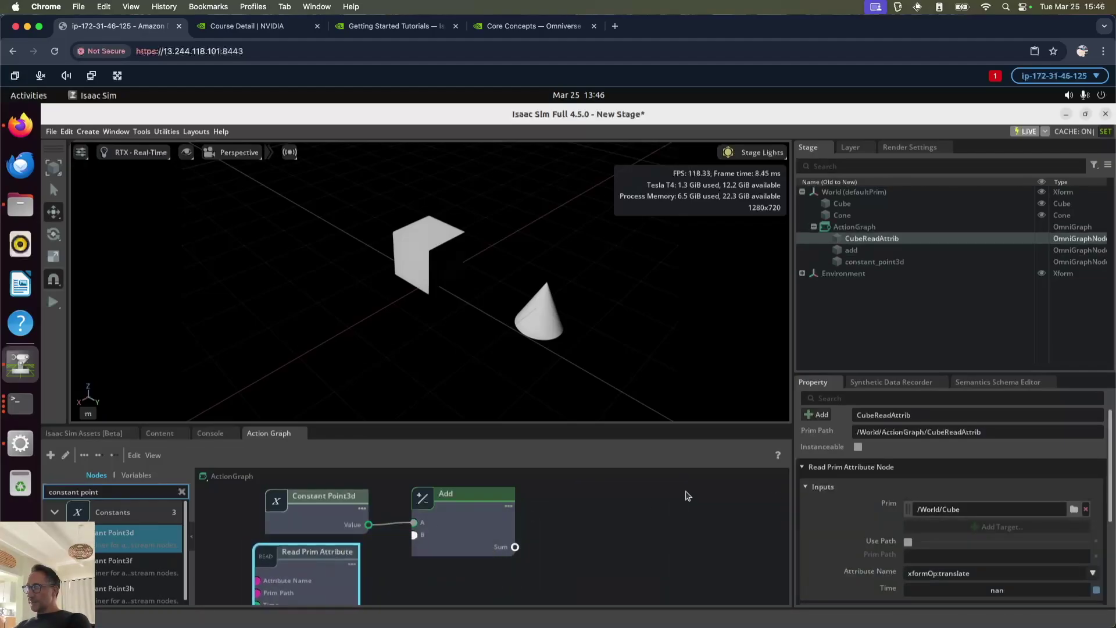
Wire the Cube's translate into Add's B and add a Cone Write Prim Attribute node
left_click_drag(406, 425, 407, 337)
left_click_drag(359, 553, 415, 447)
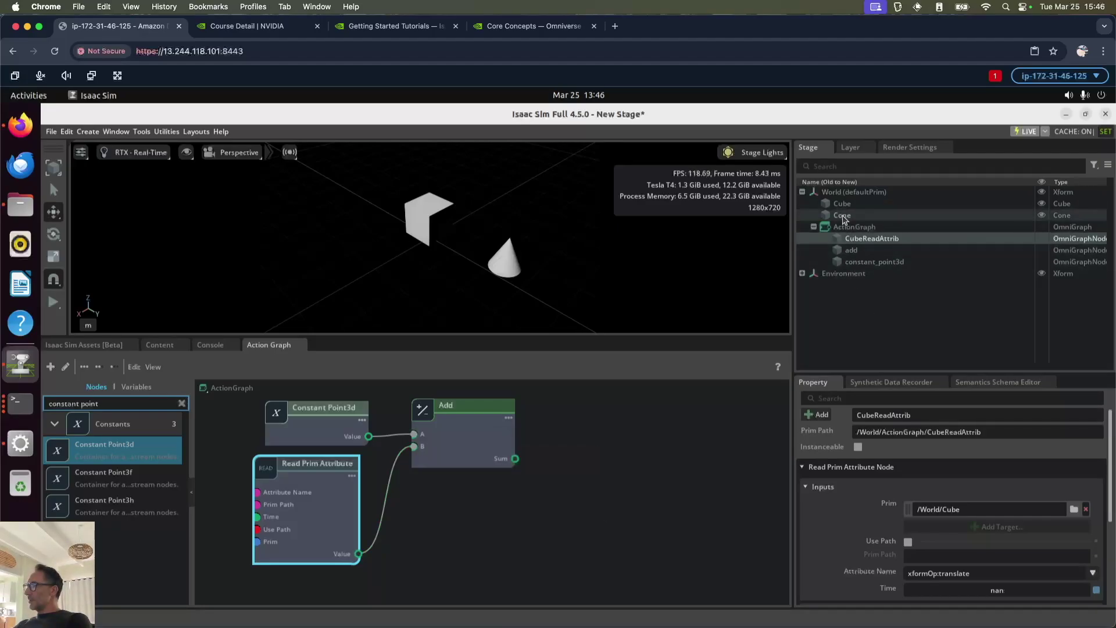
left_click_drag(844, 217, 600, 453)
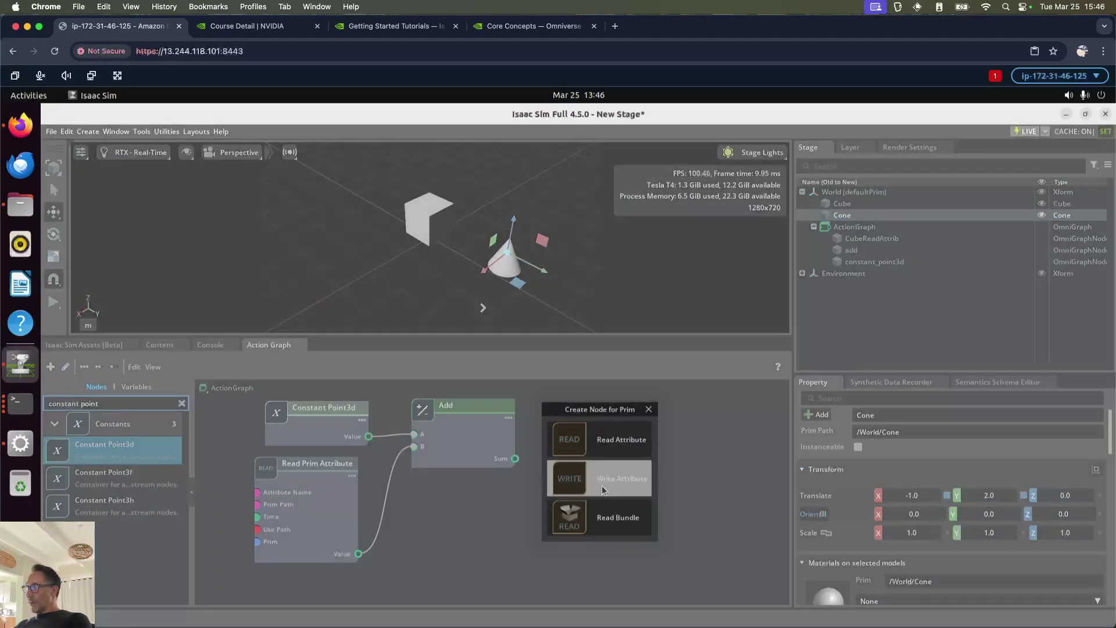
left_click(602, 490)
left_click_drag(670, 470, 670, 429)
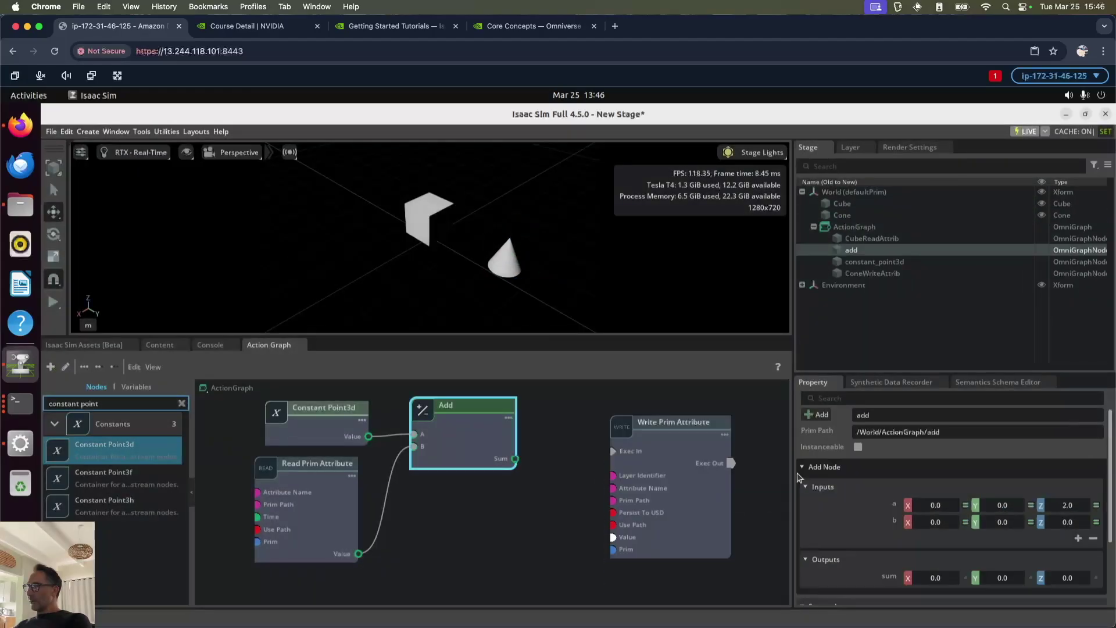
Set the Cone write node to xformOp:translate and feed it Add's Sum
left_click(670, 429)
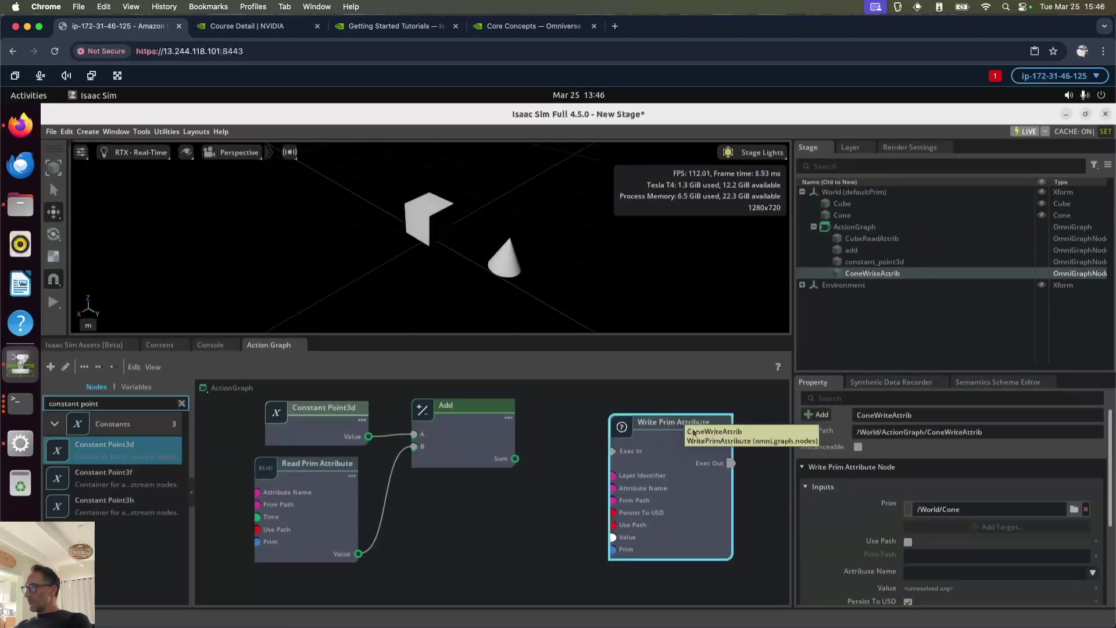
left_click(984, 575)
scroll(982, 529, "down", 3)
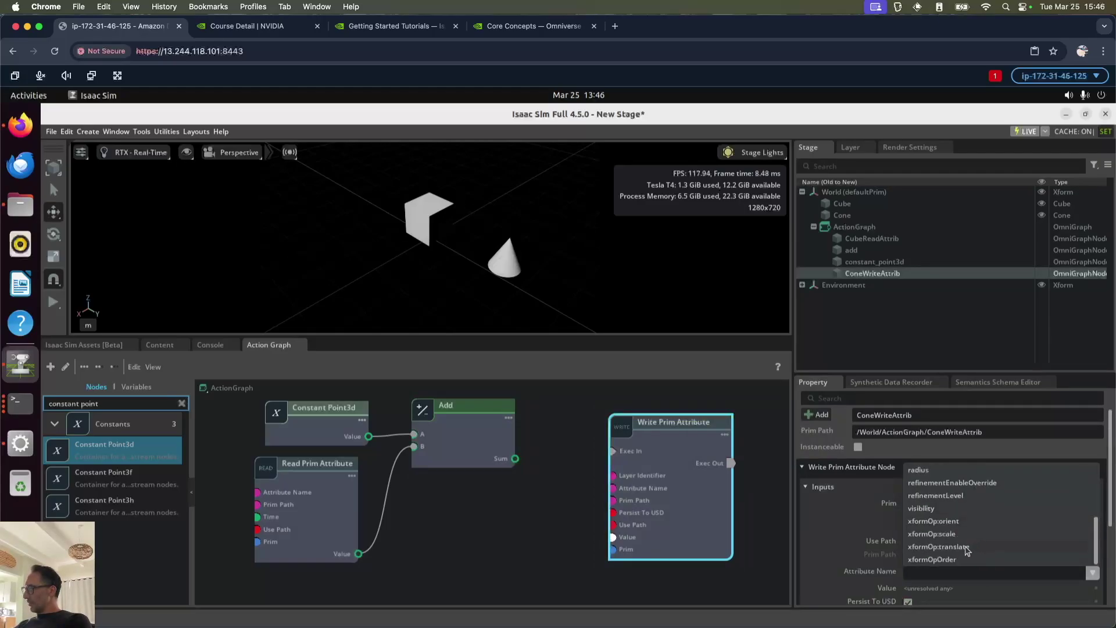
left_click(938, 547)
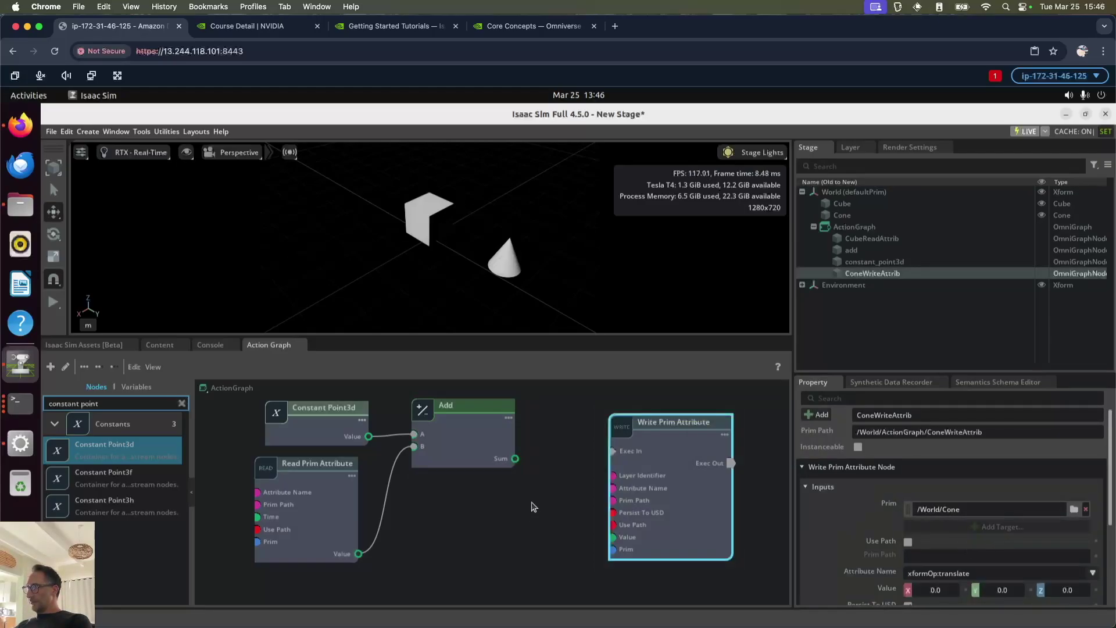
left_click(547, 494)
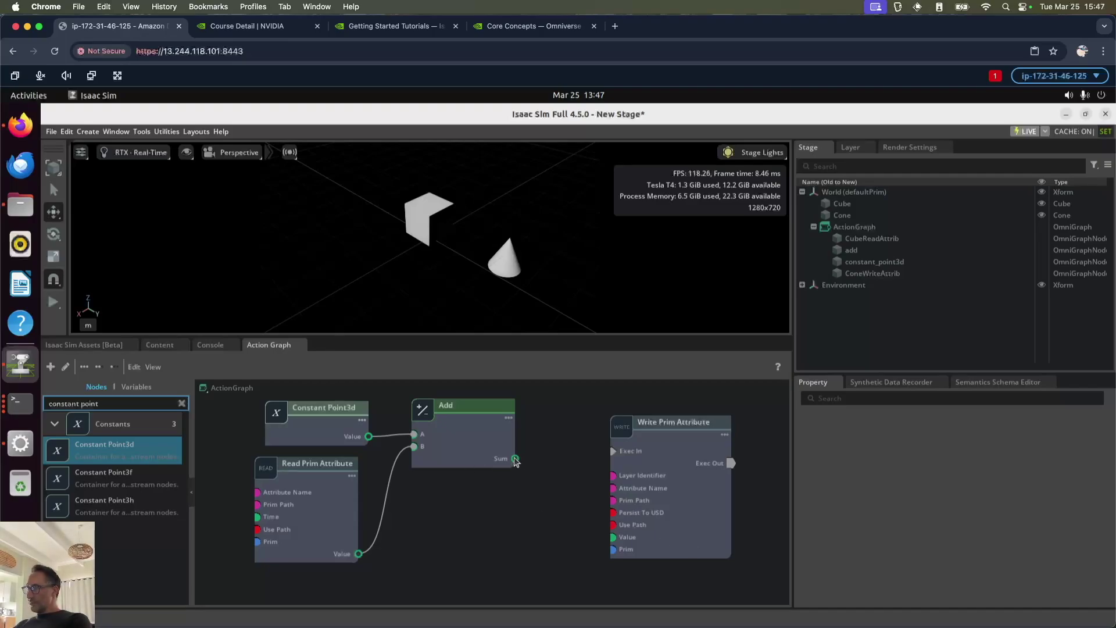
left_click_drag(515, 459, 616, 541)
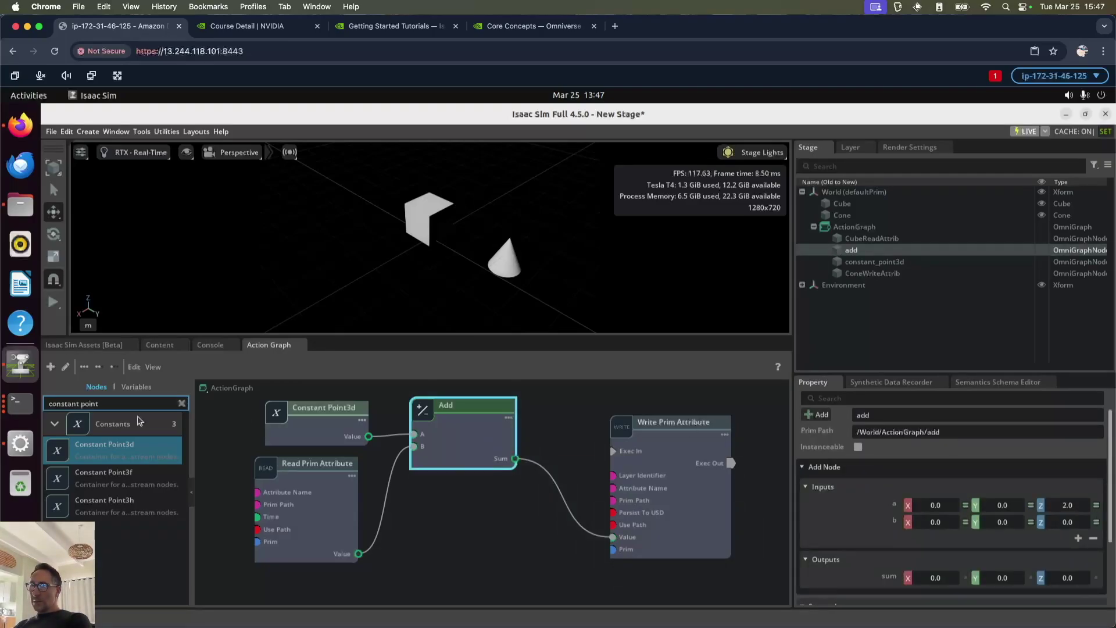
left_click(182, 403)
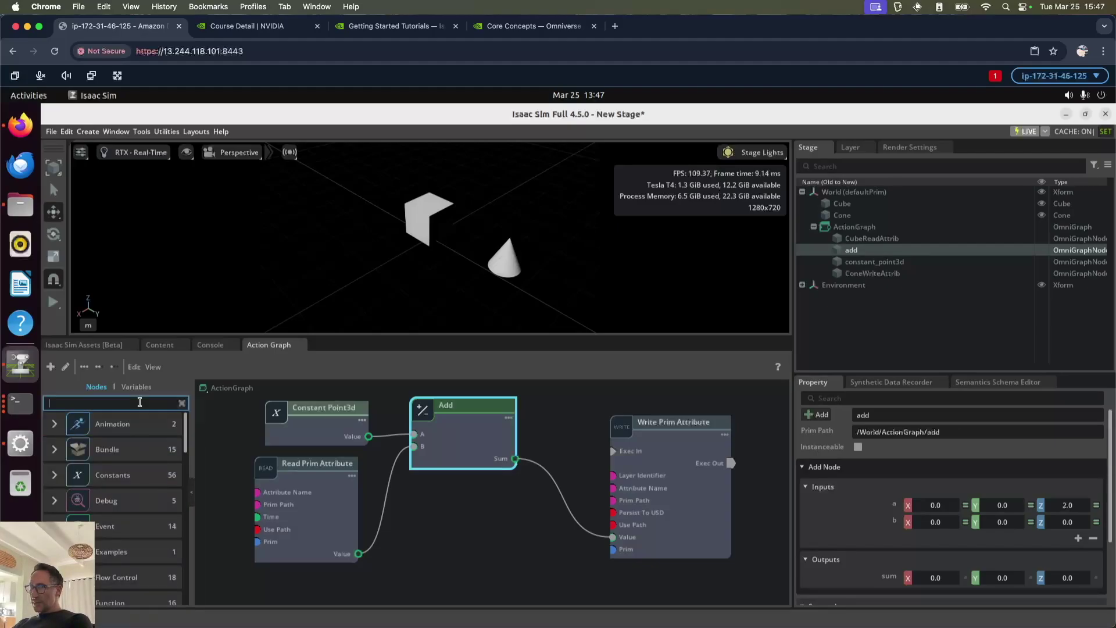
Add an On Tick node whose Tick drives the write node's Exec In, then play
type("tick")
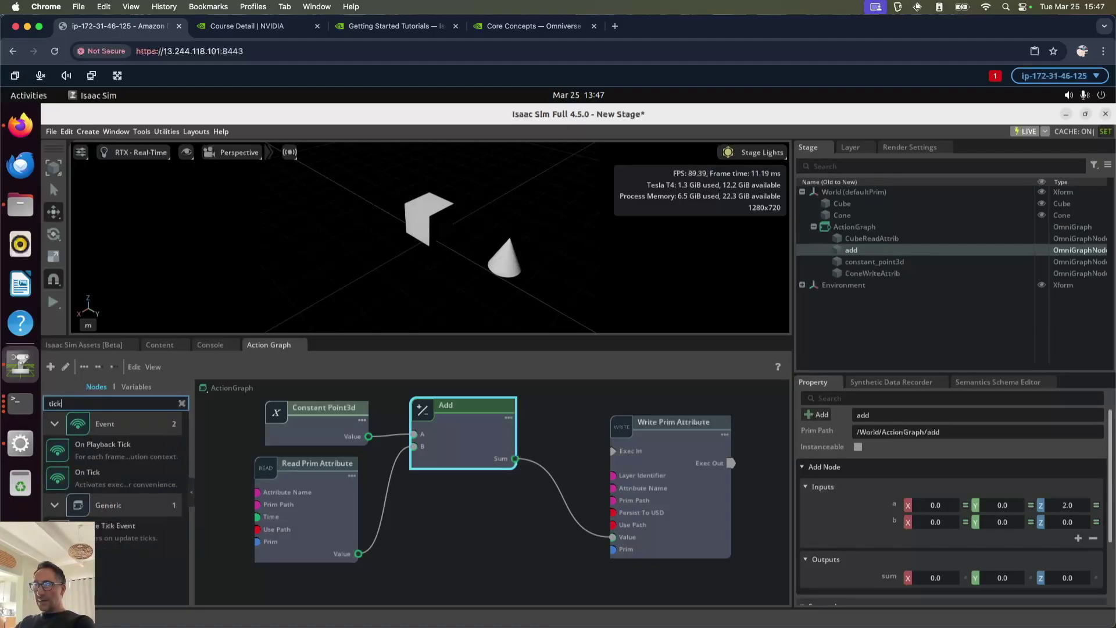
left_click_drag(111, 473, 225, 453)
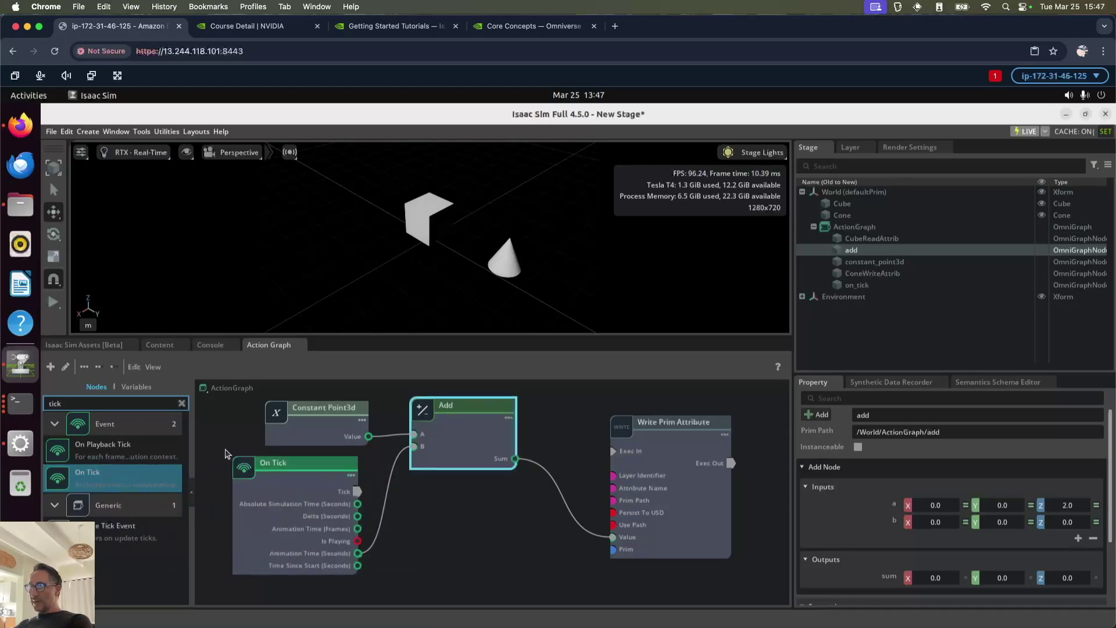
left_click_drag(293, 463, 468, 509)
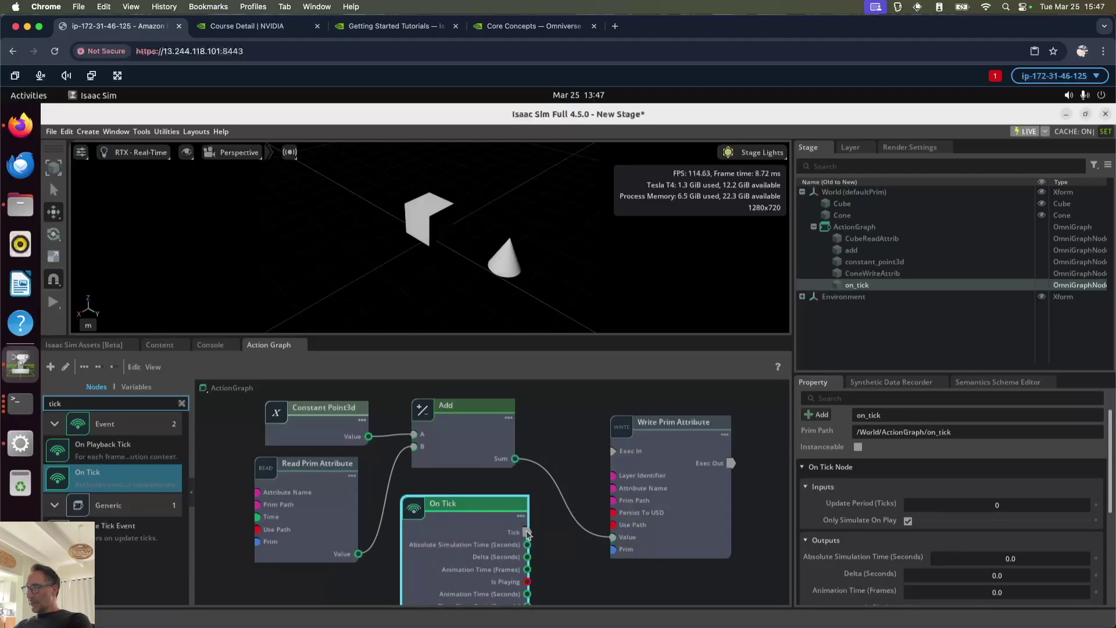
left_click_drag(600, 458, 614, 451)
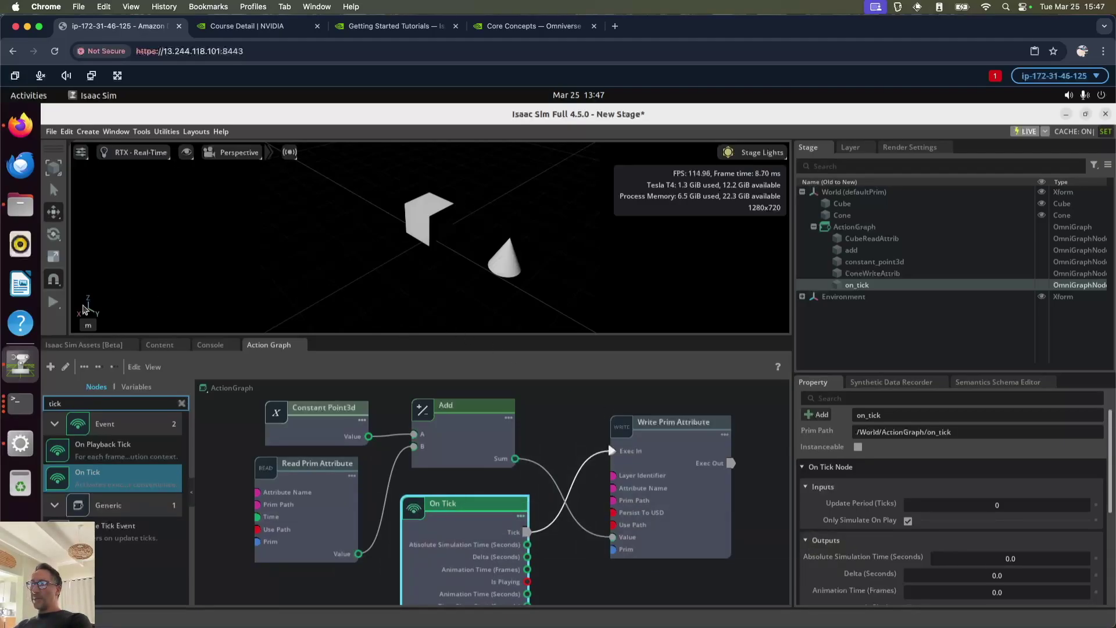
left_click(53, 303)
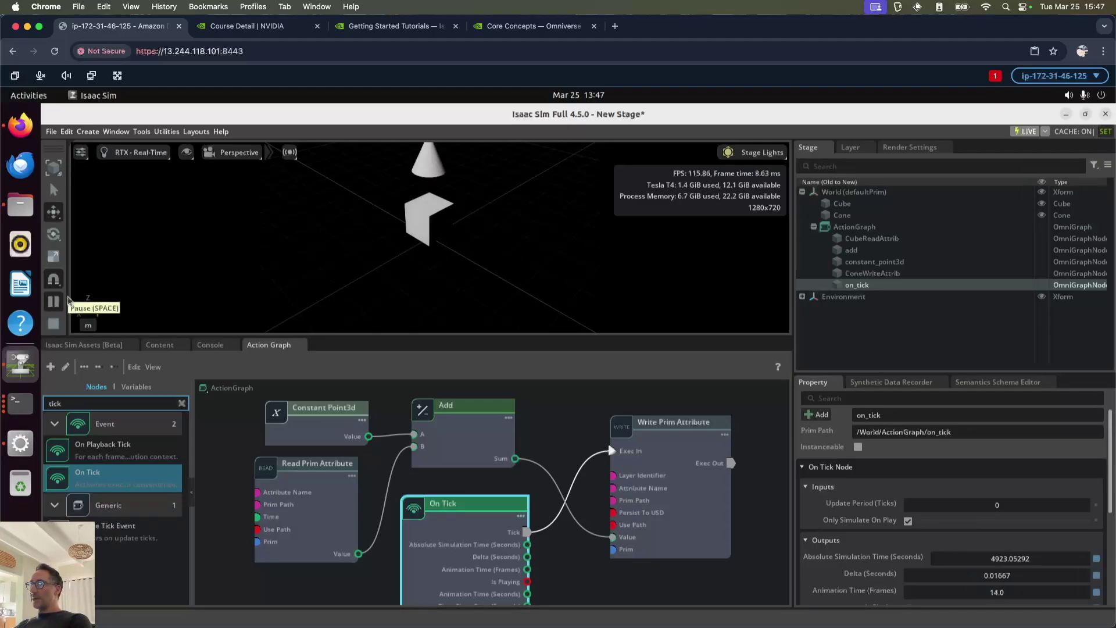
Drag the cube along its Y and X axes while the cone follows it
left_click(425, 218)
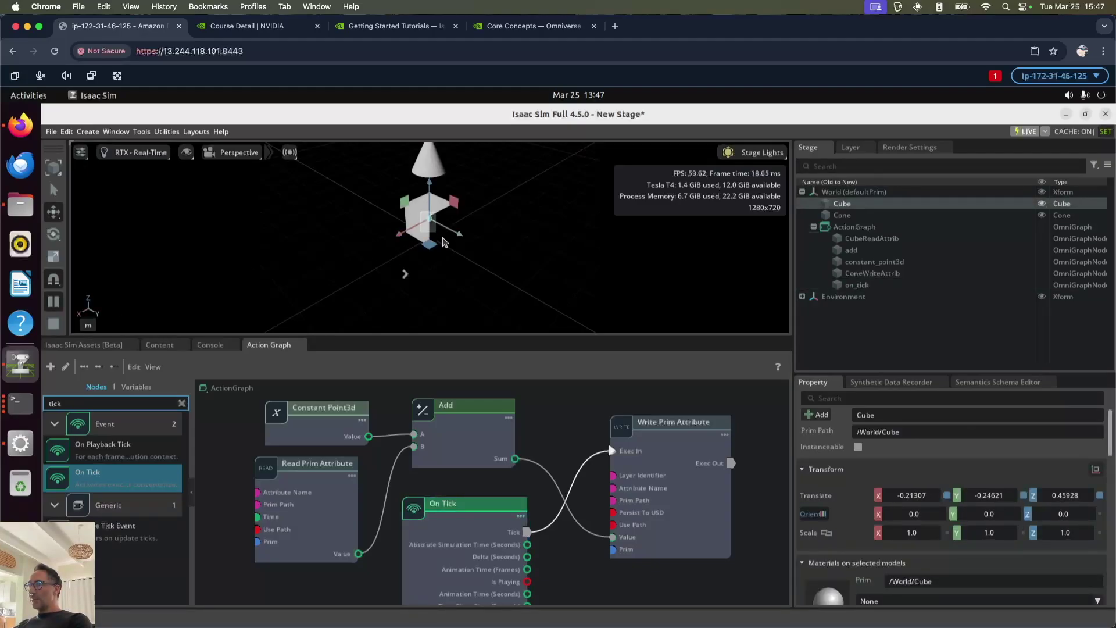
left_click_drag(449, 232, 552, 295)
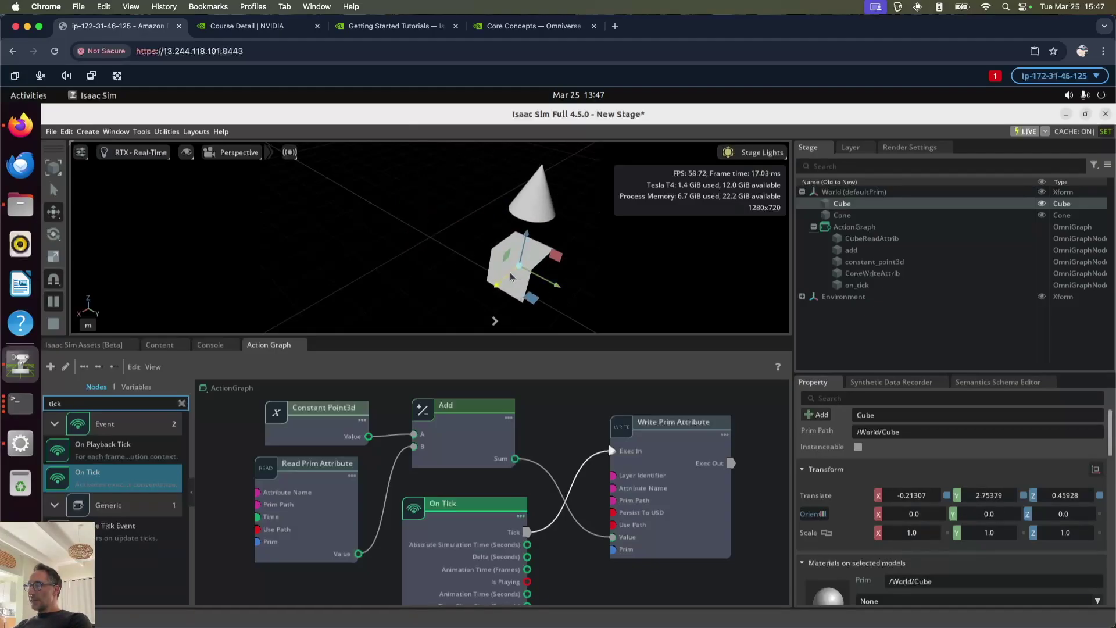
scroll(511, 276, "up", 2)
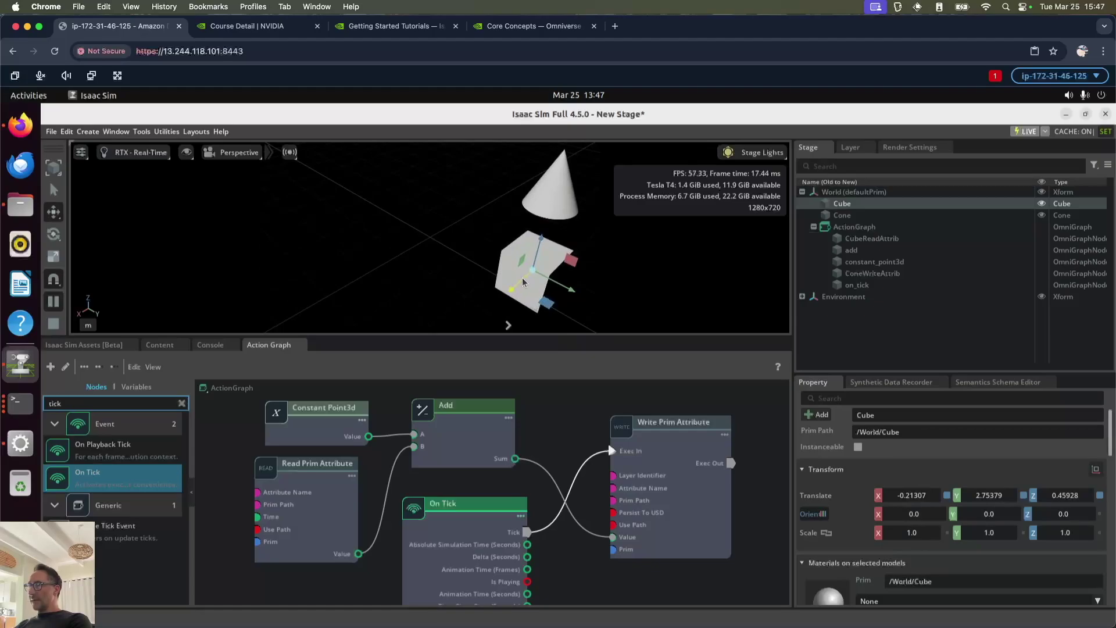
left_click_drag(522, 282, 478, 325)
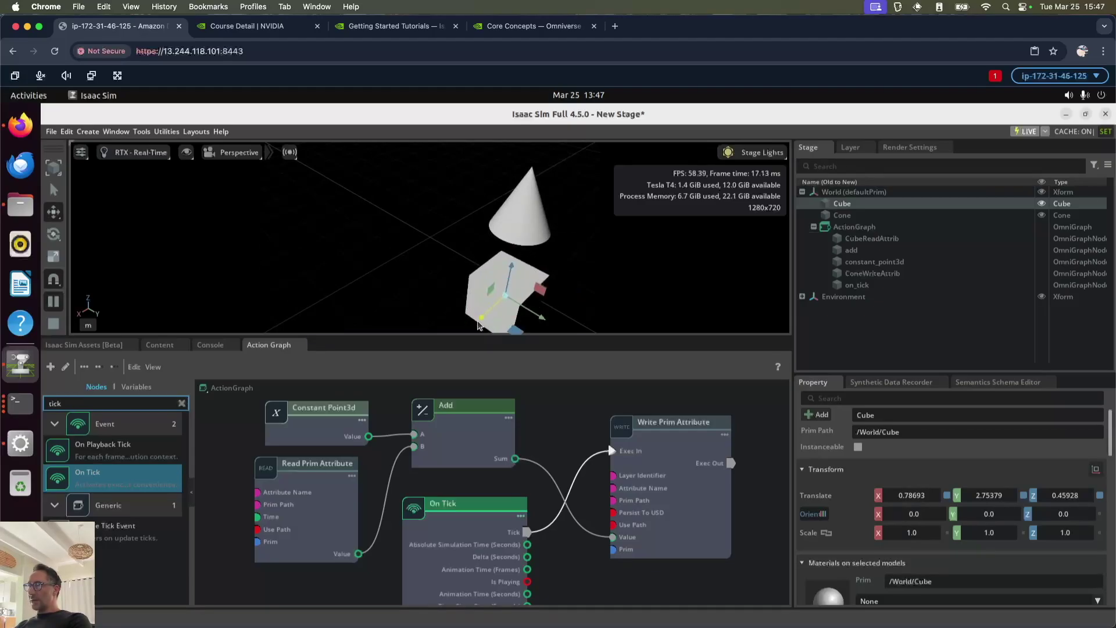
left_click_drag(521, 294, 545, 277)
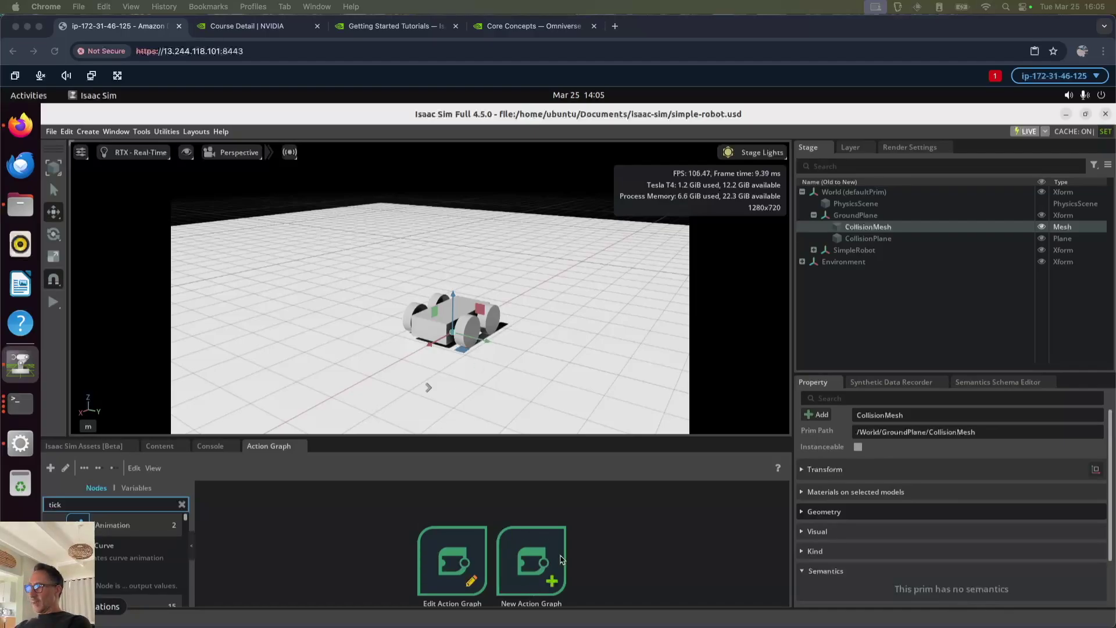
Focus the streamed Isaac Sim window with the simple-robot.usd stage loaded
left_click(291, 448)
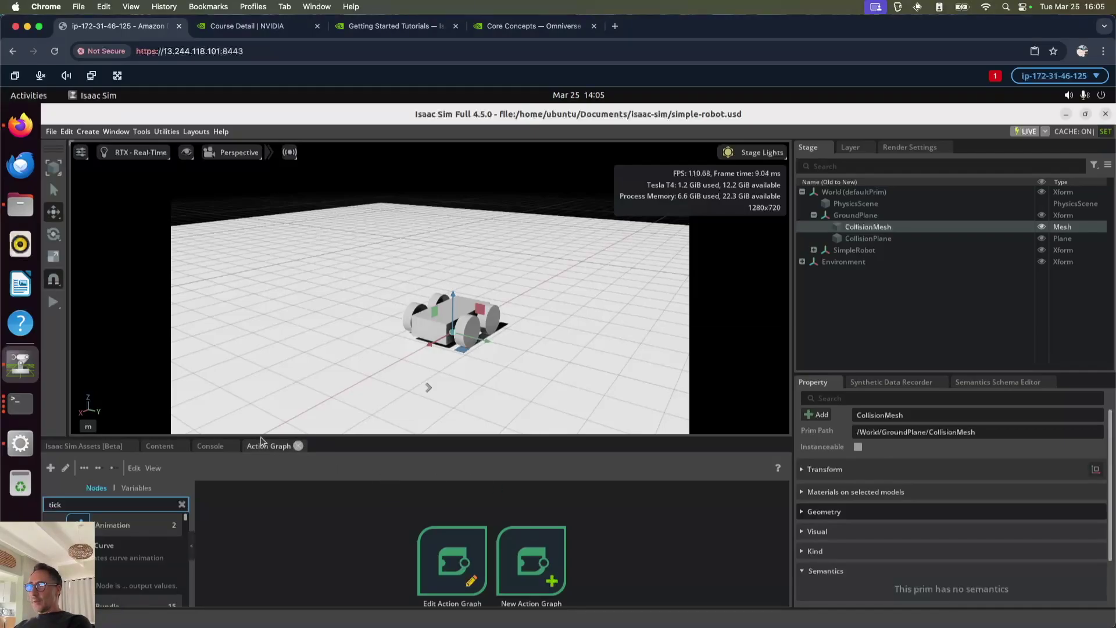
Open the Differential Controller tool and set SimpleRobot as the robot prim
left_click(137, 132)
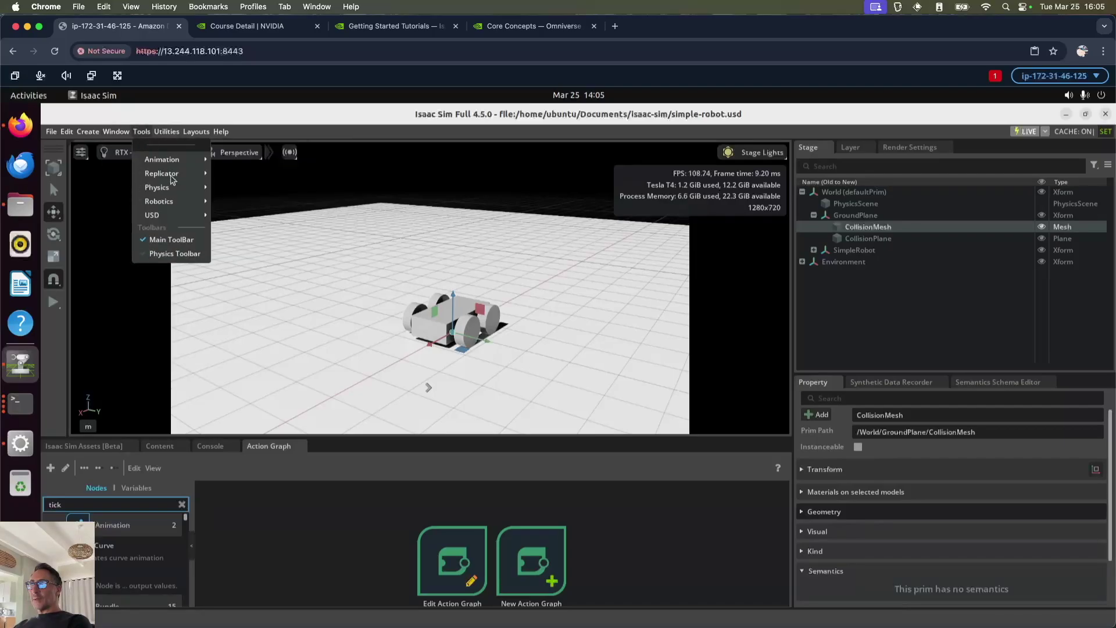
mouse_move(186, 201)
mouse_move(279, 219)
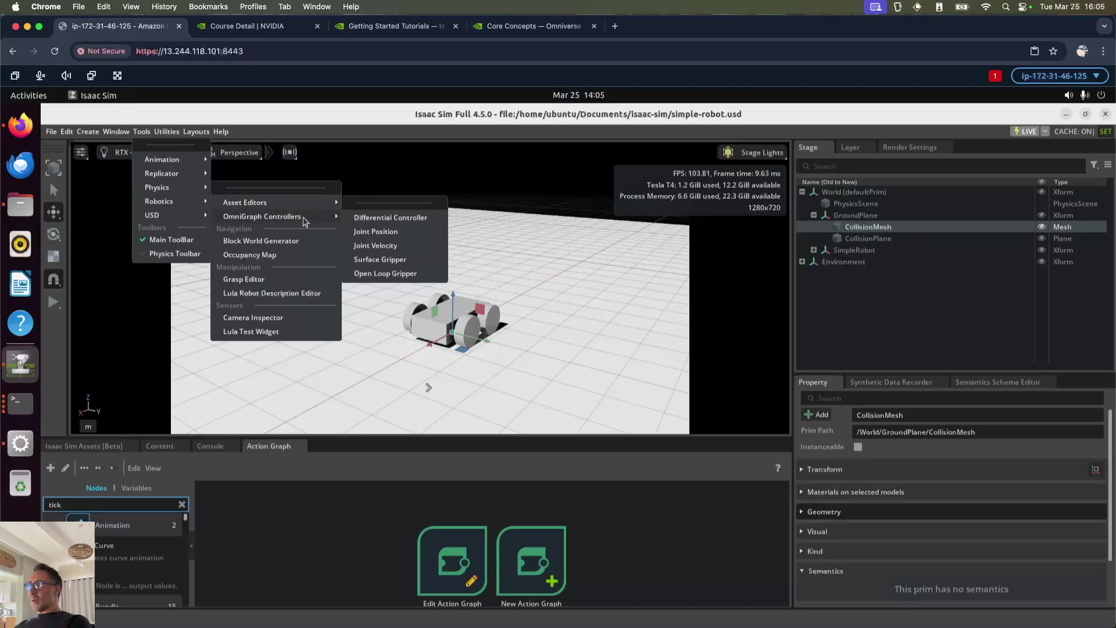
left_click(405, 219)
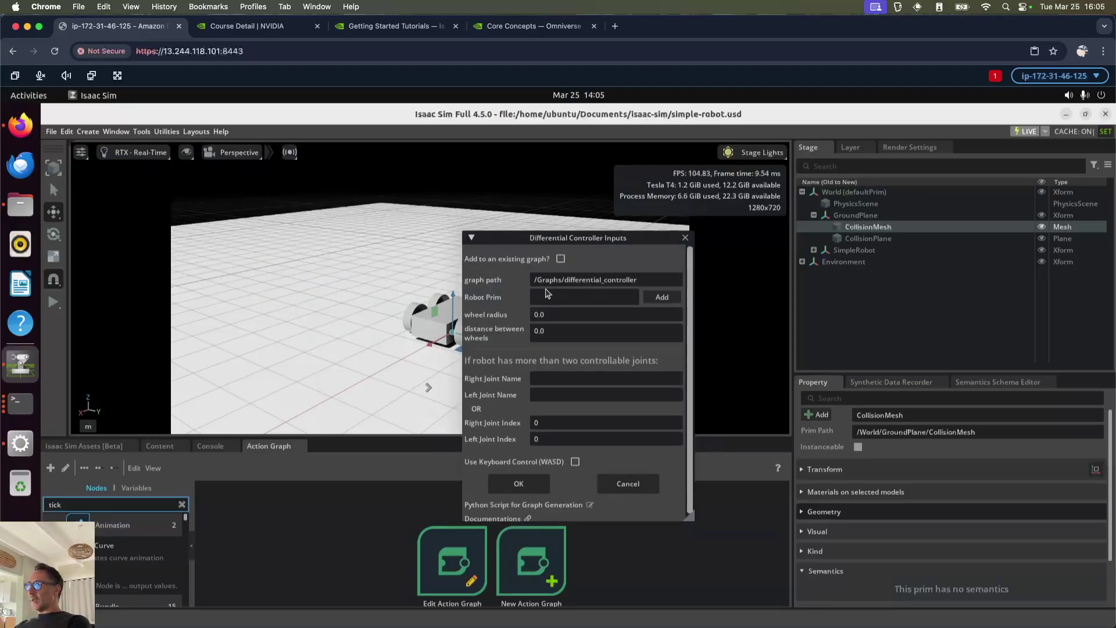
left_click(662, 298)
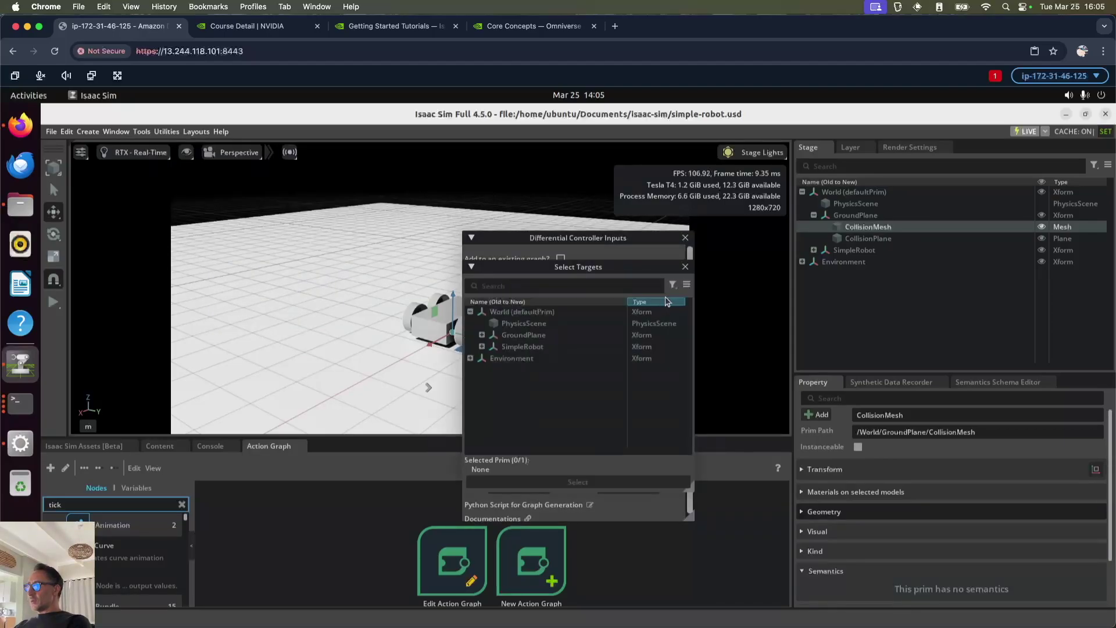
left_click(525, 348)
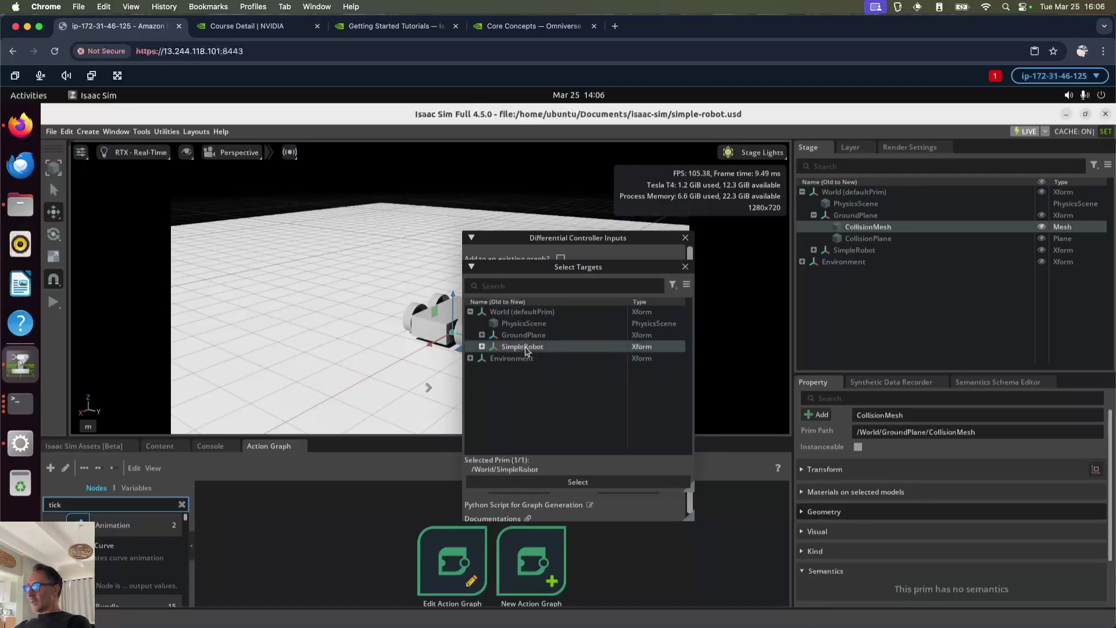
left_click(598, 482)
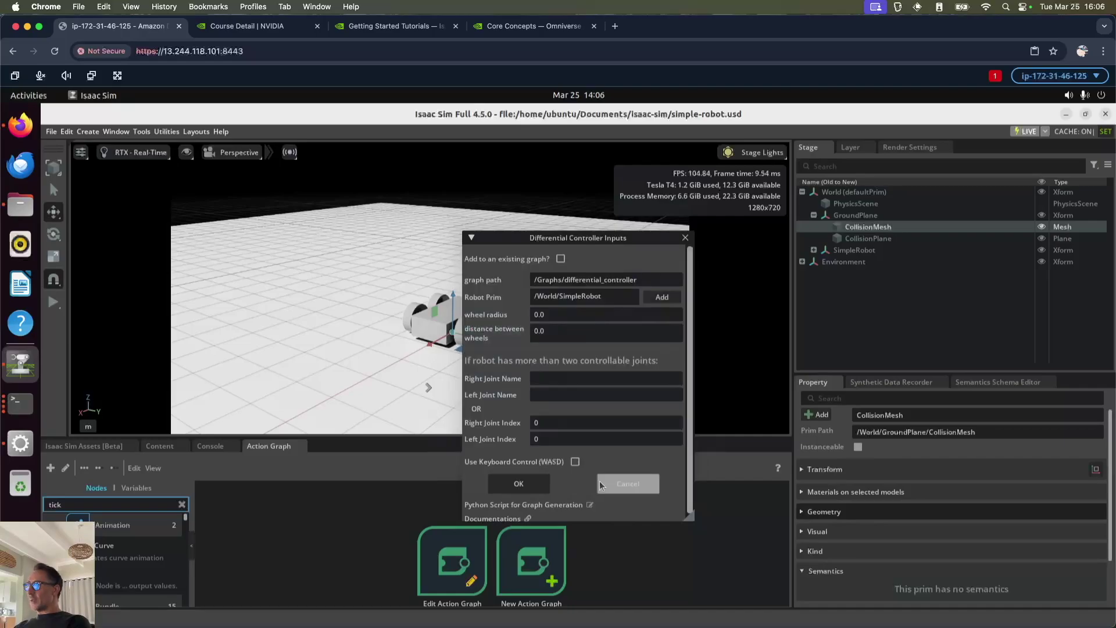
Enter wheel radius 0.375 and wheel distance 1.5
left_click(574, 315)
type("37")
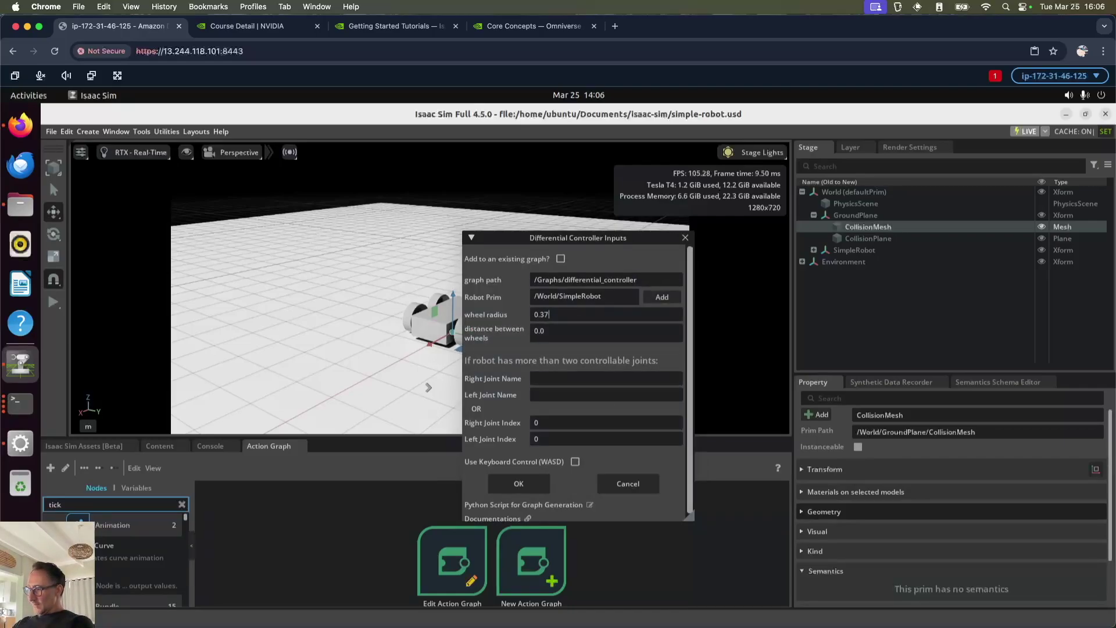
type("5")
left_click(578, 335)
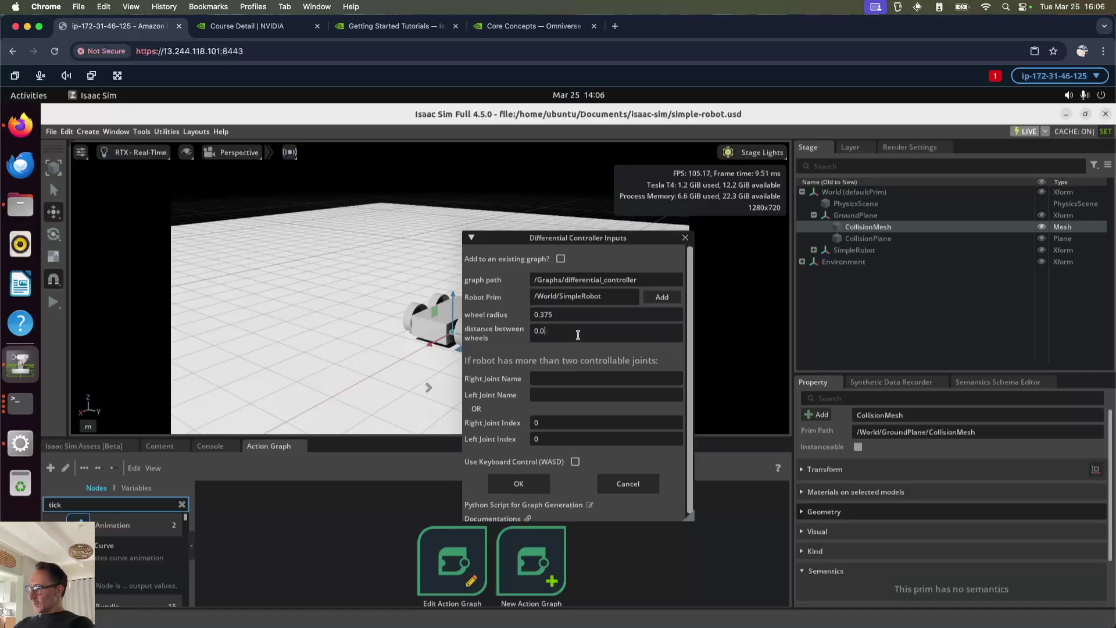
key("BackSpace")
key("BackSpace")
type("1.5")
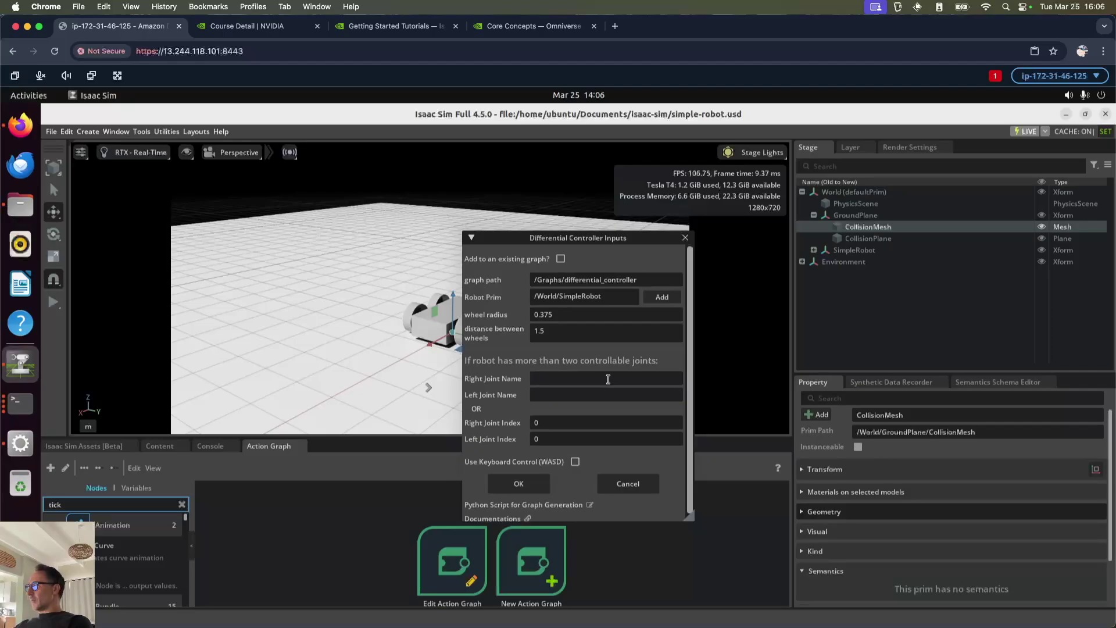
Add the two back-wheel joints as joint names and create the controller graph
left_click(814, 250)
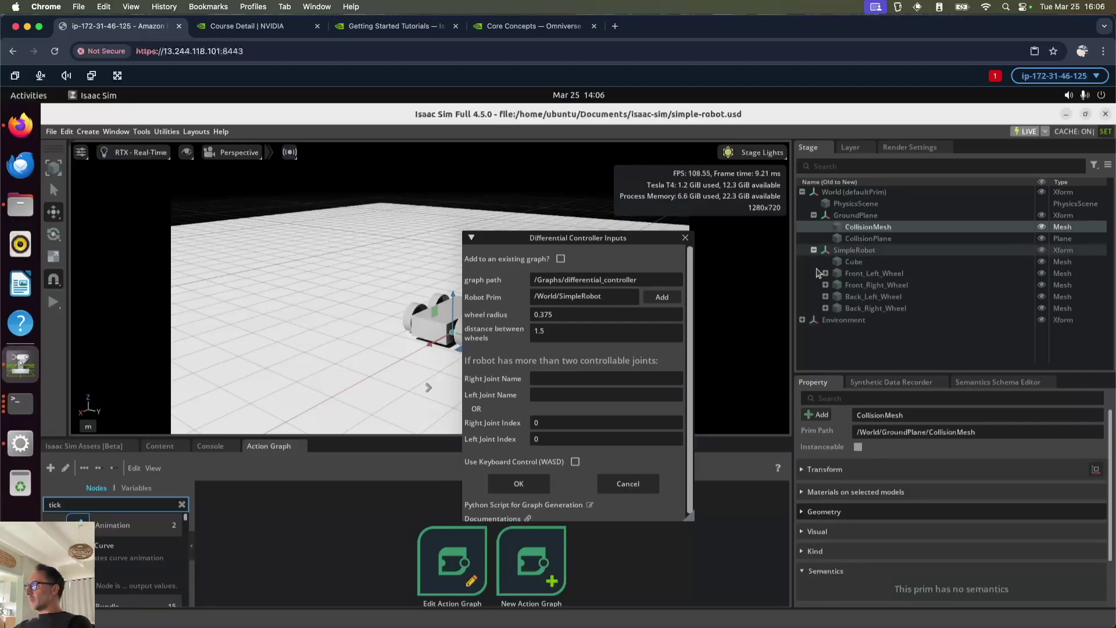
left_click(825, 296)
left_click(826, 319)
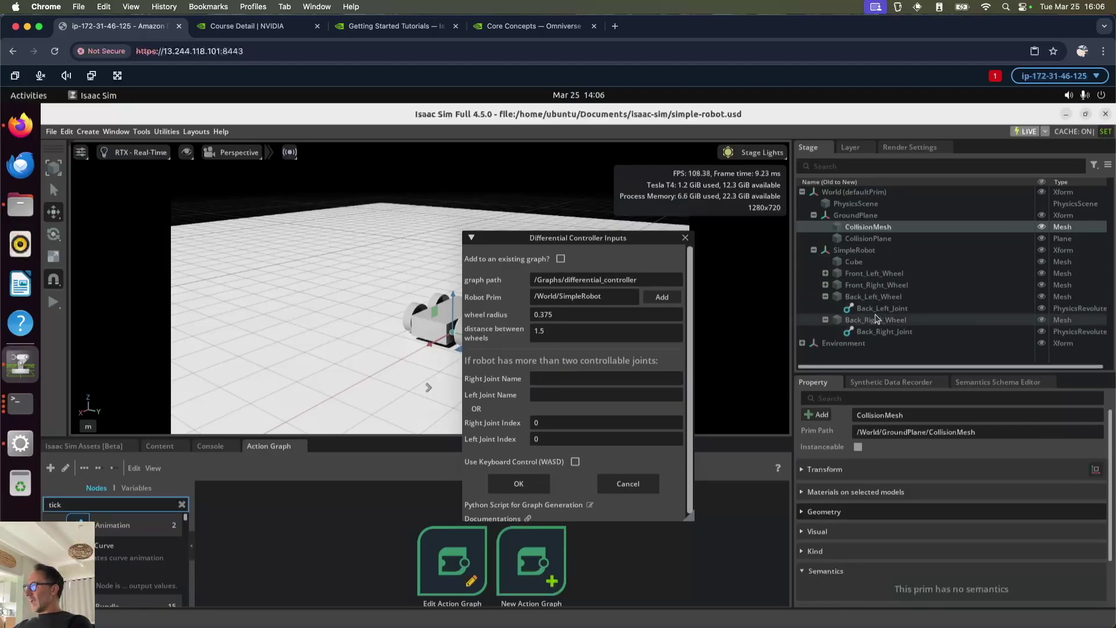
left_click_drag(892, 331, 575, 379)
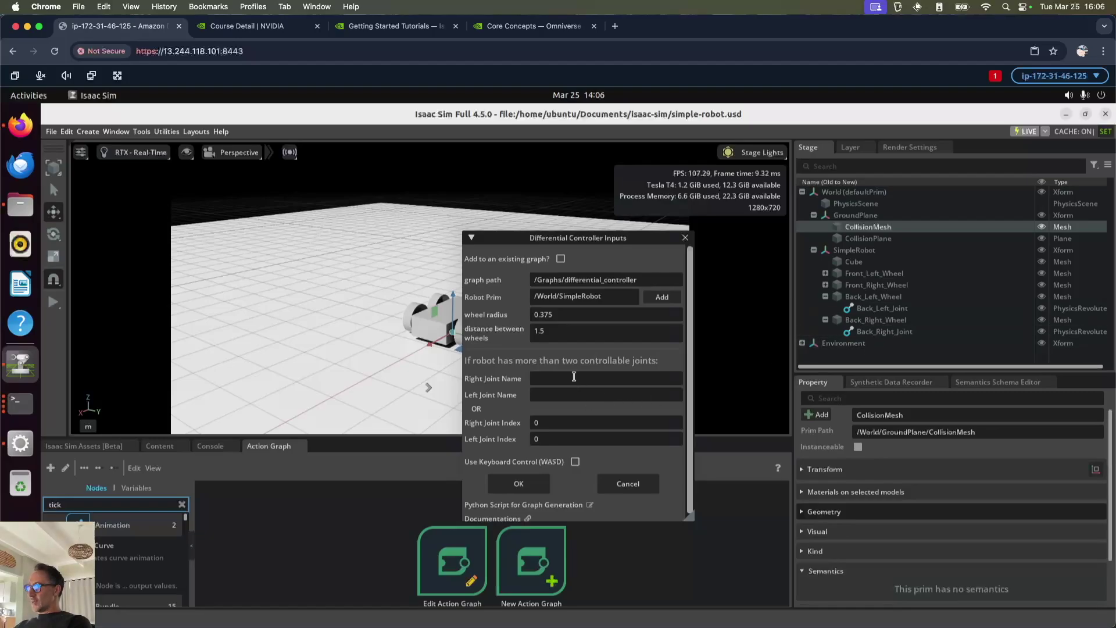
left_click(524, 486)
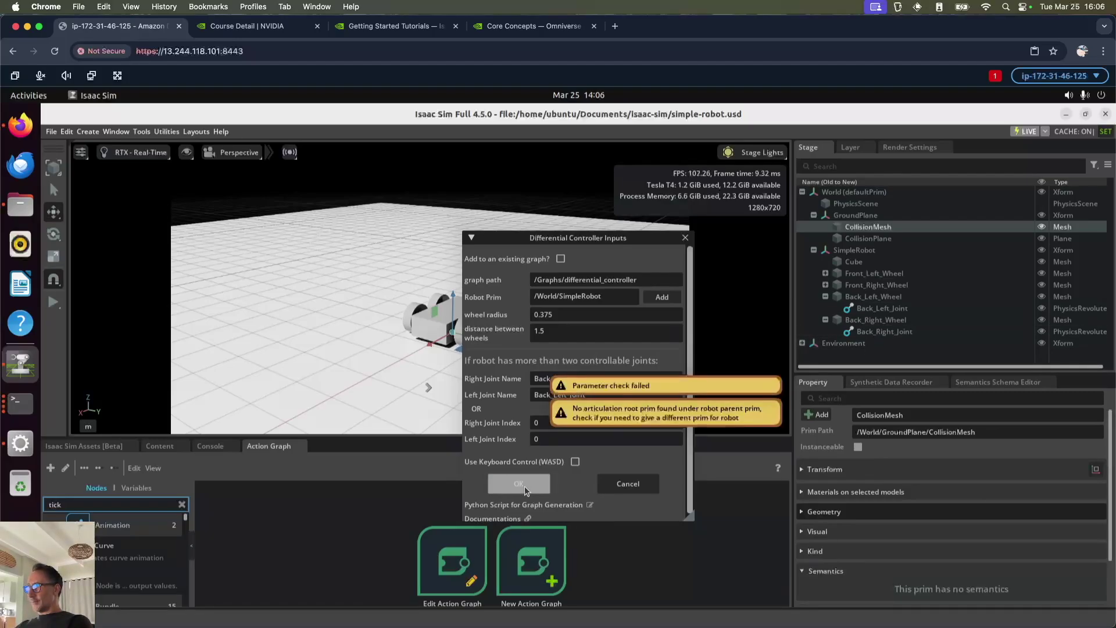
Add an Articulation Root to SimpleRobot and generate its differential_controller graph for the back wheel joints
left_click(581, 439)
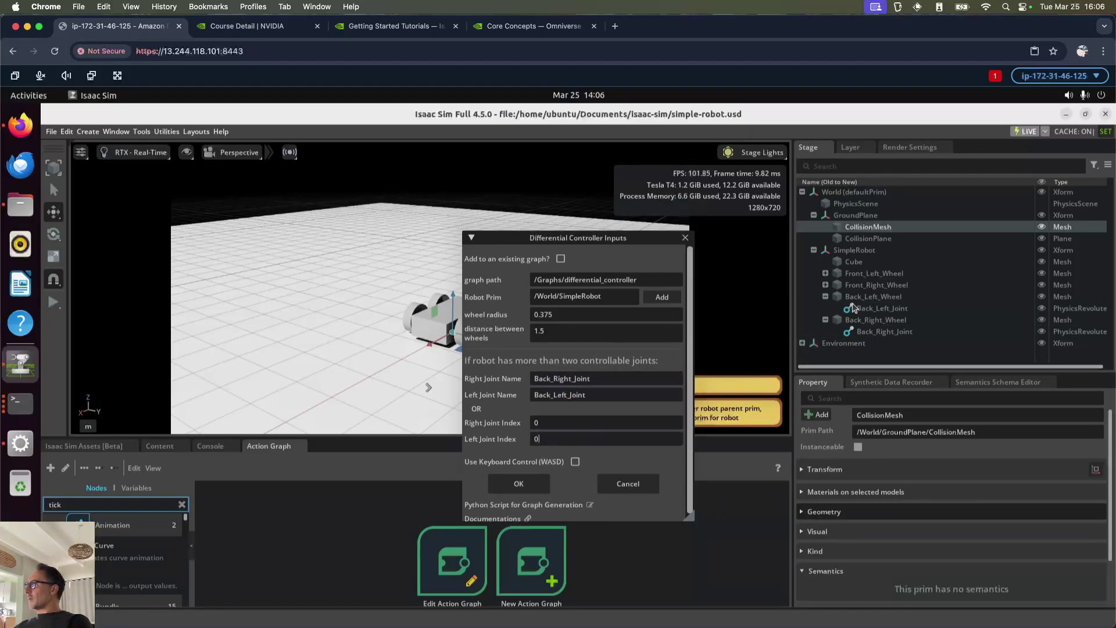
left_click(858, 251)
right_click(861, 251)
mouse_move(919, 284)
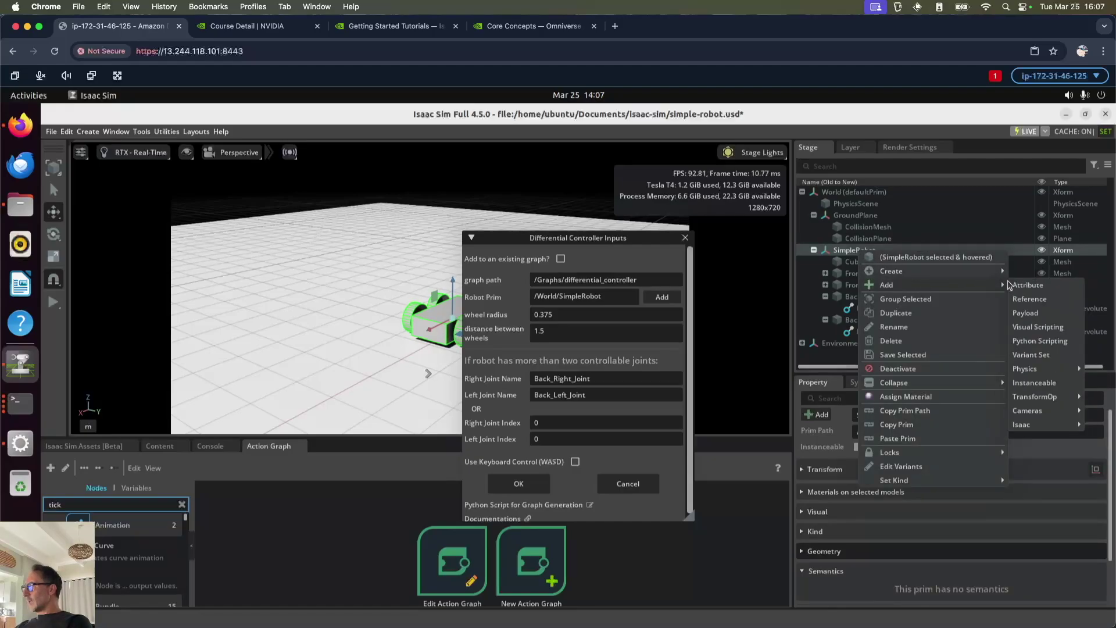
mouse_move(1038, 372)
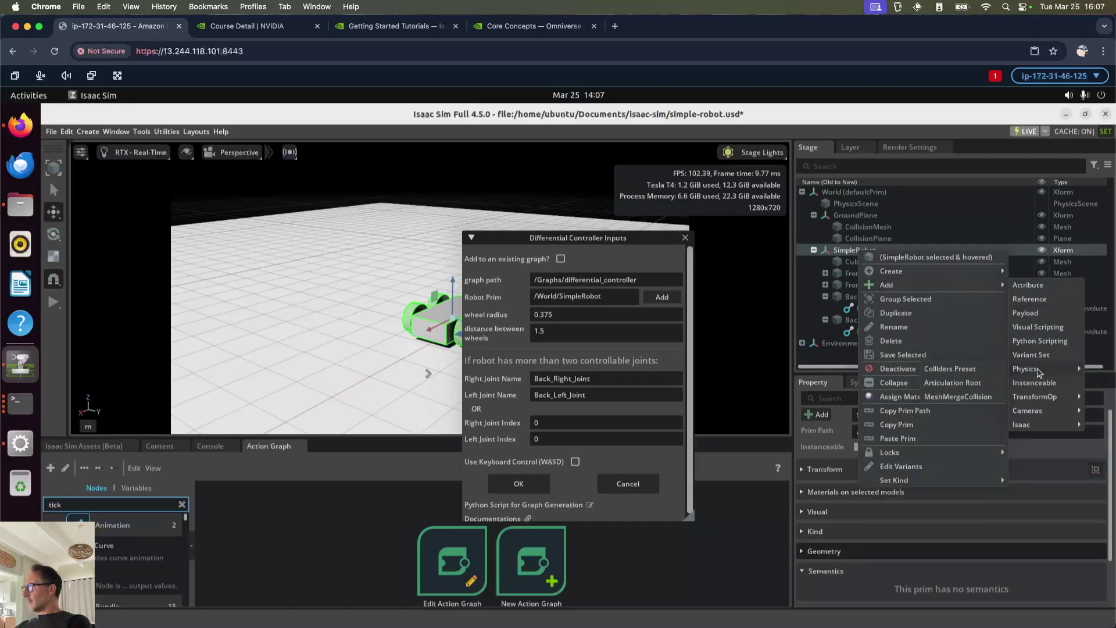
left_click(959, 386)
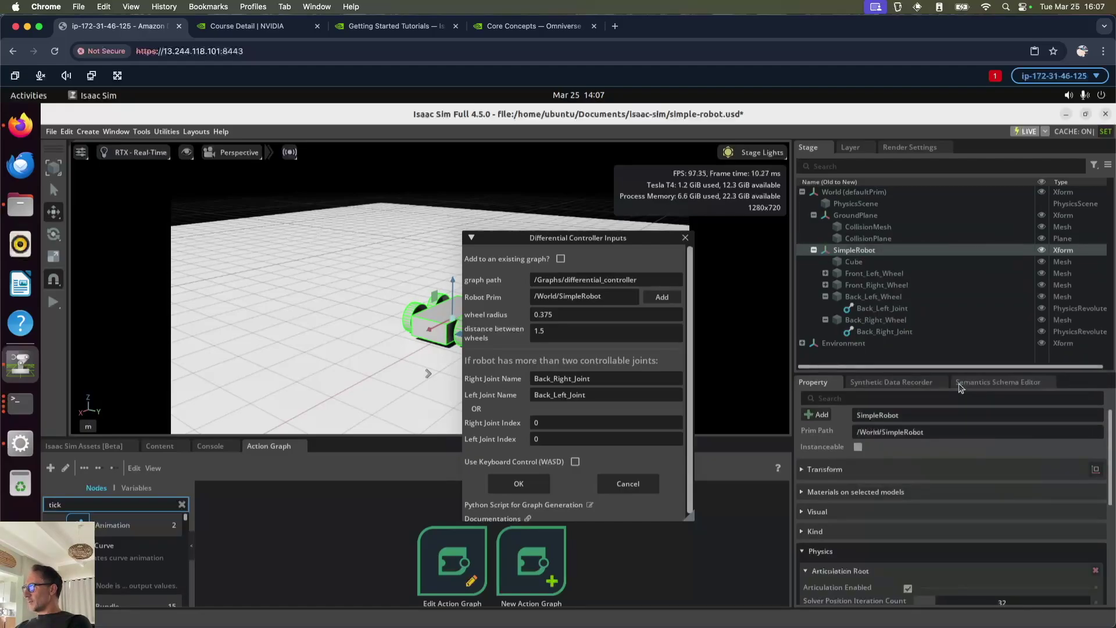
left_click(516, 485)
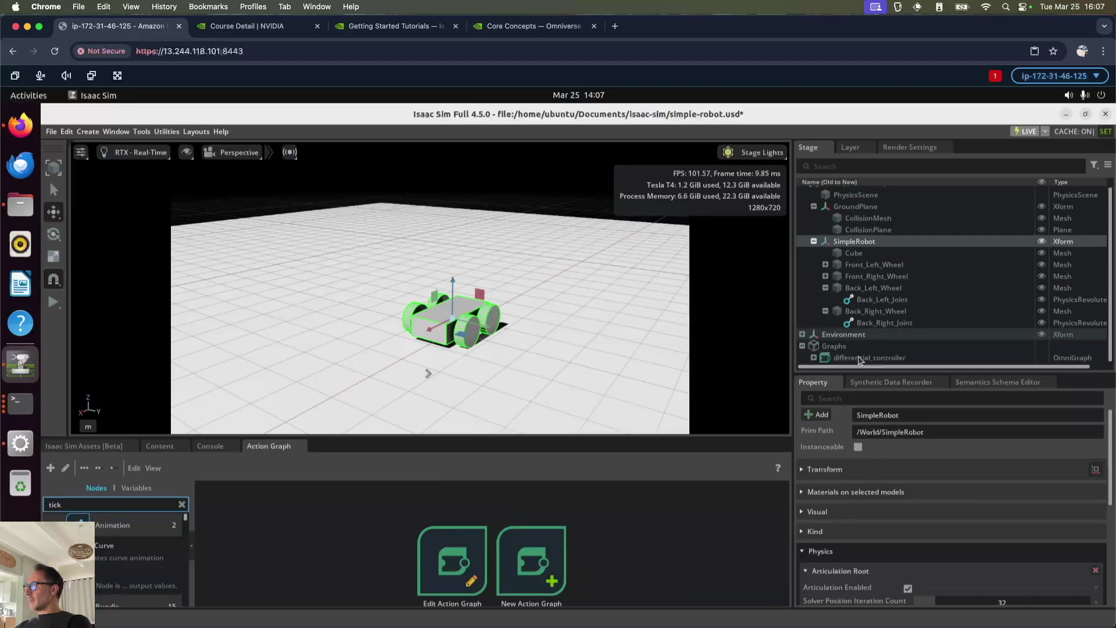
Open the differential_controller graph in the Action Graph editor and enlarge the editor area
left_click(860, 358)
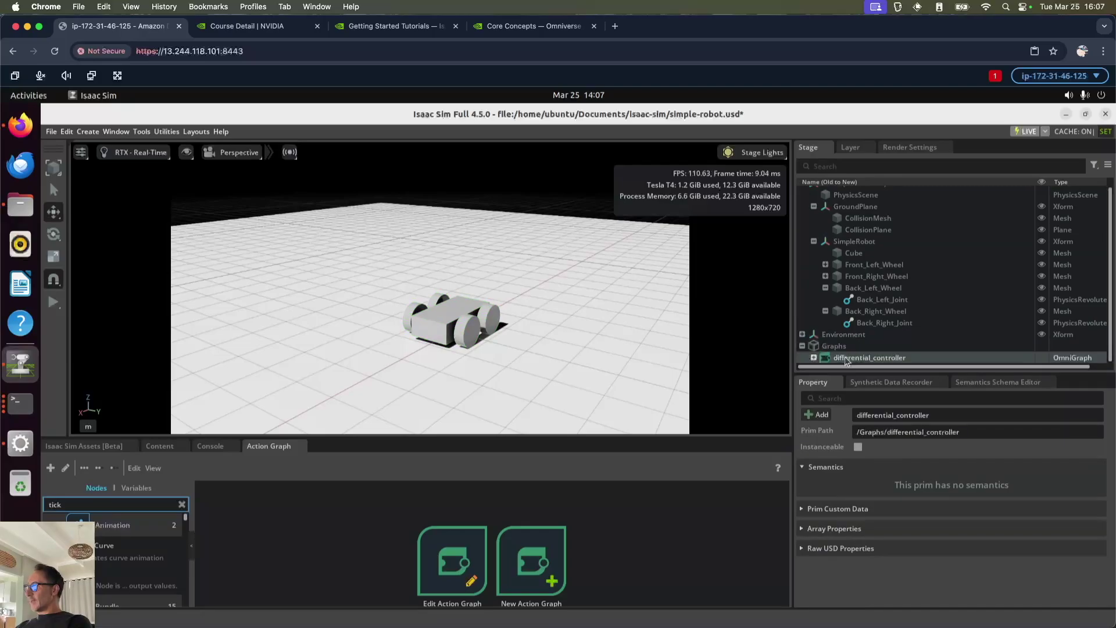
right_click(853, 356)
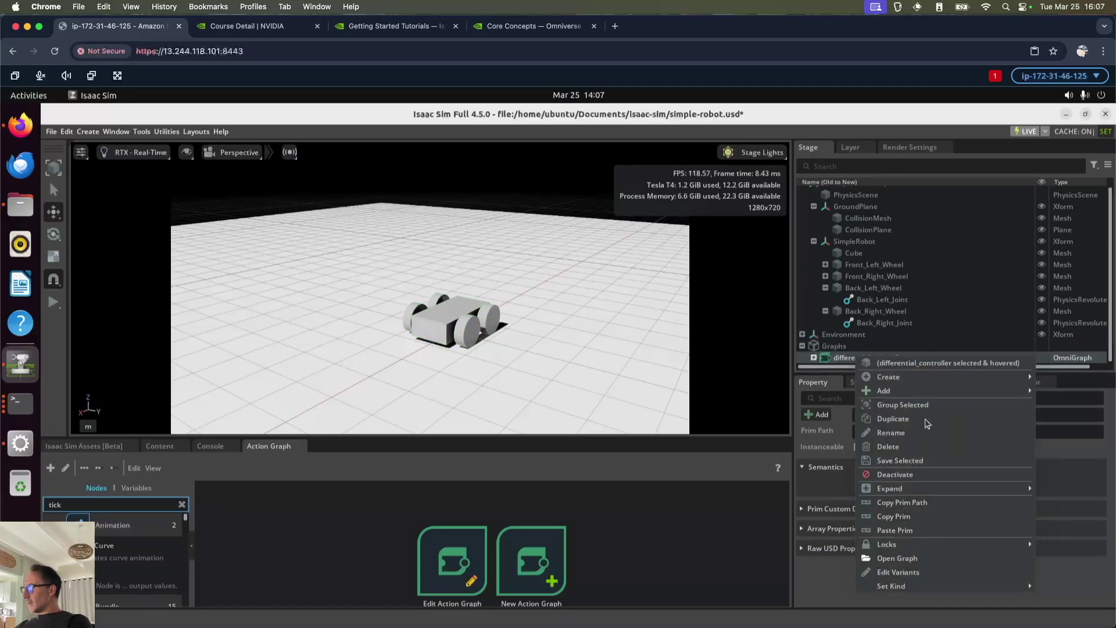
left_click(908, 558)
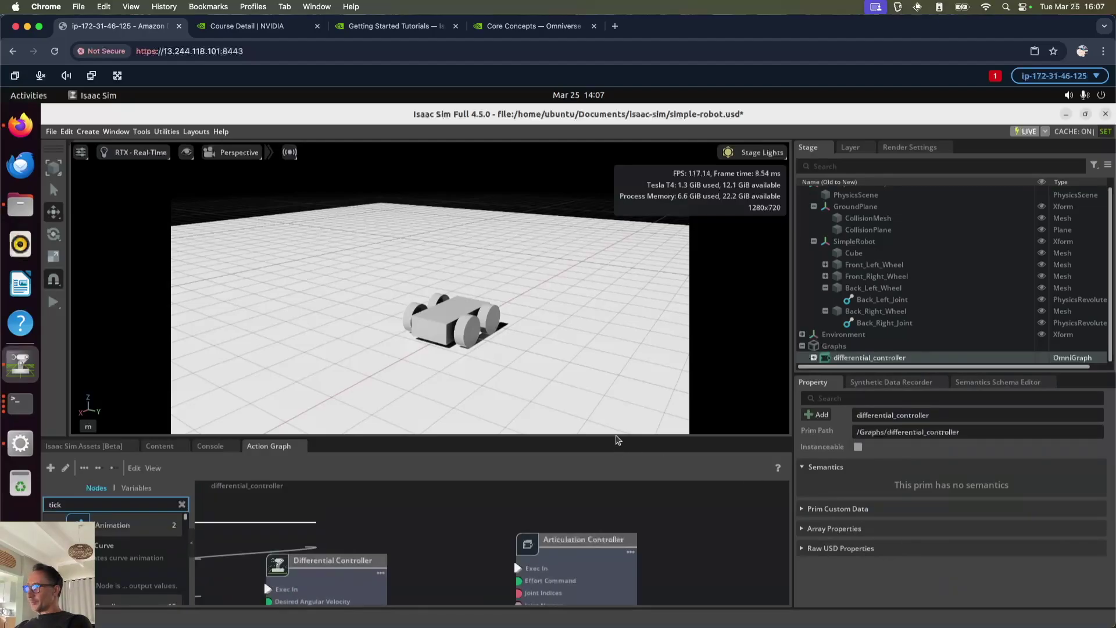
left_click_drag(618, 437, 610, 331)
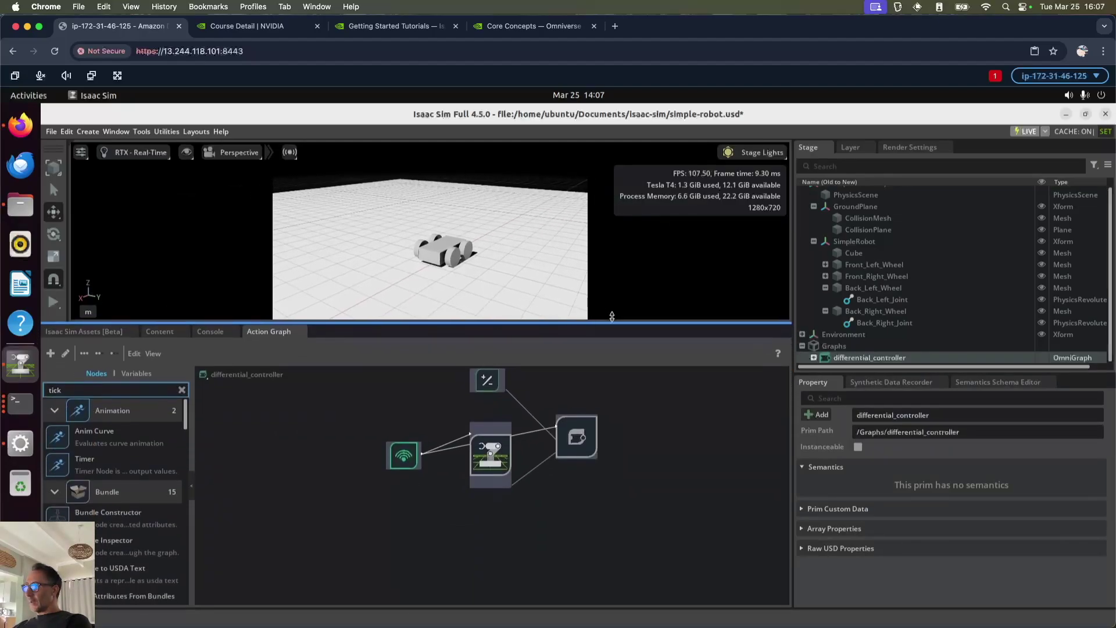
left_click(545, 492)
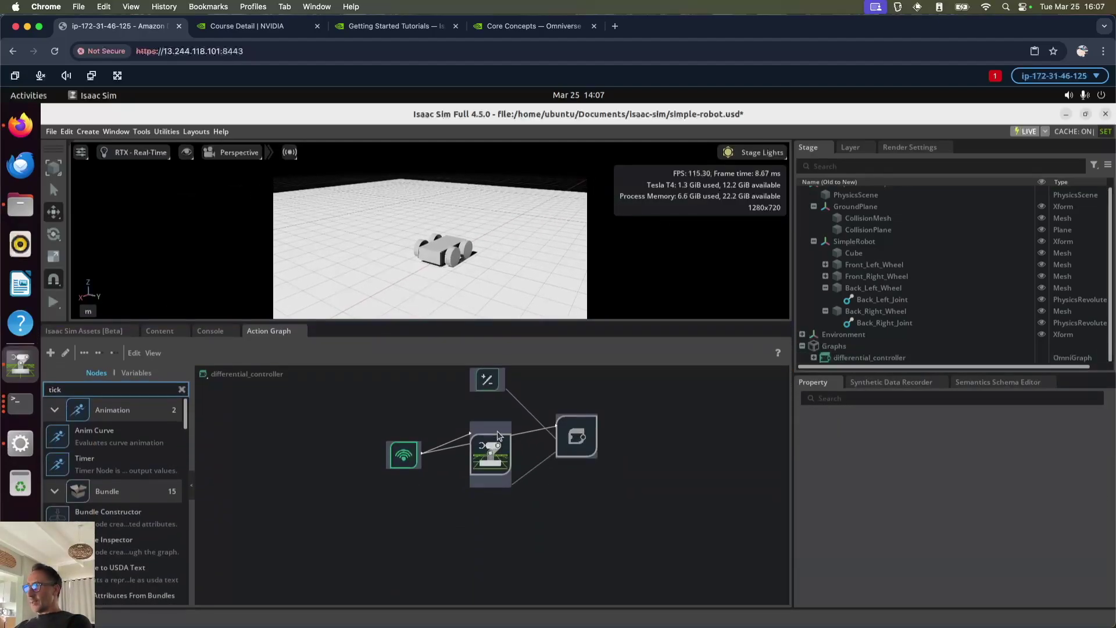
scroll(498, 435, "up", 5)
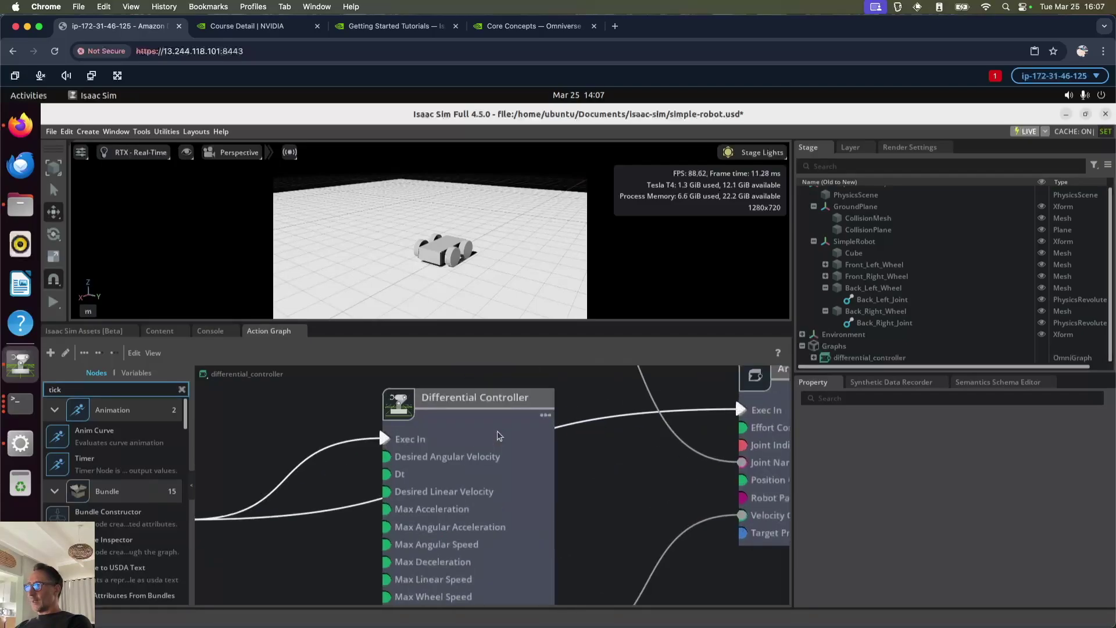
scroll(497, 430, "down", 6)
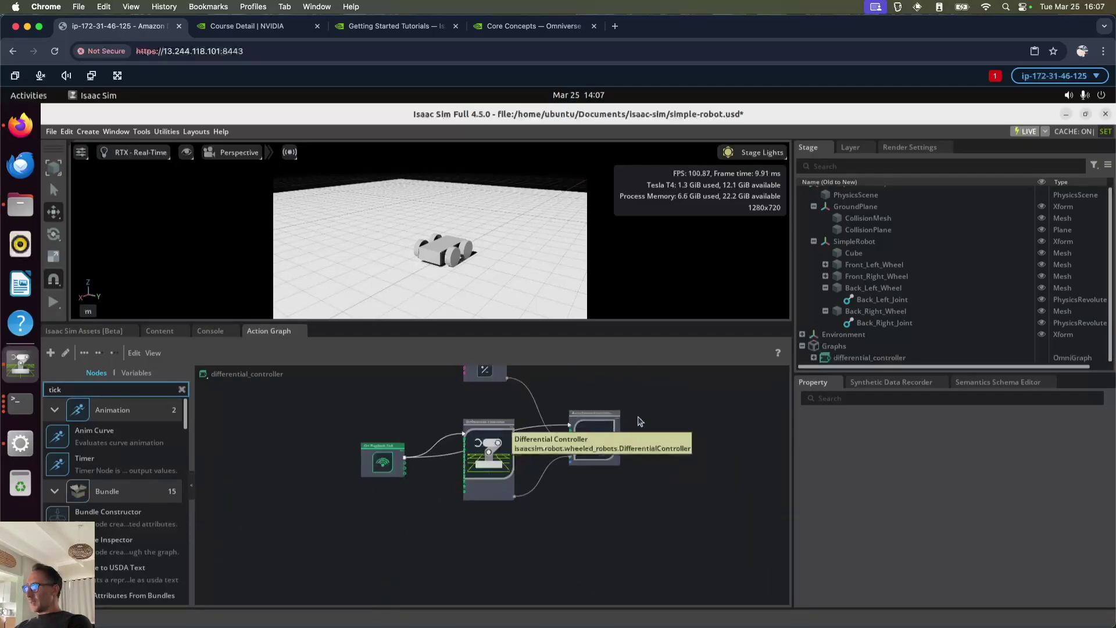
scroll(590, 426, "up", 3)
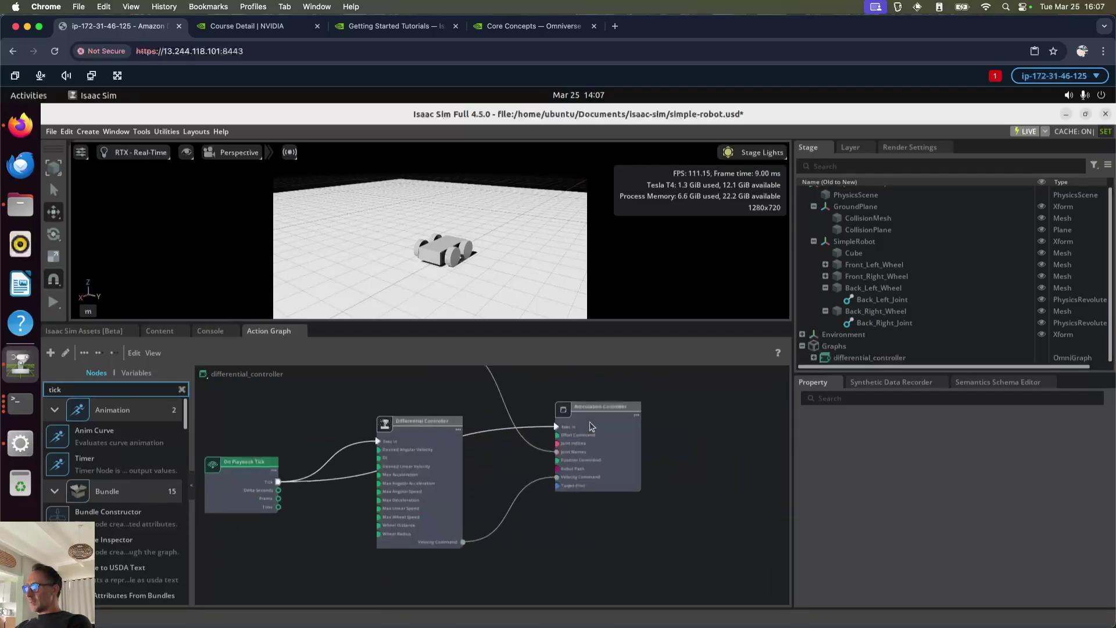
Inspect the Articulation Controller, Differential Controller and Make Array joint-name inputs
left_click(617, 412)
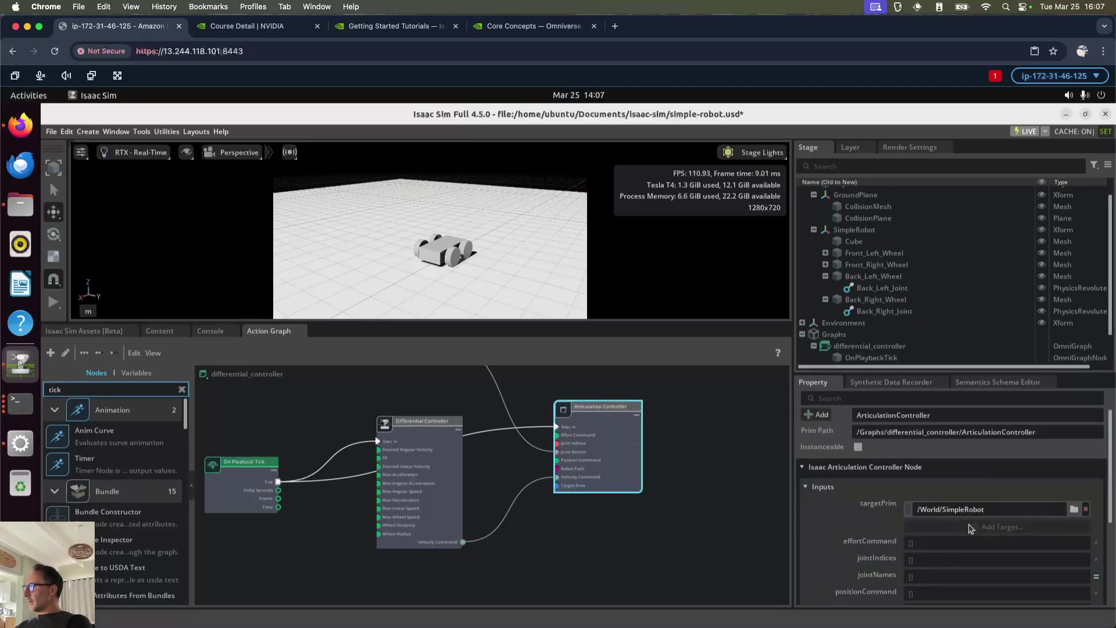
scroll(969, 529, "down", 5)
scroll(969, 529, "up", 5)
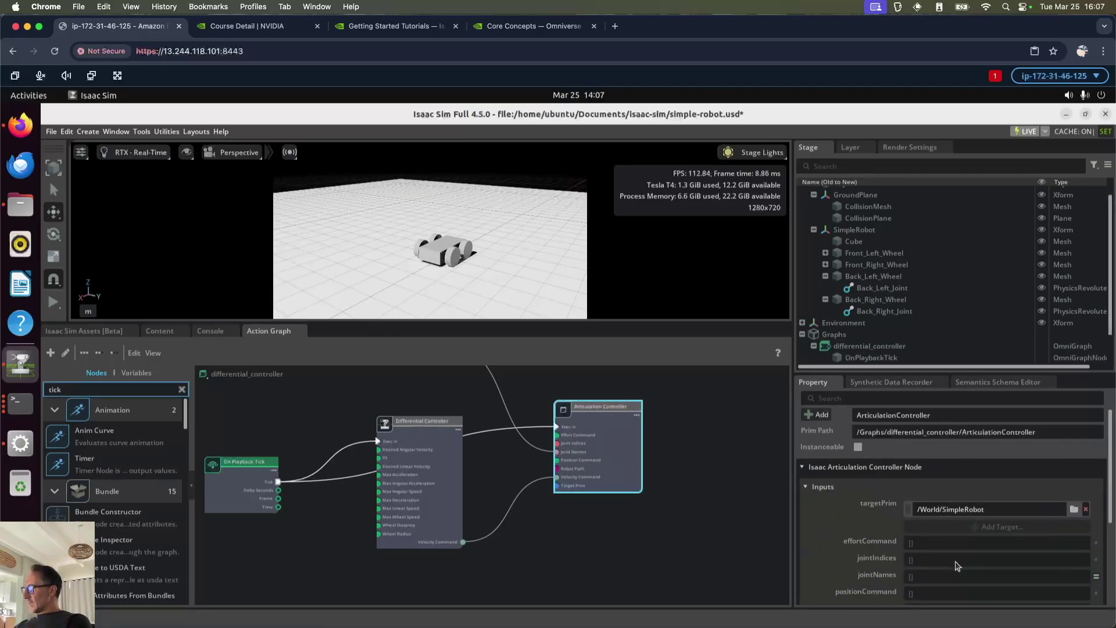
left_click(436, 423)
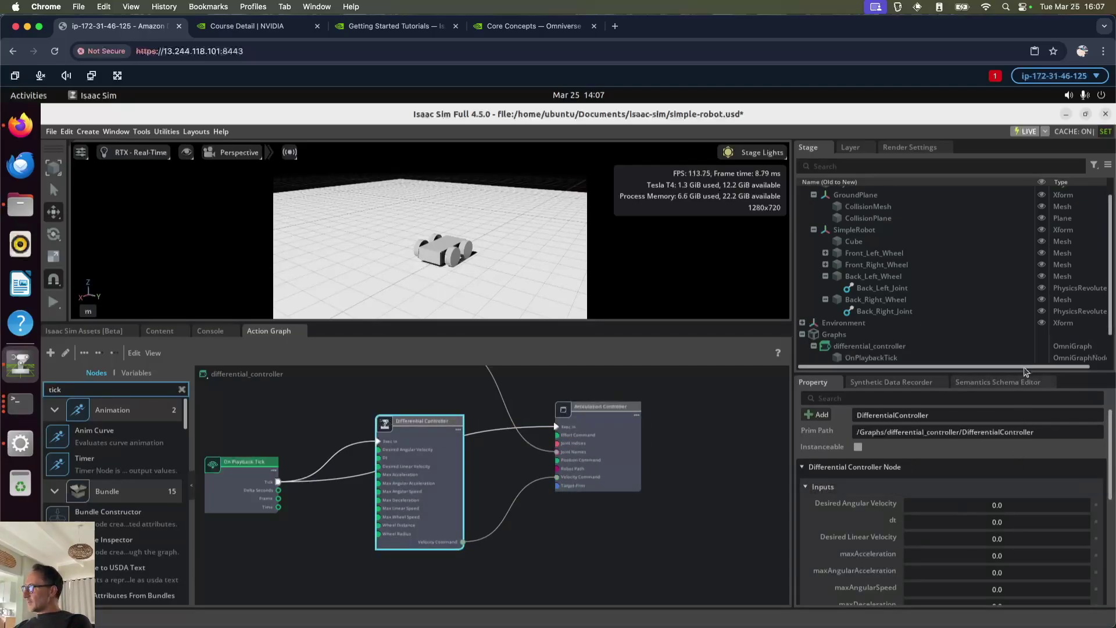
left_click_drag(1026, 372, 1026, 305)
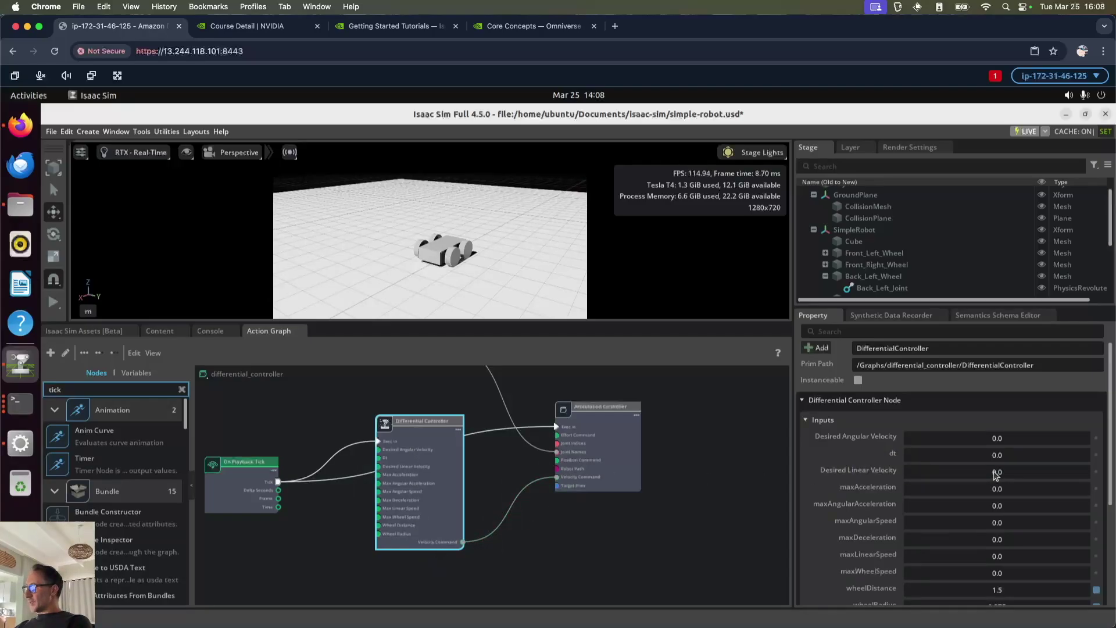
scroll(620, 473, "up", 1)
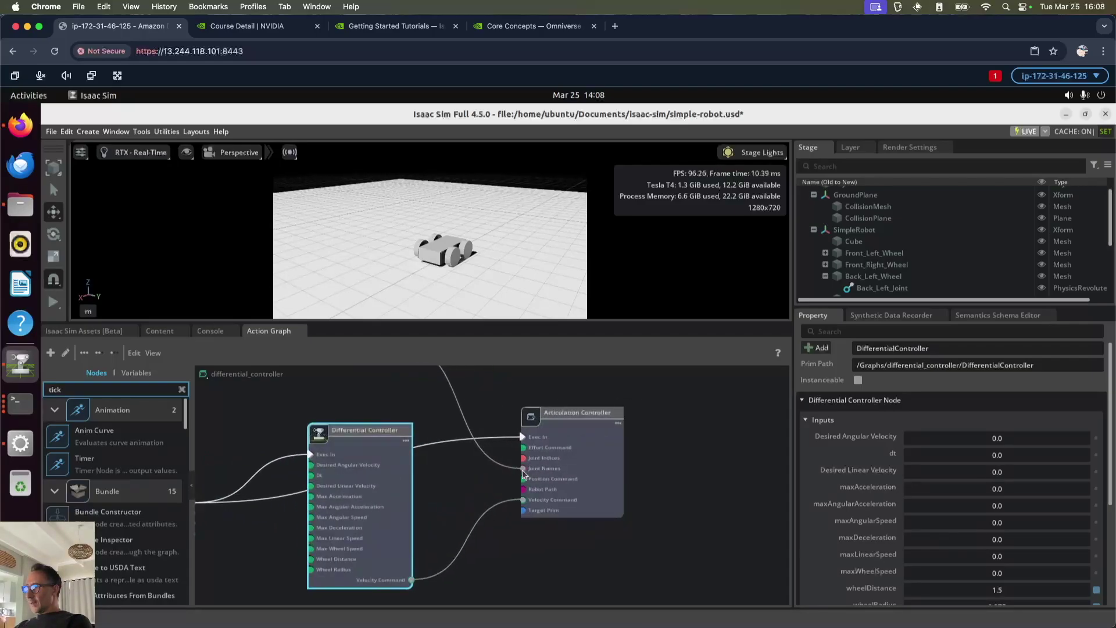
scroll(541, 467, "down", 2)
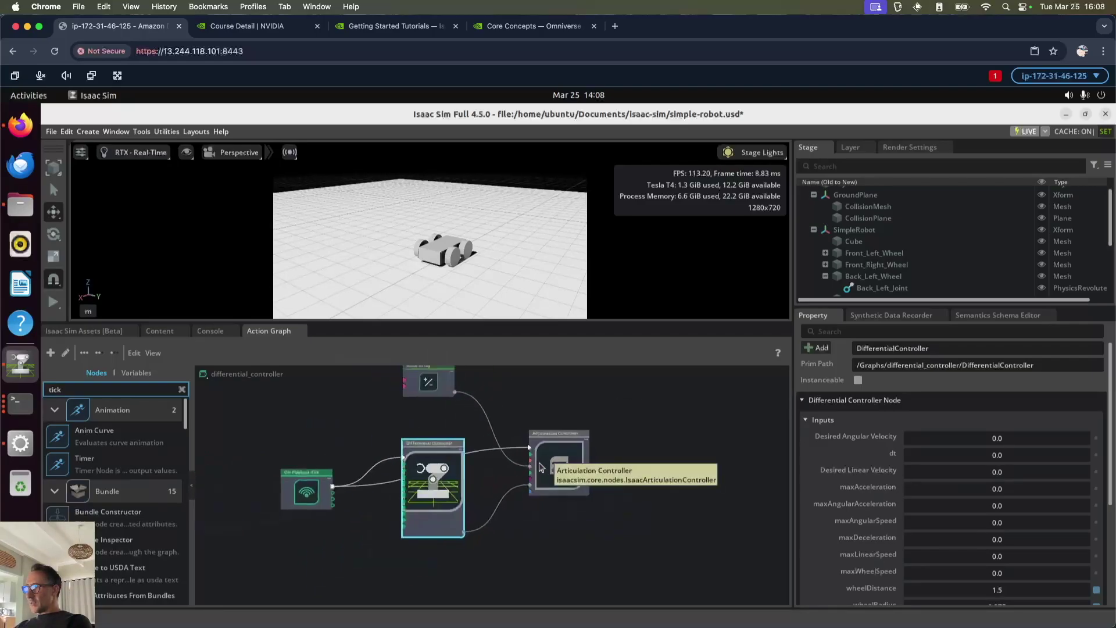
left_click(445, 390)
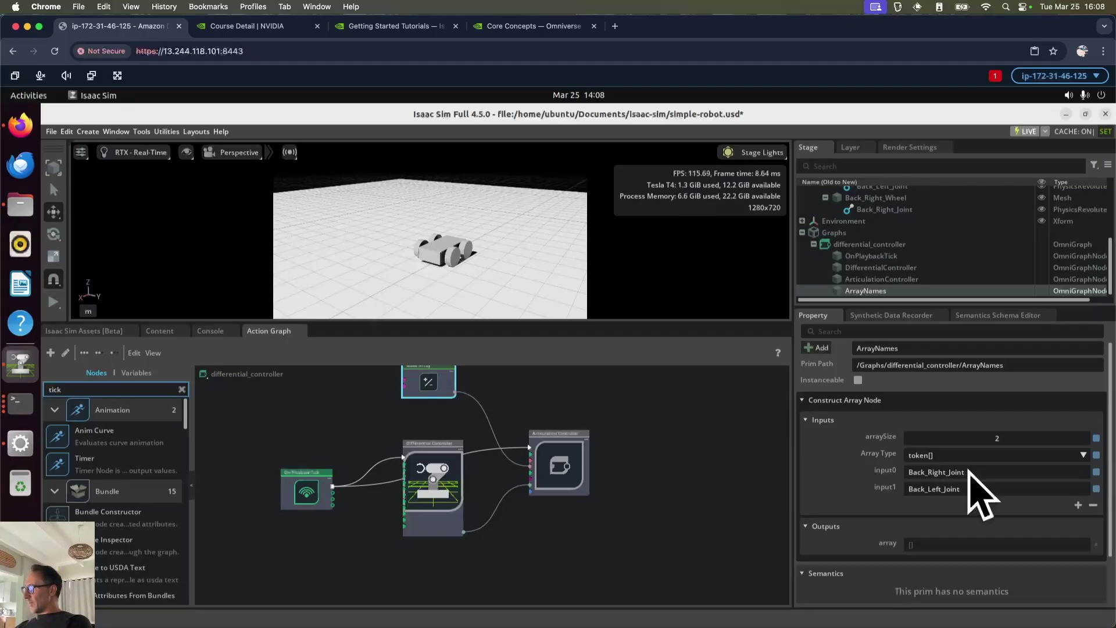
left_click(567, 443)
scroll(575, 447, "up", 3)
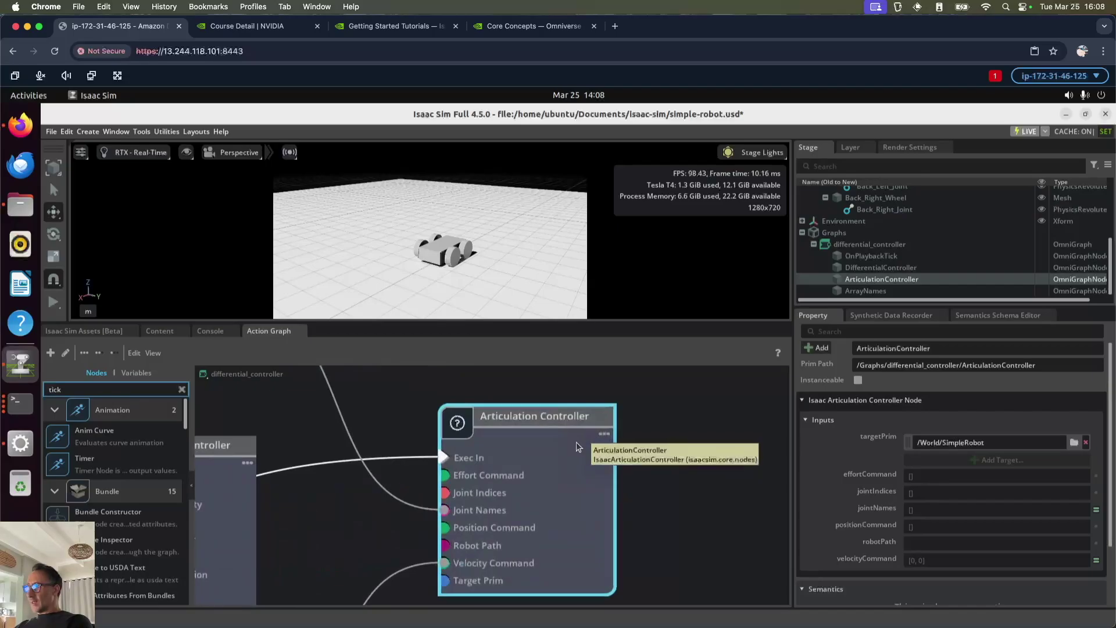
scroll(577, 446, "down", 2)
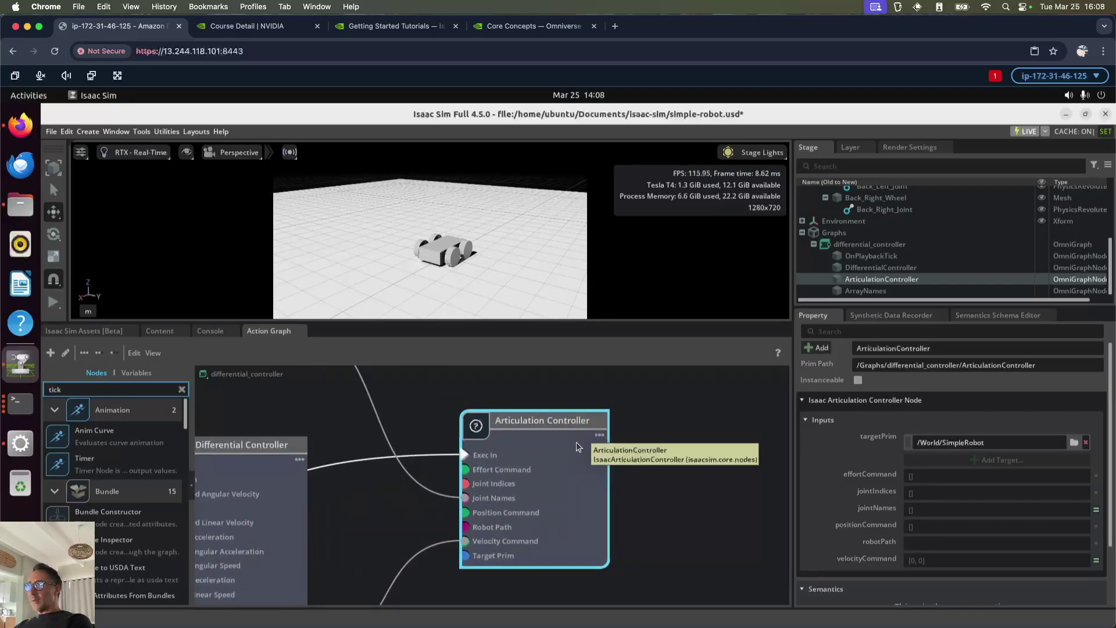
Set the Differential Controller's Desired Linear Velocity to 1.0
left_click(53, 302)
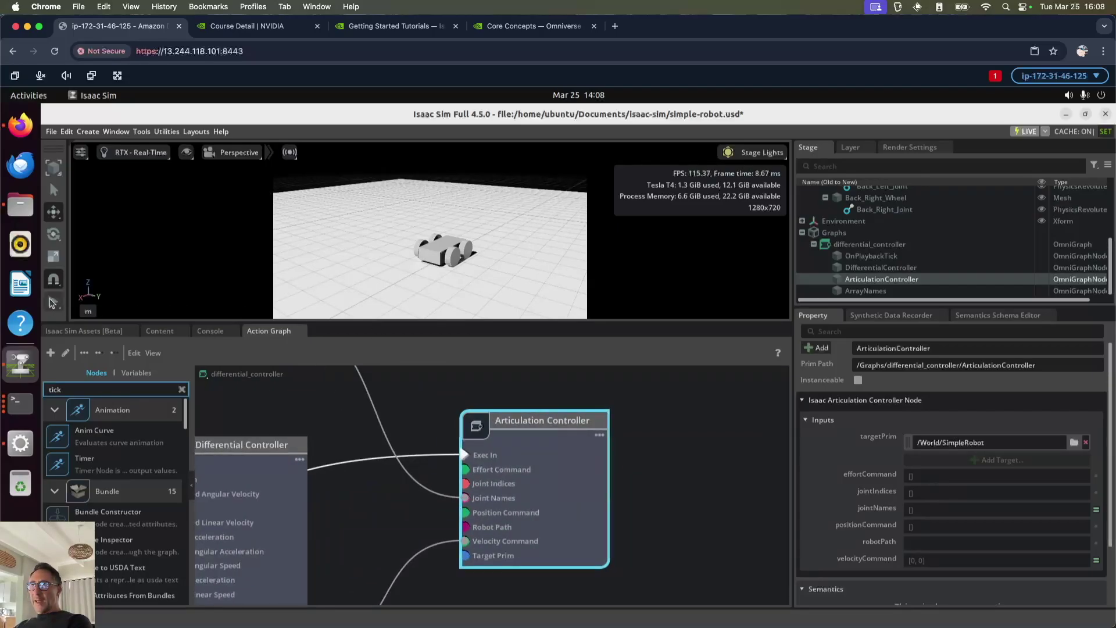
left_click(53, 315)
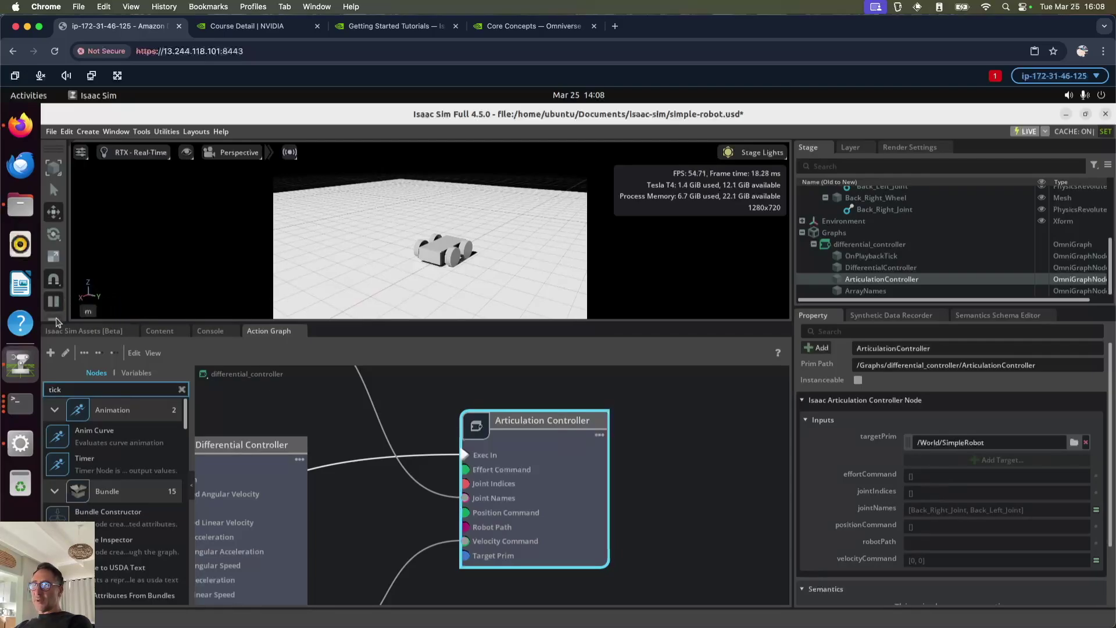
left_click(270, 444)
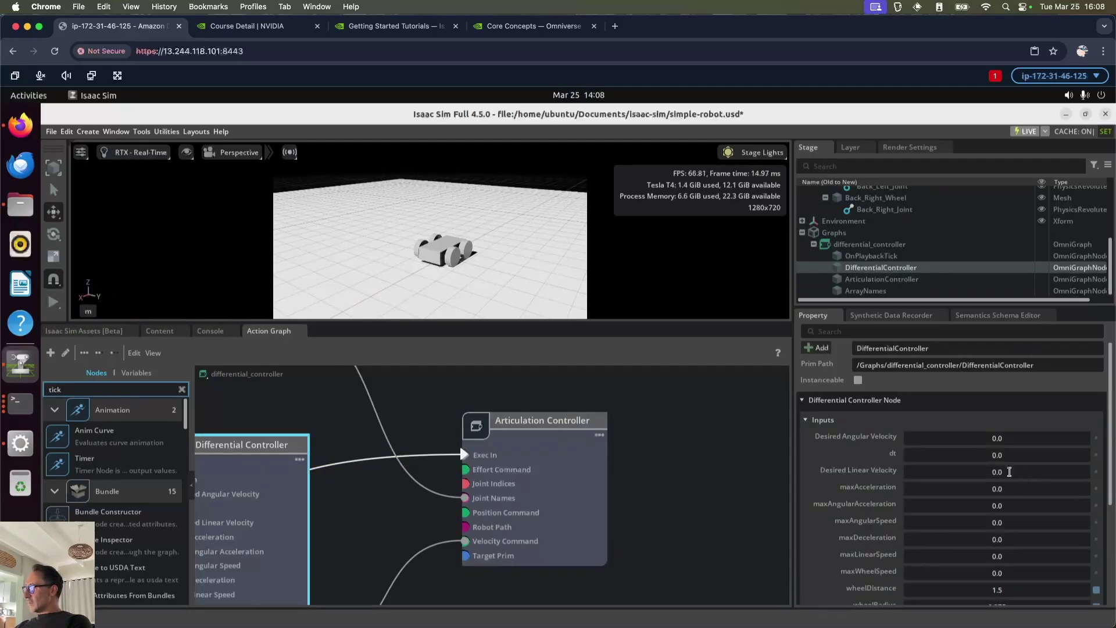
double_click(1009, 471)
type("1")
key("Return")
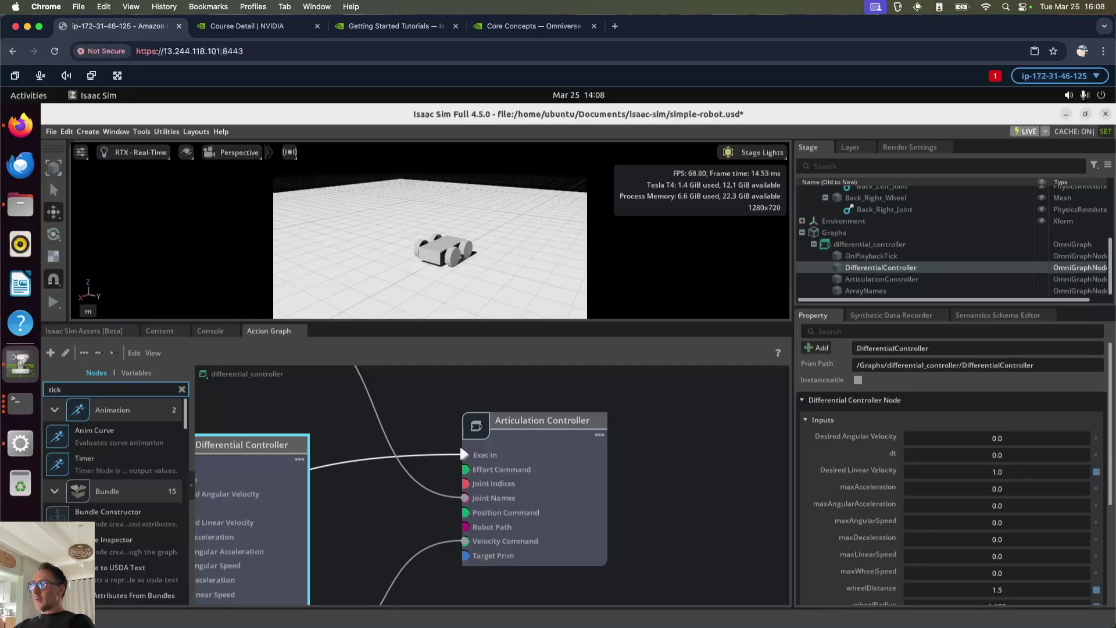
Run the simulation to drive the robot, then reverse it with a linear velocity of -1.0
left_click(52, 304)
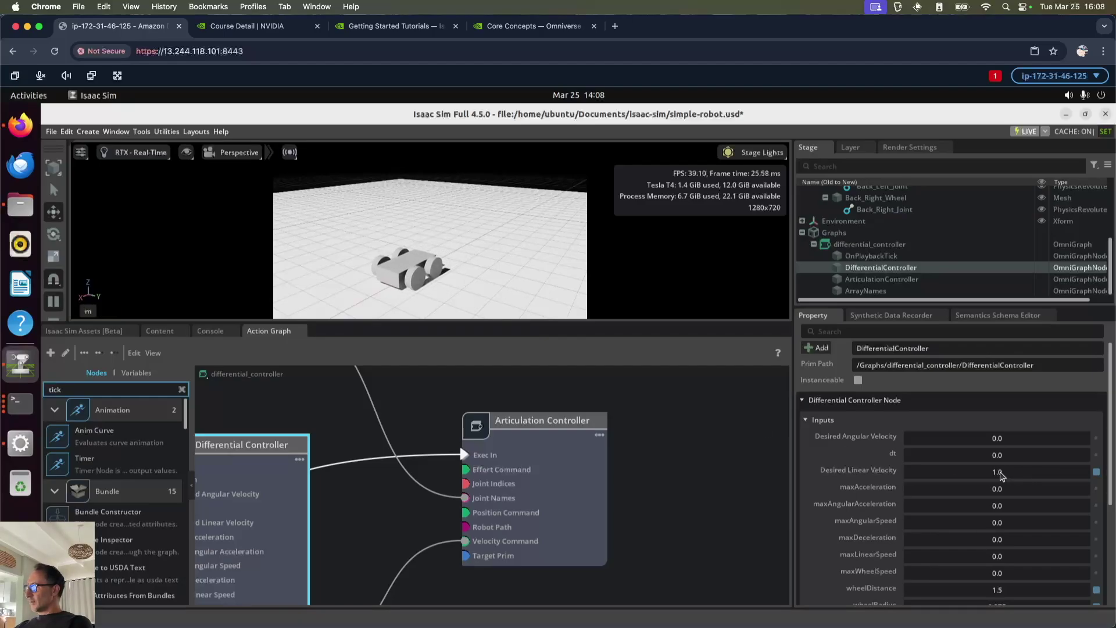
double_click(1001, 472)
type("-1")
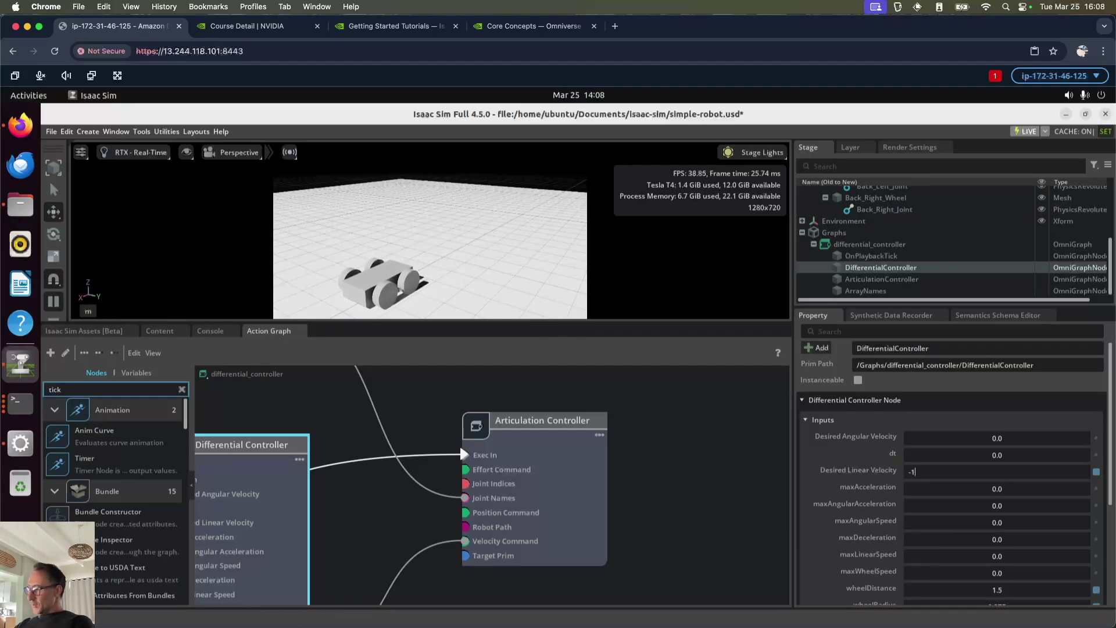
key("Return")
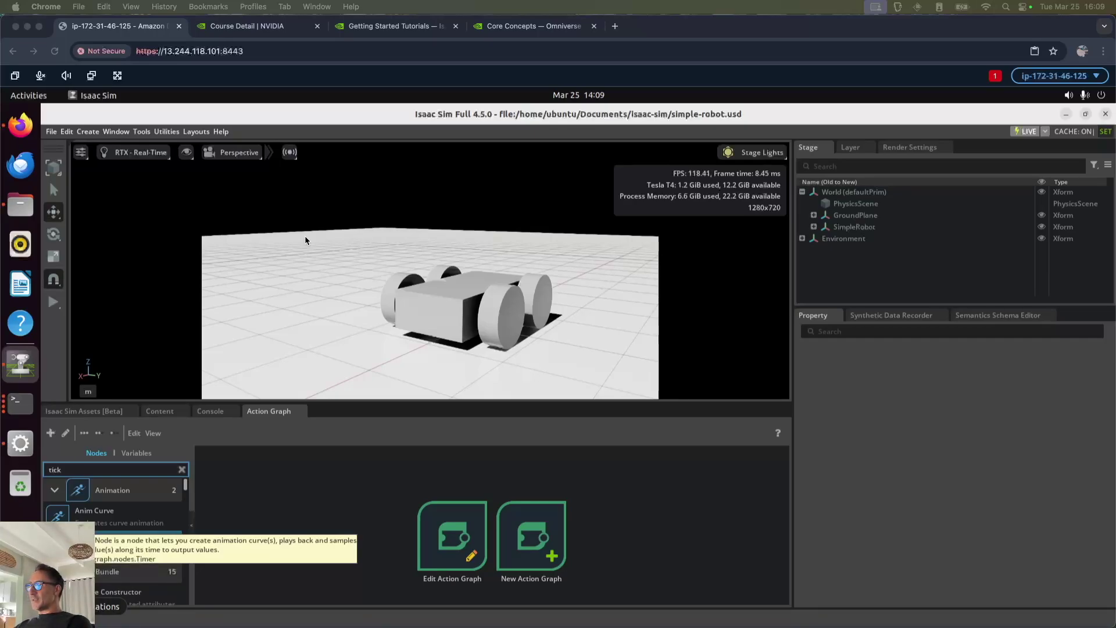
Apply an Articulation Root to SimpleRobot
left_click(845, 232)
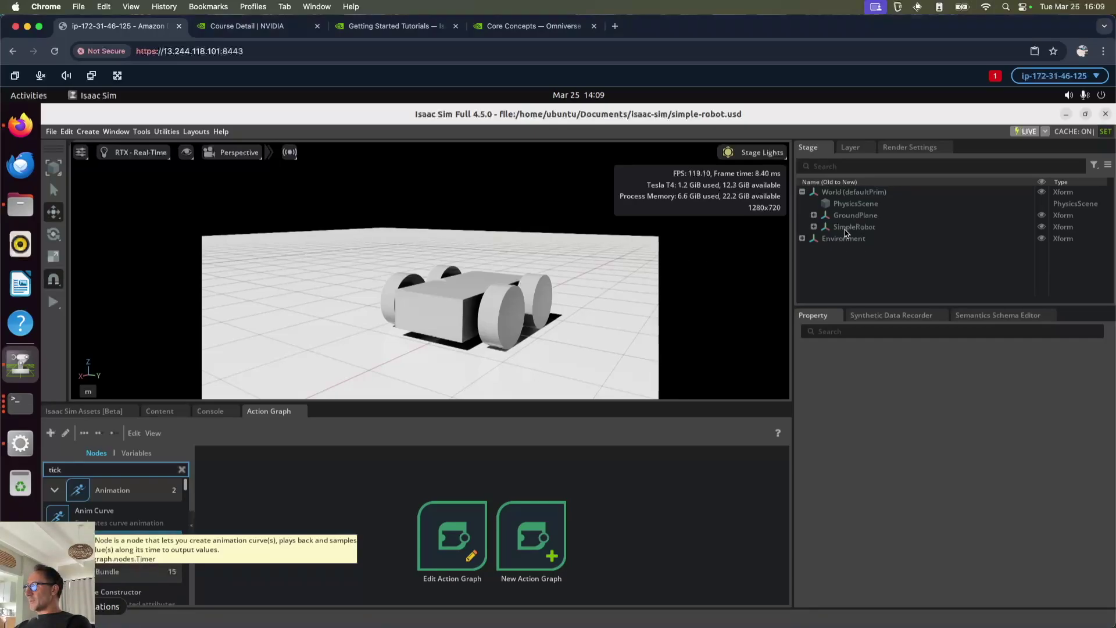
right_click(847, 231)
mouse_move(922, 263)
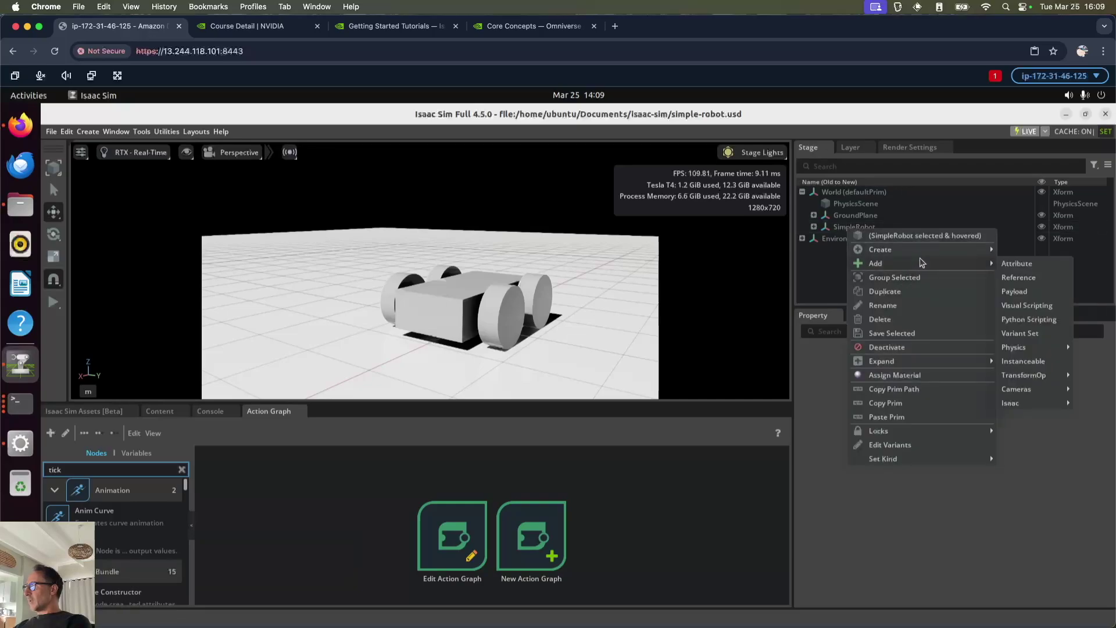
mouse_move(999, 352)
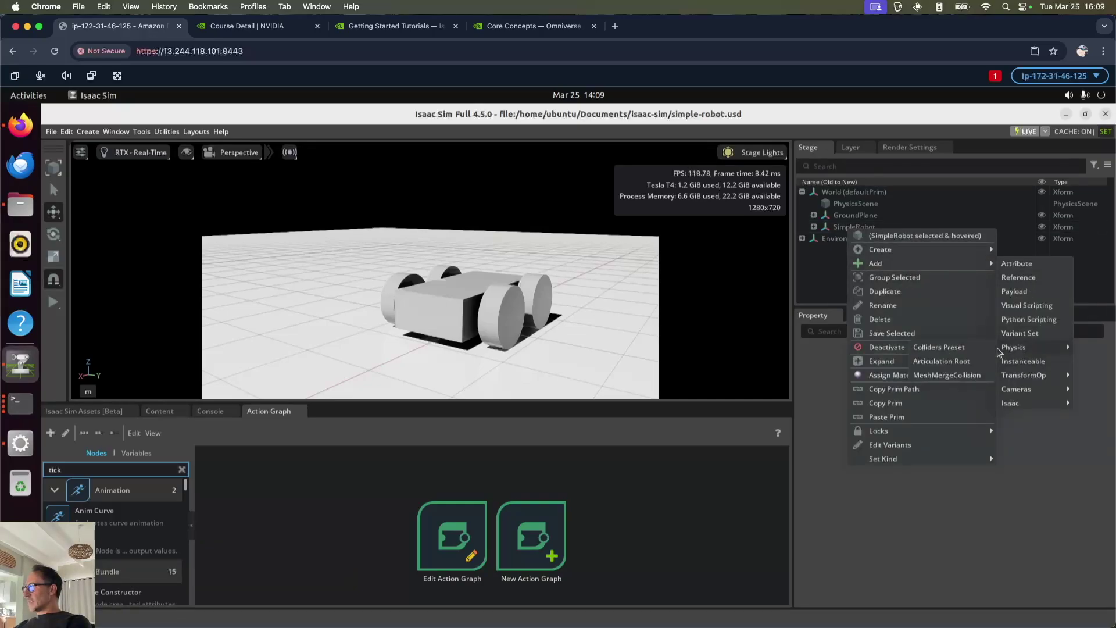
left_click(954, 361)
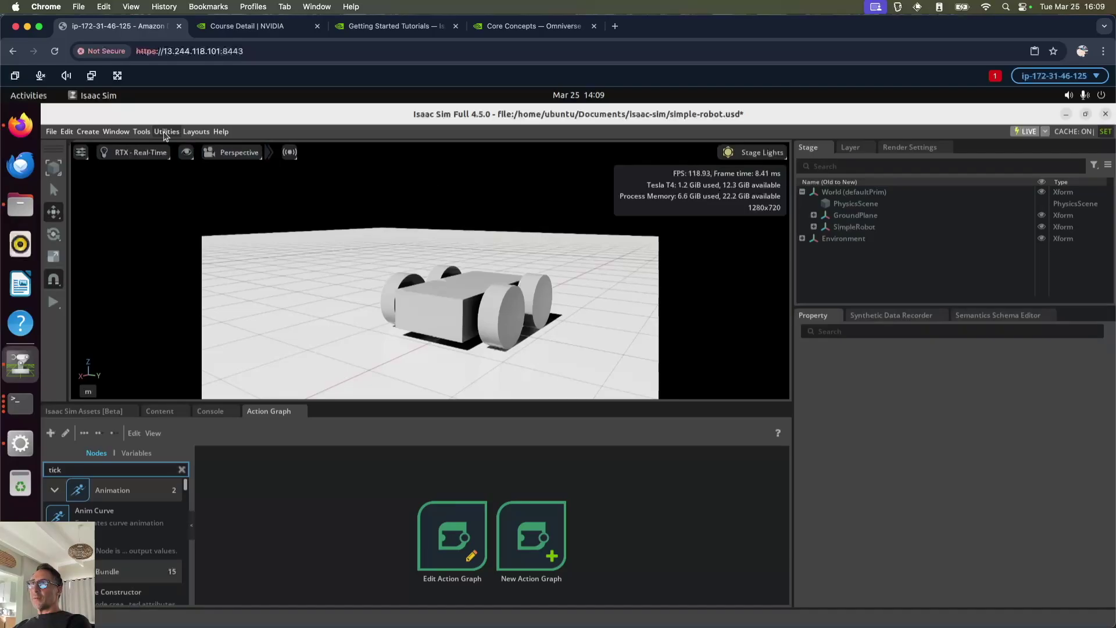
Generate a WASD keyboard differential controller for SimpleRobot with wheel radius 0.375 and spacing 1.5
left_click(141, 132)
mouse_move(187, 203)
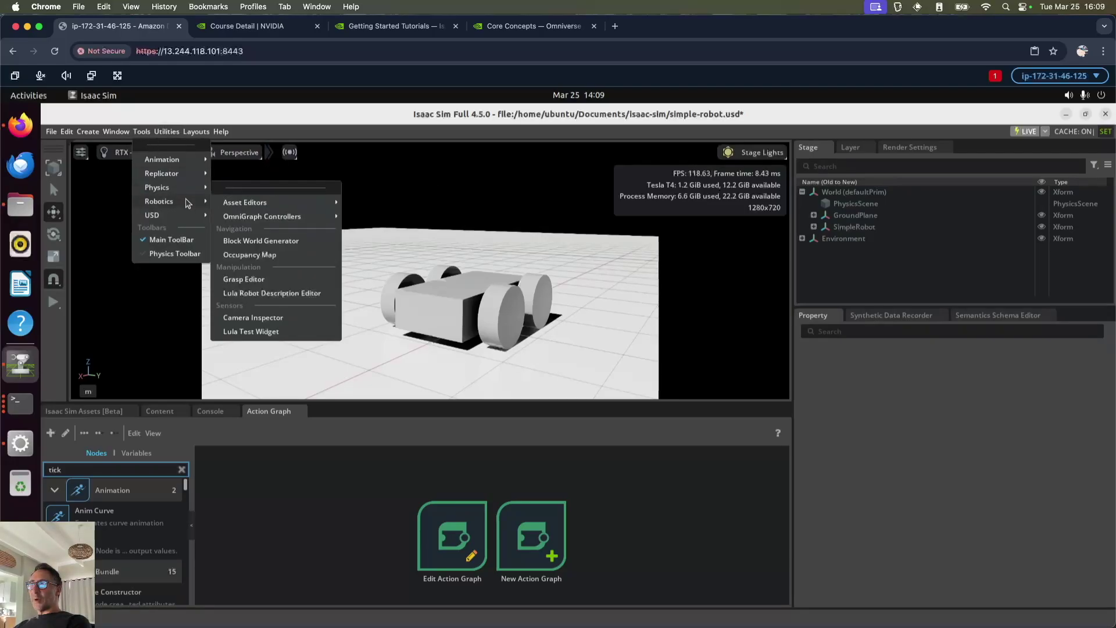
mouse_move(289, 220)
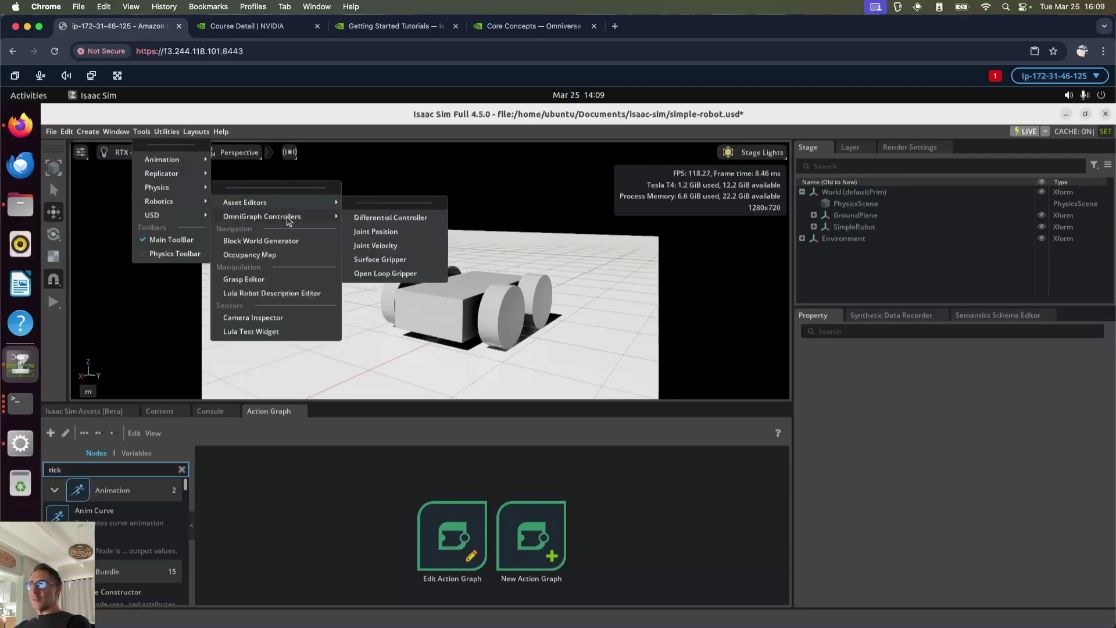
left_click(400, 222)
left_click(661, 298)
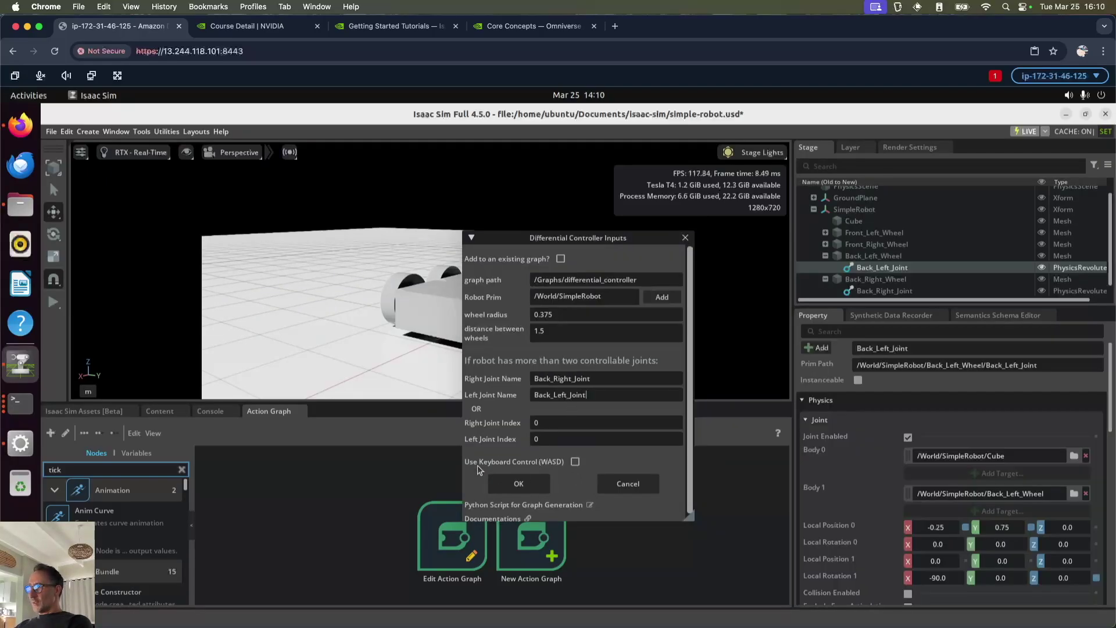
left_click(519, 484)
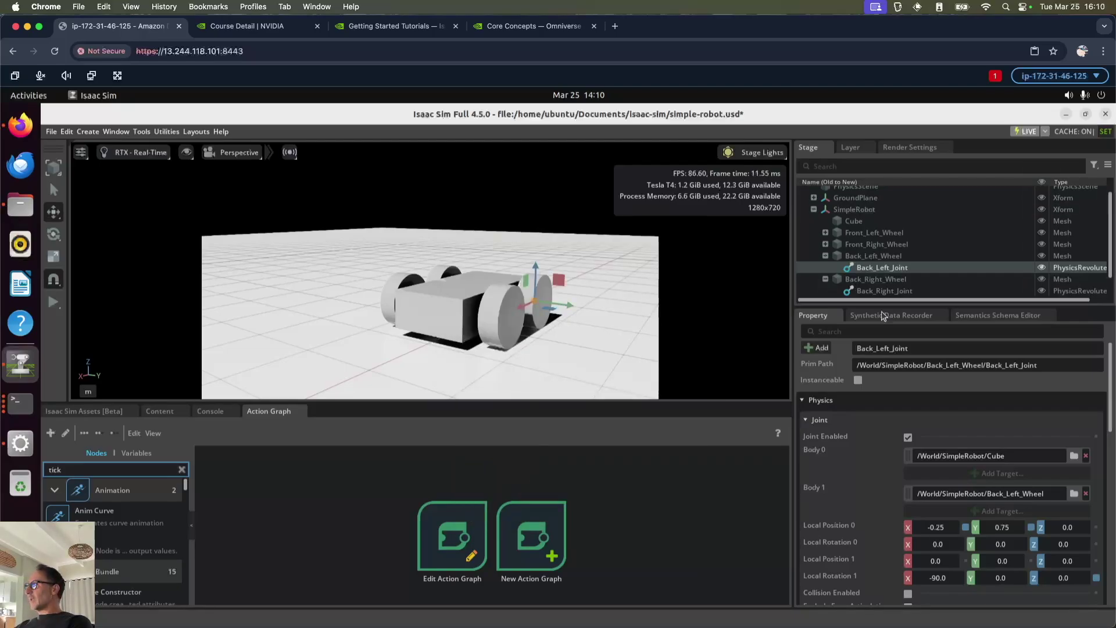
left_click(814, 210)
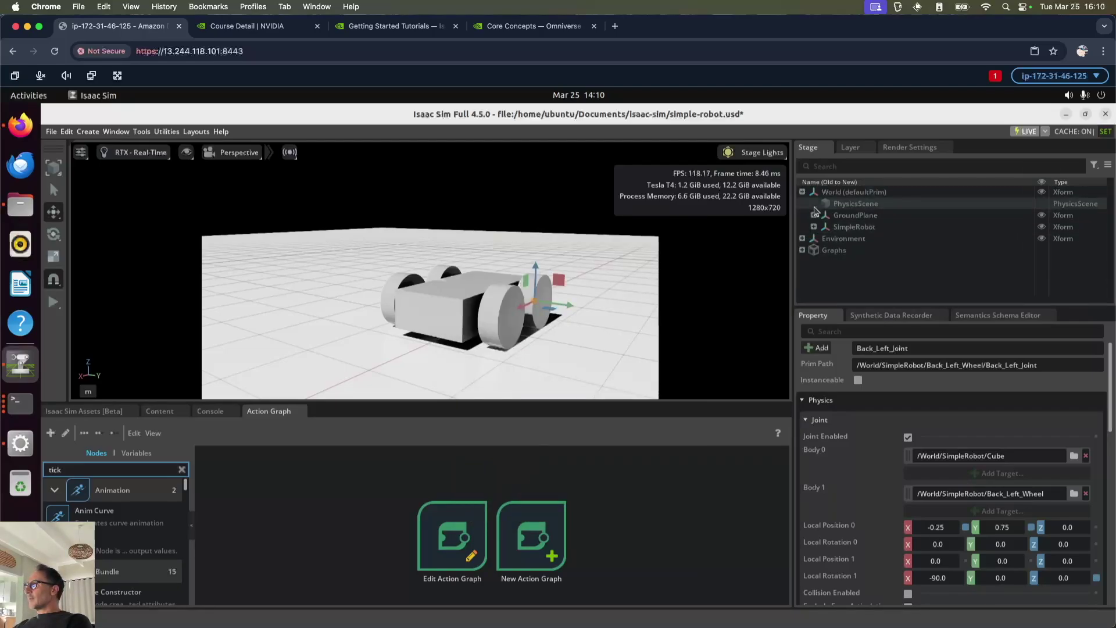
Open the differential_controller graph from Graphs in the Stage for editing
left_click(803, 250)
left_click(849, 262)
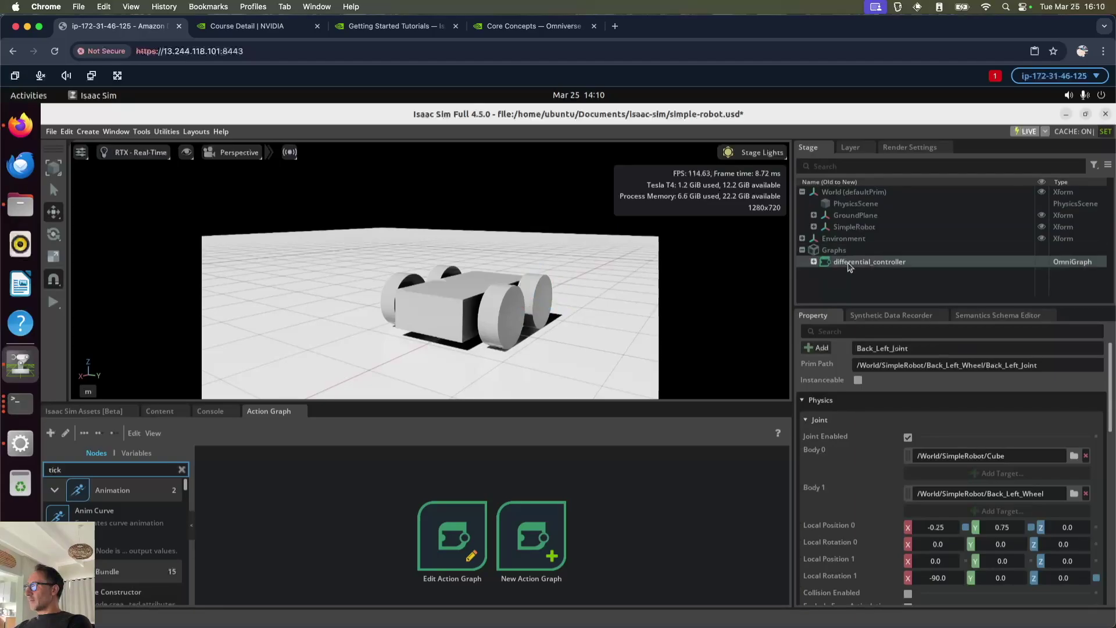
right_click(850, 264)
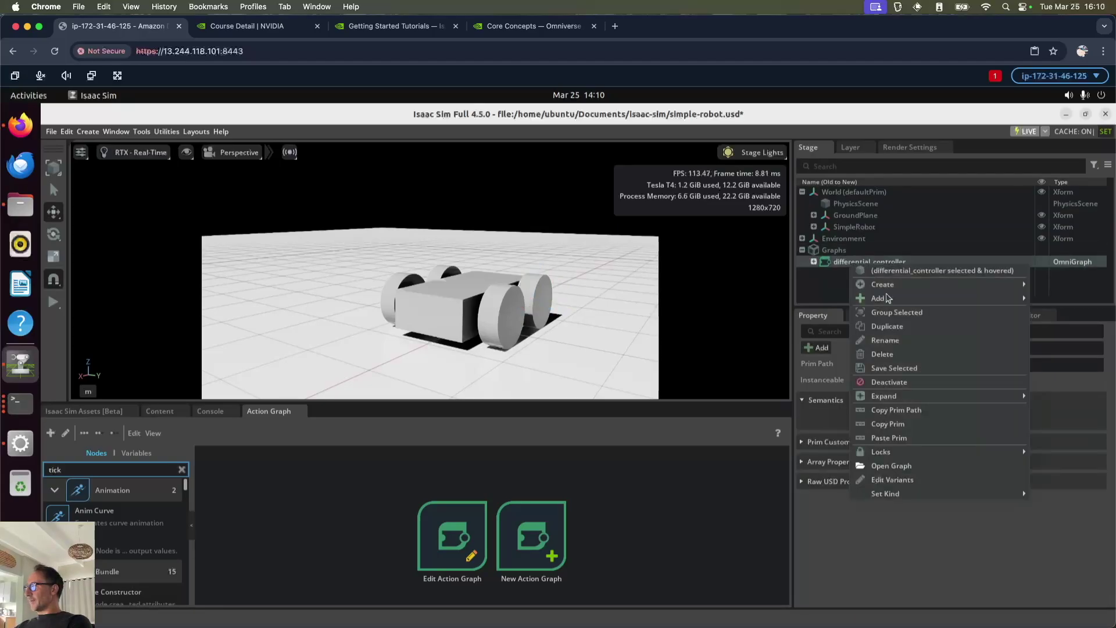
left_click(903, 467)
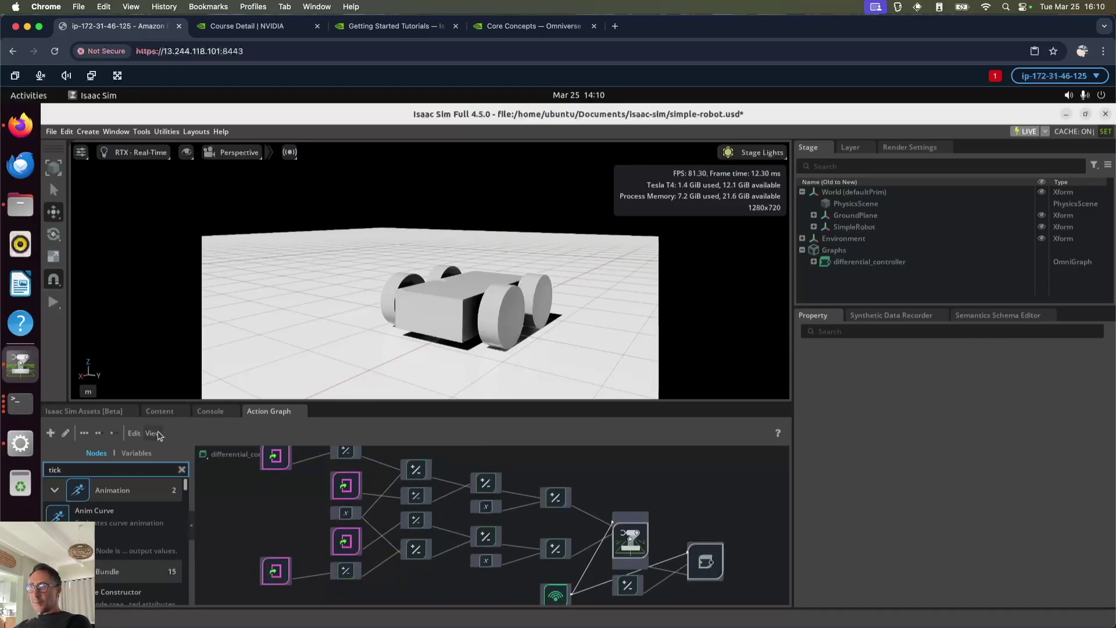
left_click(158, 433)
left_click(183, 458)
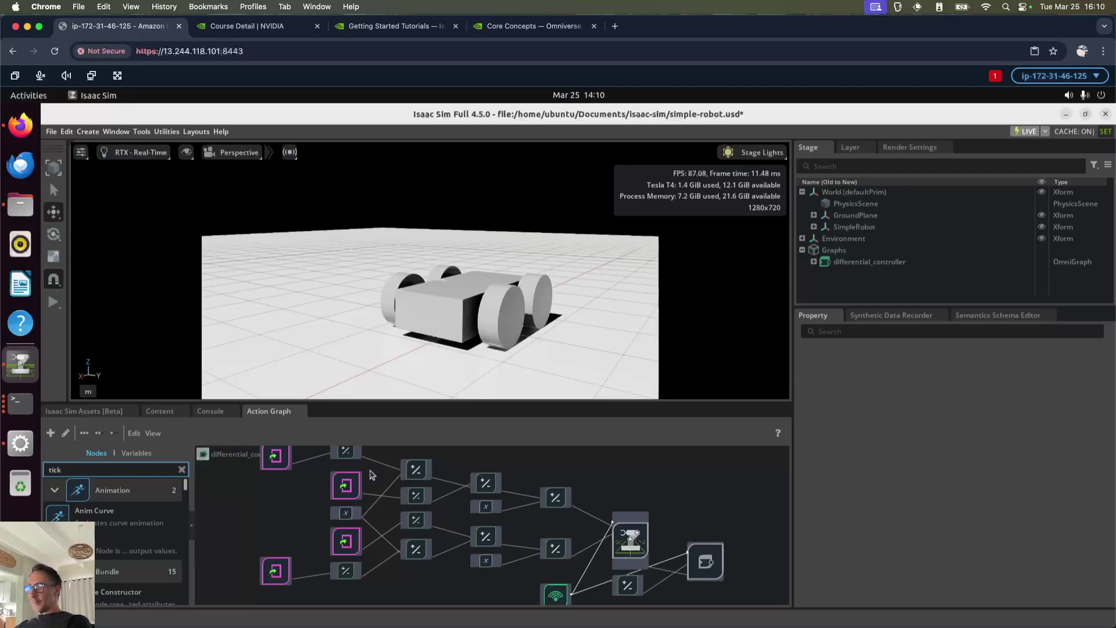
Make the graph area taller, list the graph's nodes in the Stage, and inspect the D-key node
left_click_drag(491, 403, 495, 327)
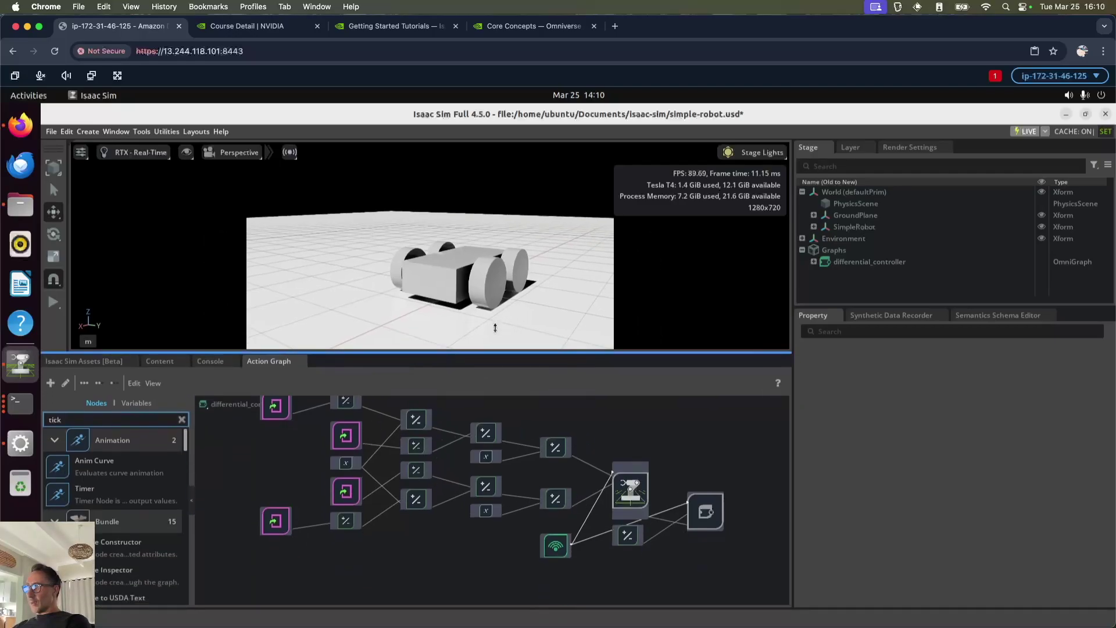
left_click(815, 262)
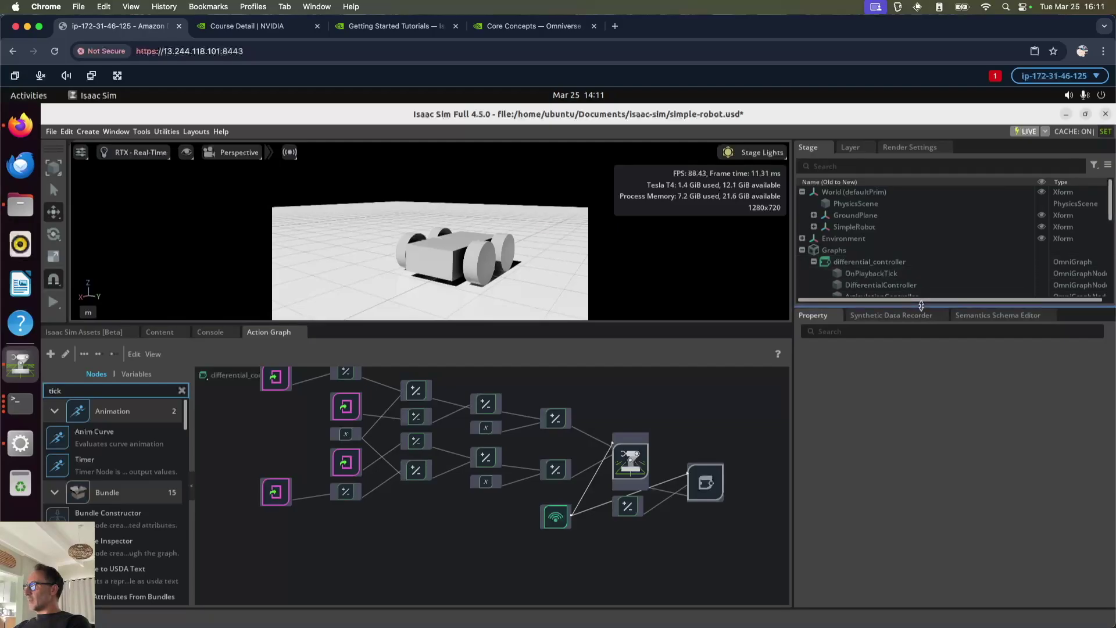
left_click_drag(921, 306, 923, 402)
scroll(903, 320, "down", 3)
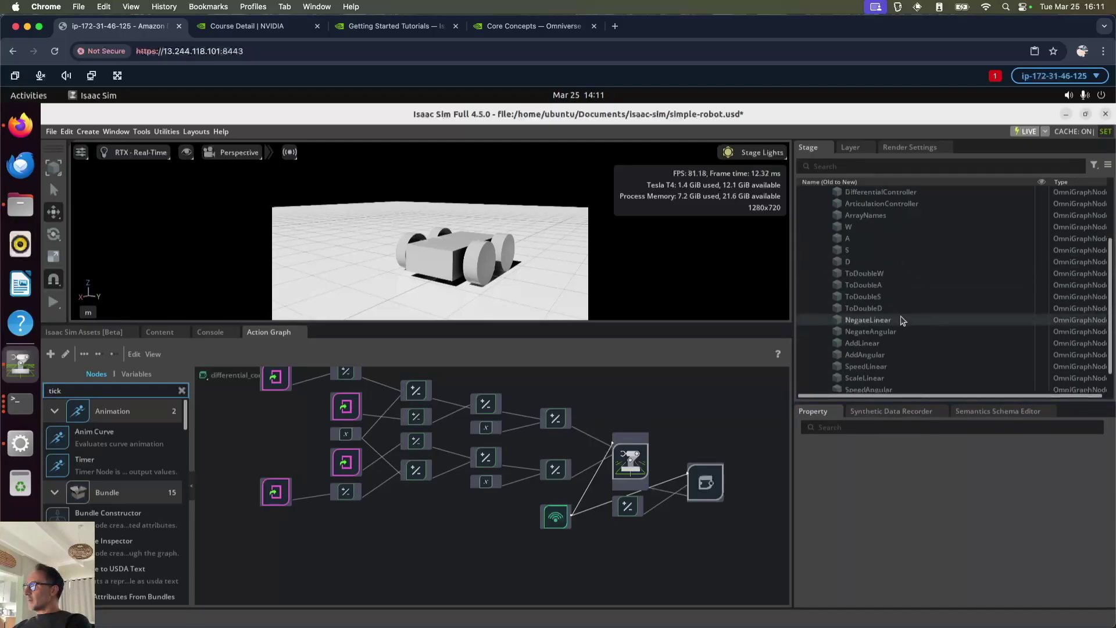
scroll(902, 320, "up", 3)
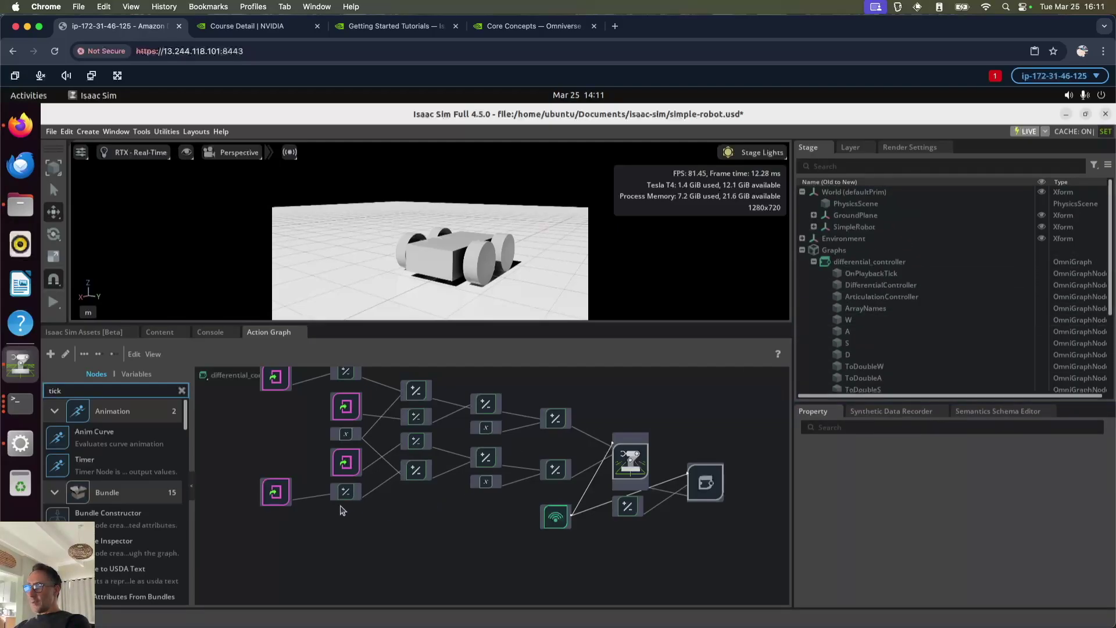
left_click(278, 382)
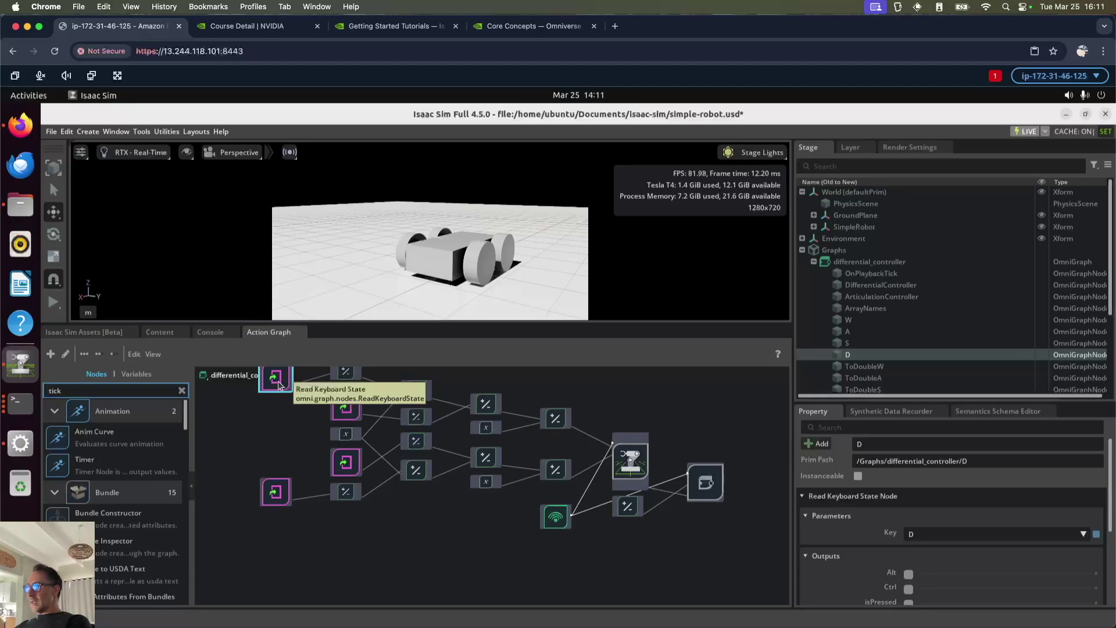
left_click(344, 375)
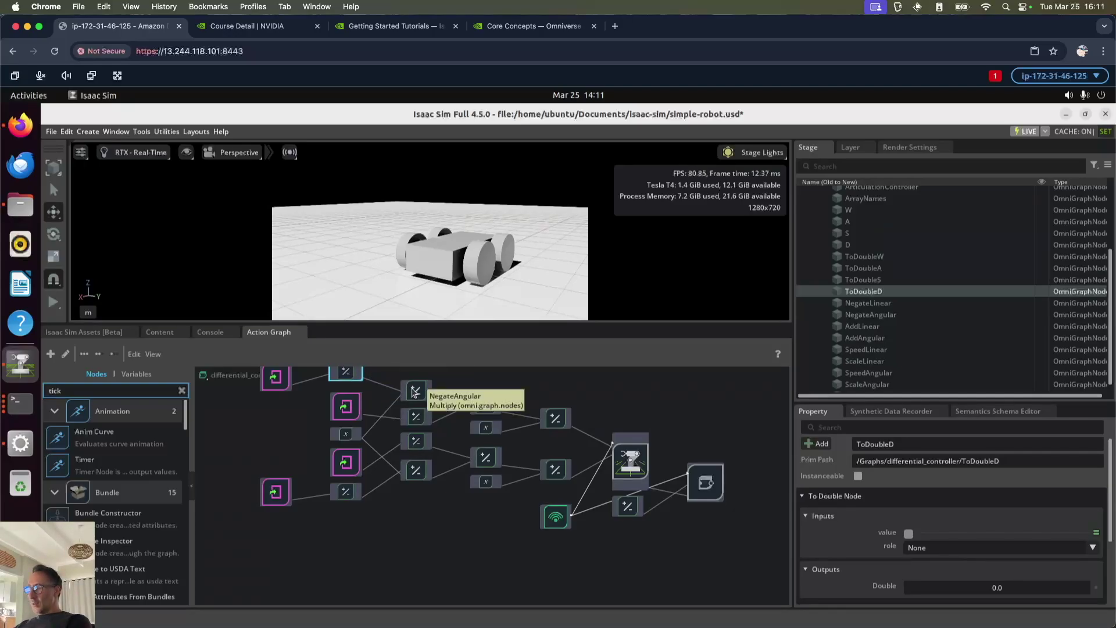
left_click(414, 391)
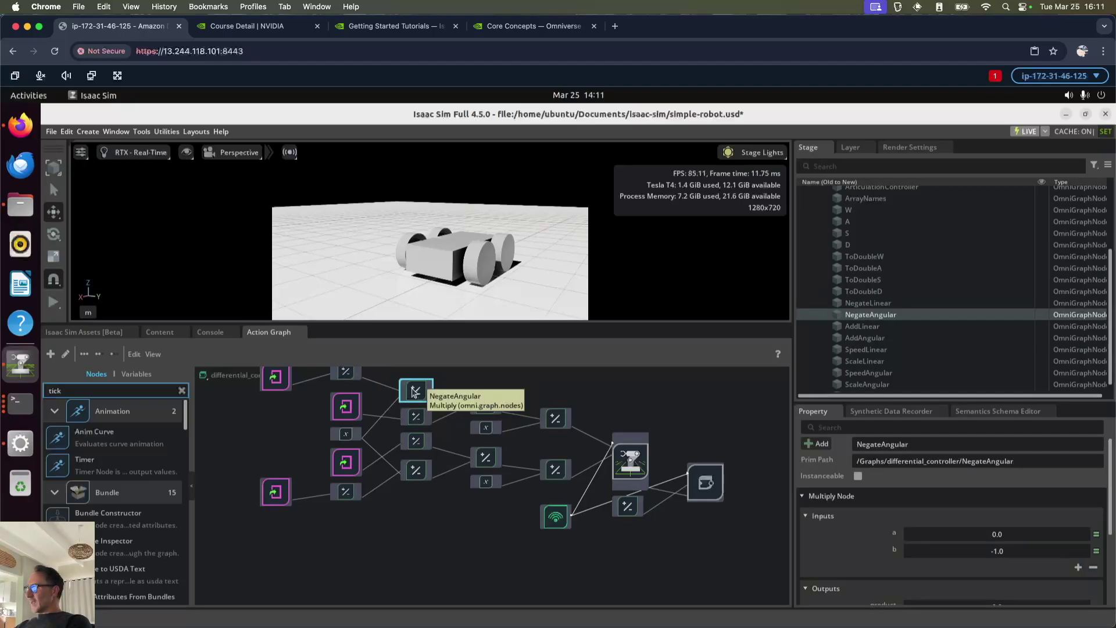
key("f")
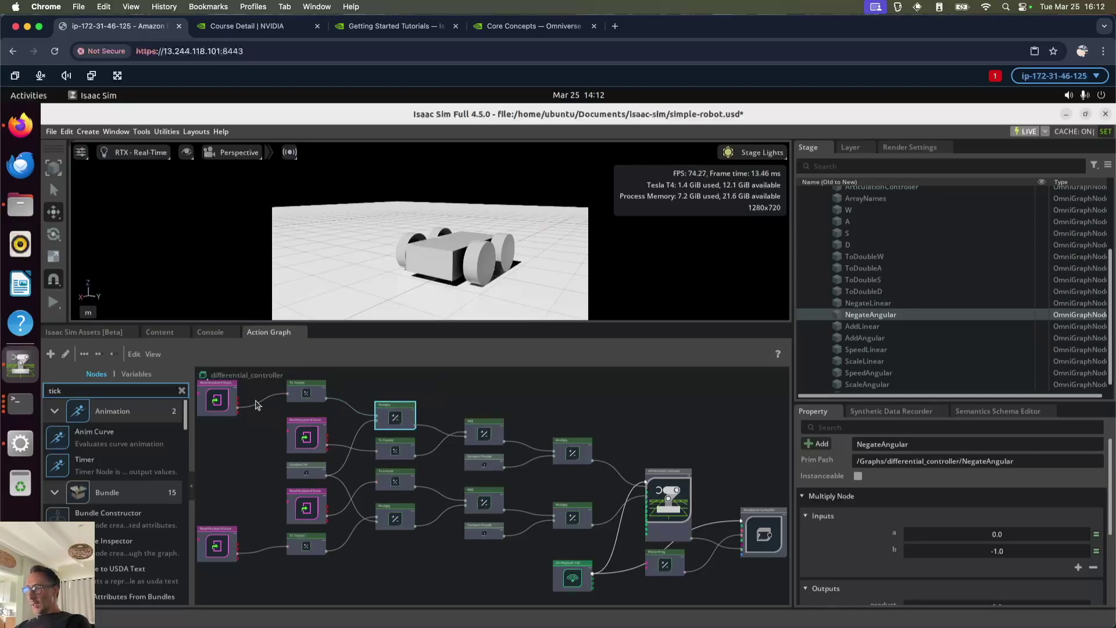
left_click(227, 393)
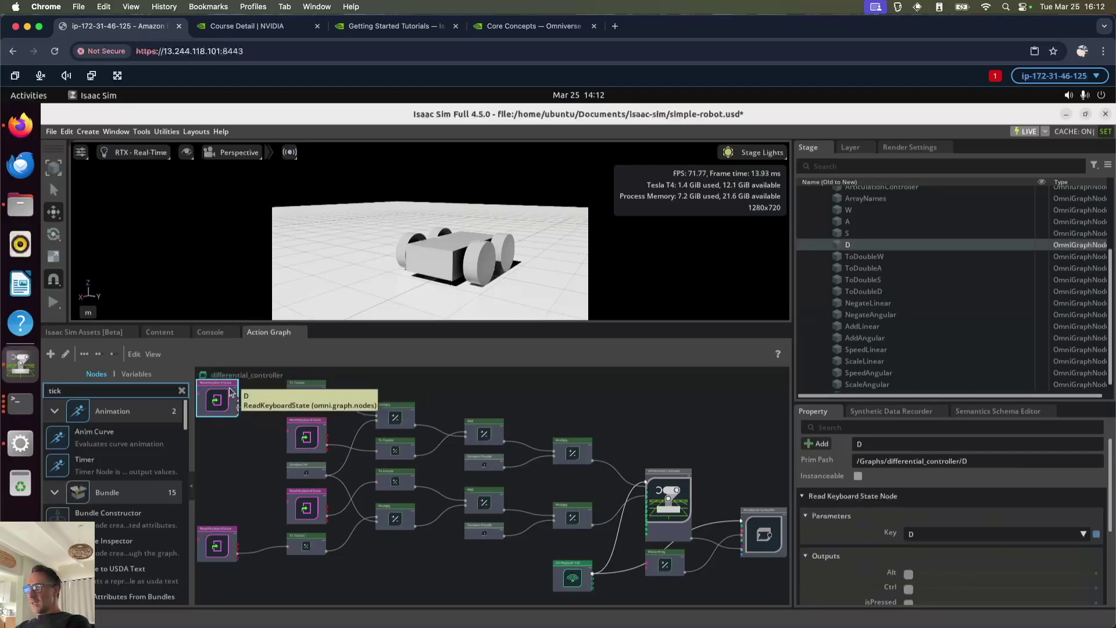
left_click(313, 471)
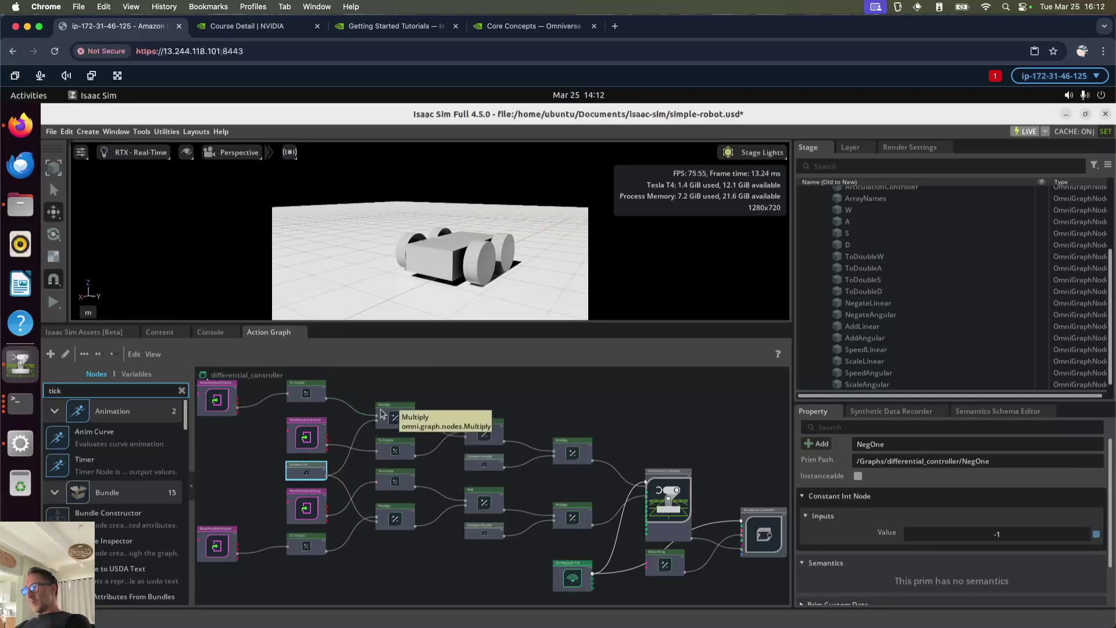
left_click(481, 426)
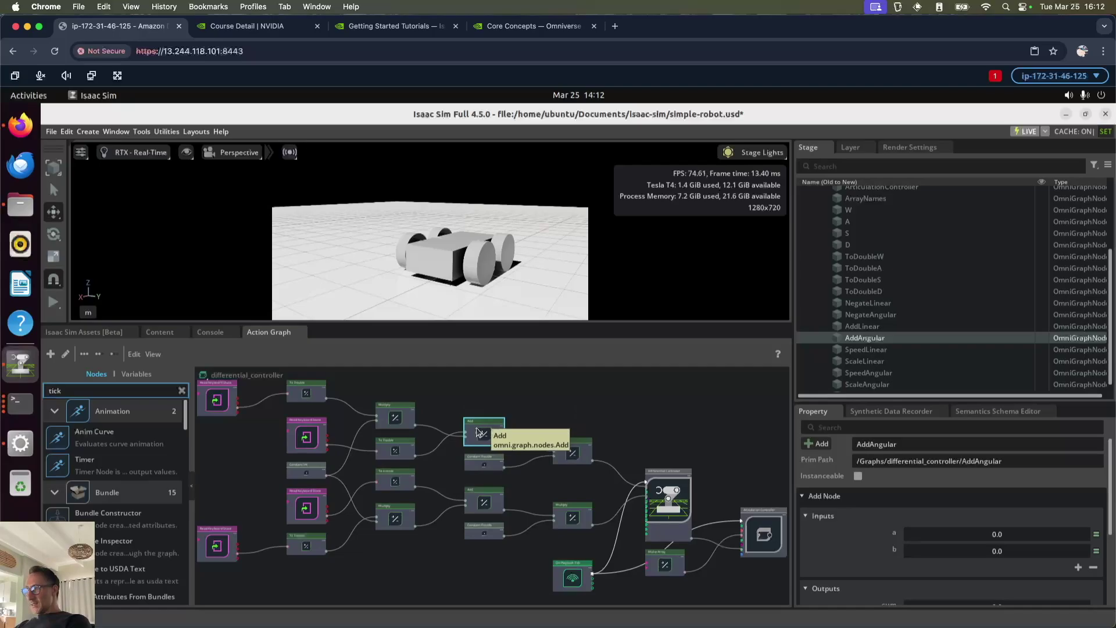
left_click(572, 448)
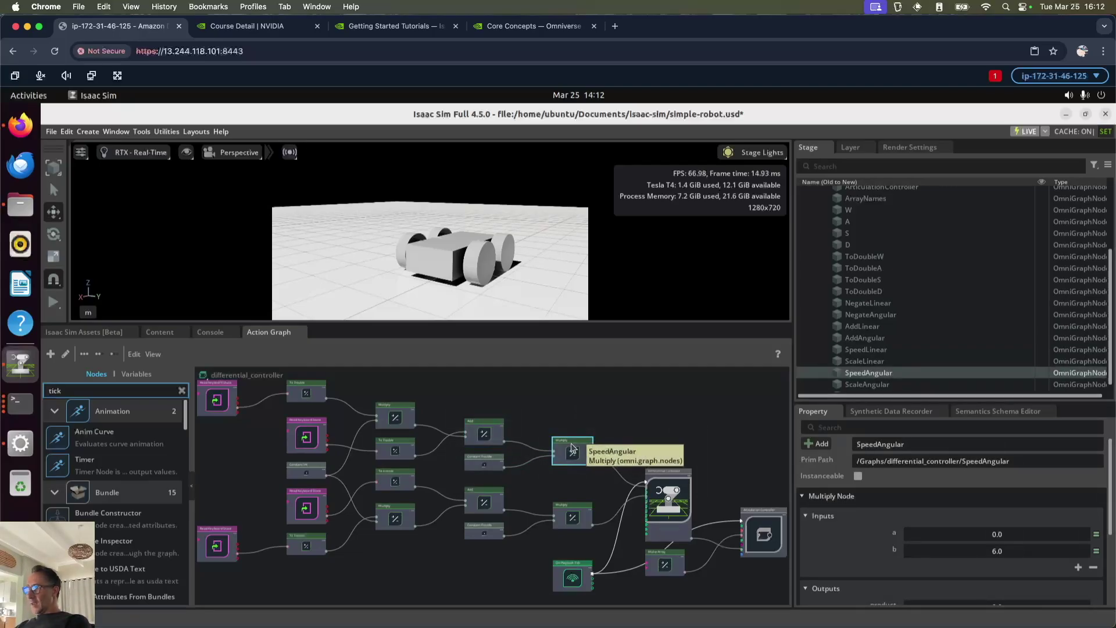
left_click(487, 462)
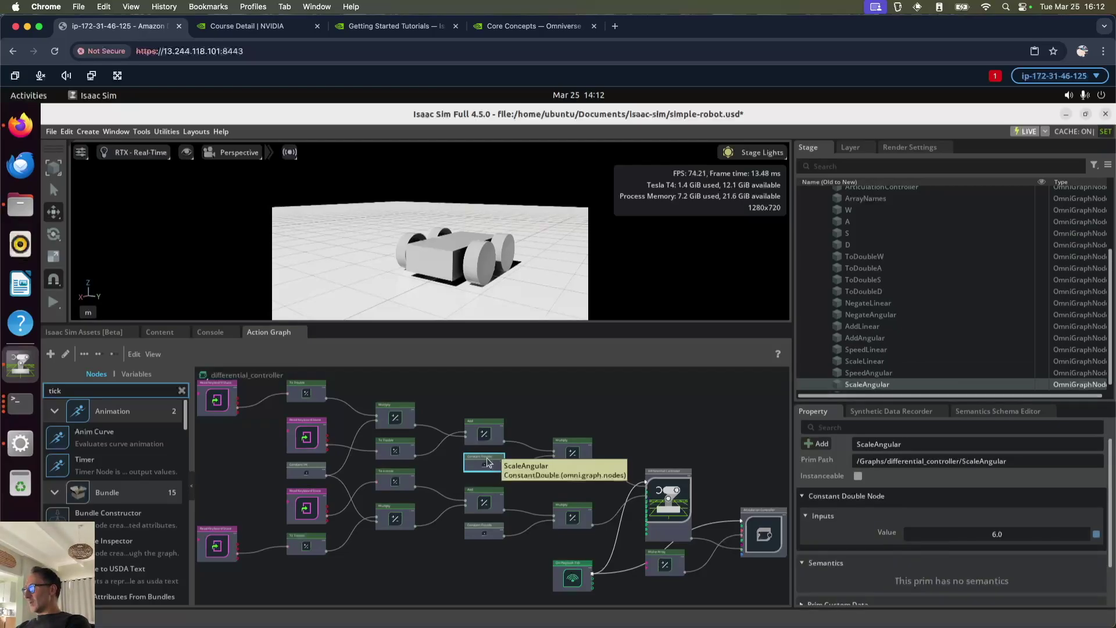
left_click(655, 479)
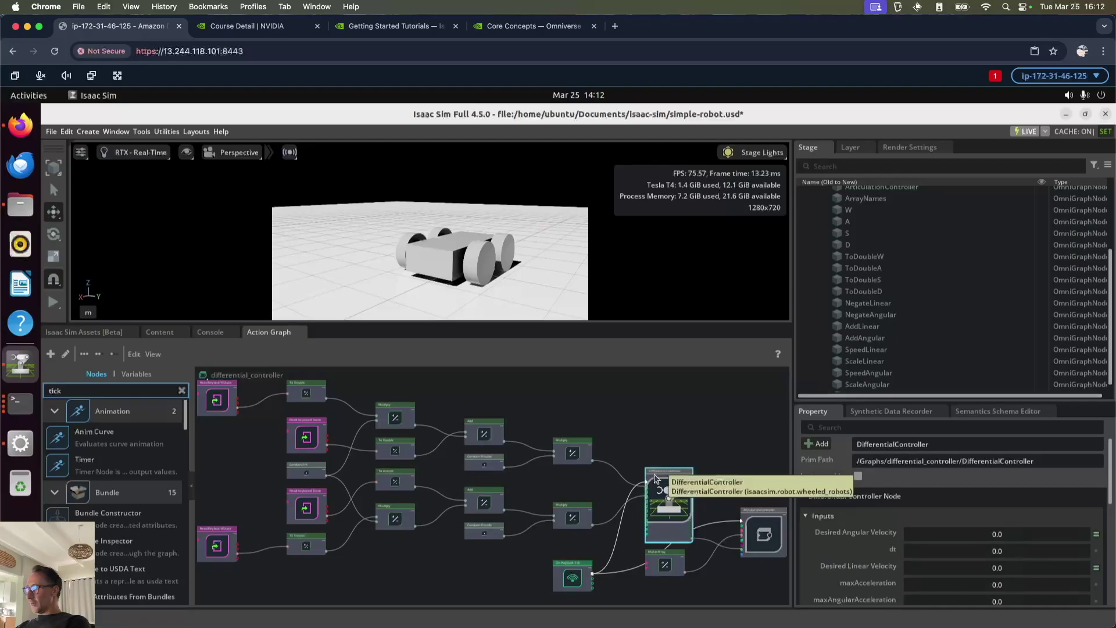
left_click(153, 355)
left_click(180, 382)
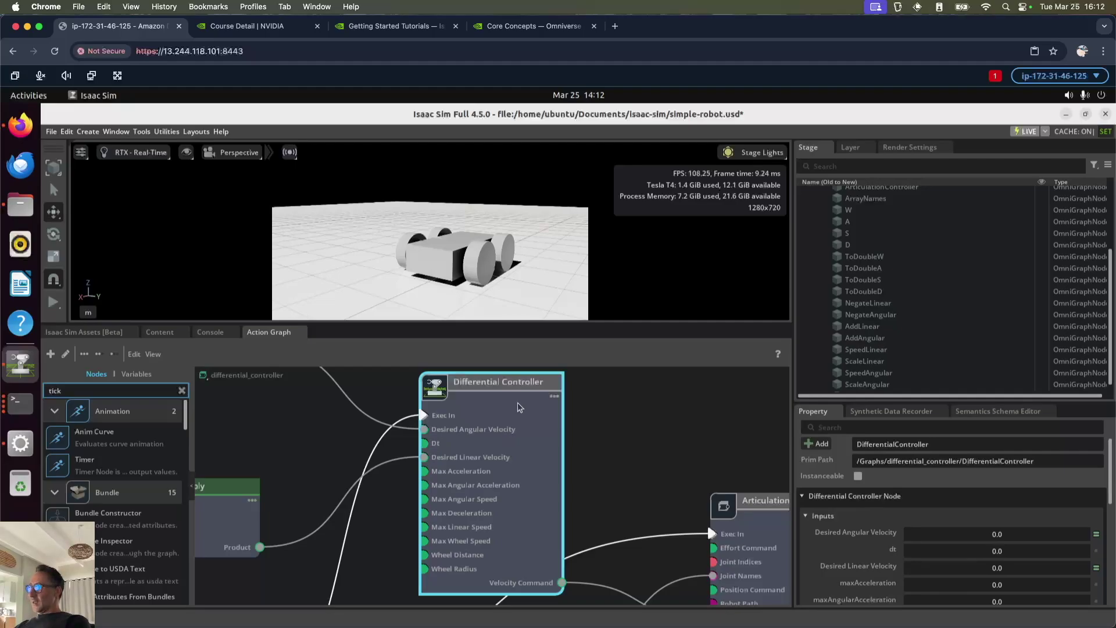
key("f")
Trace the A-key node through ToDoubleA, AddAngular, ScaleAngular and SpeedAngular to the Differential Controller
left_click(312, 436)
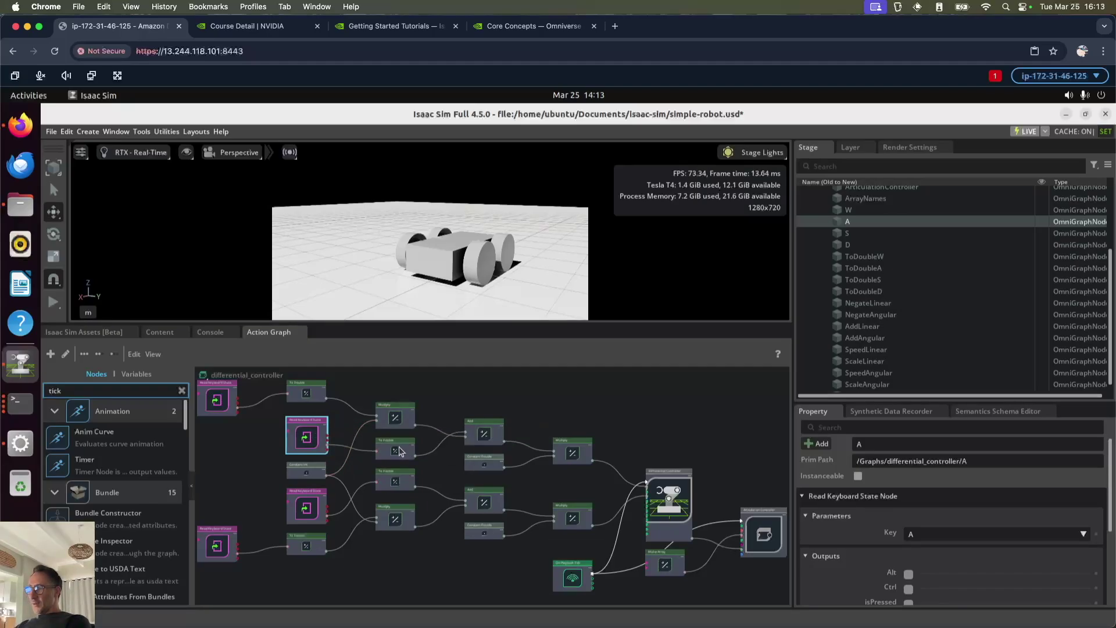
left_click(398, 451)
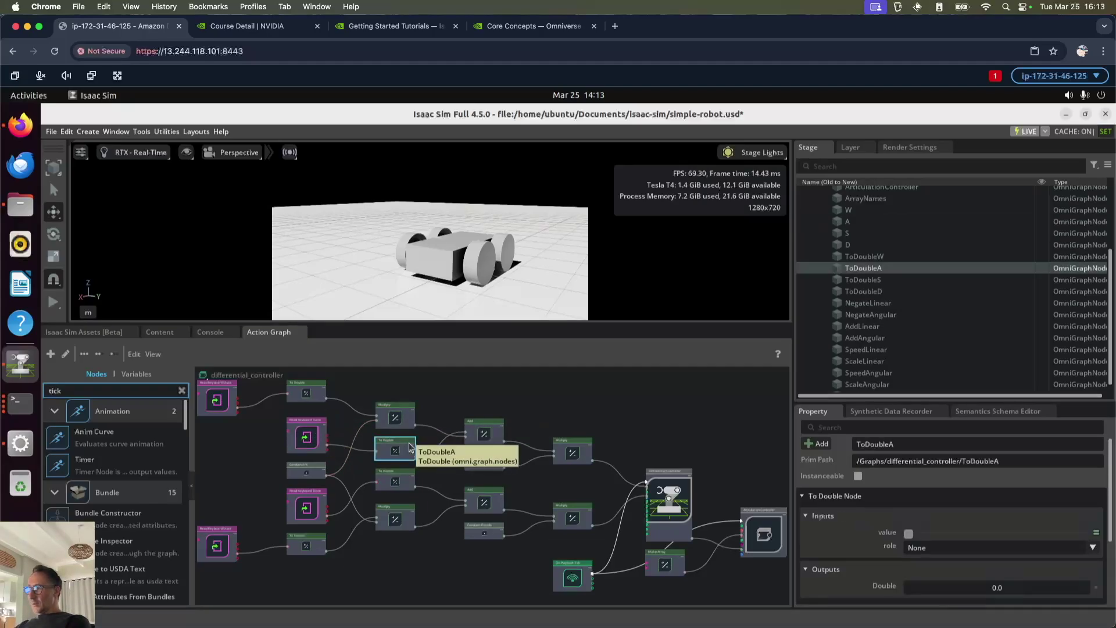
left_click(481, 425)
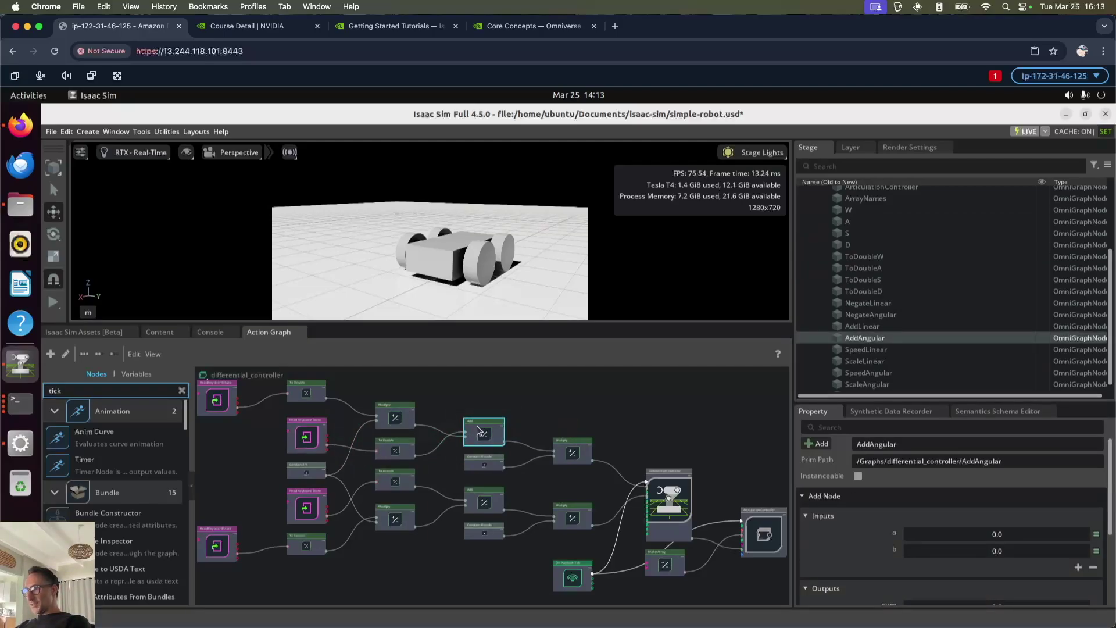
left_click(318, 441)
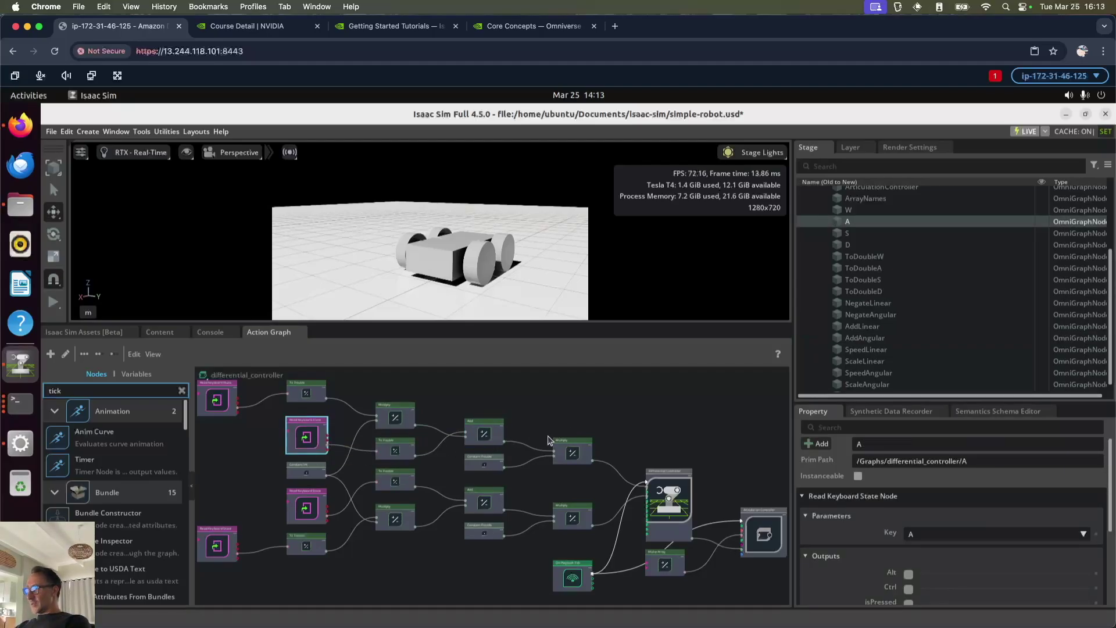
left_click(497, 465)
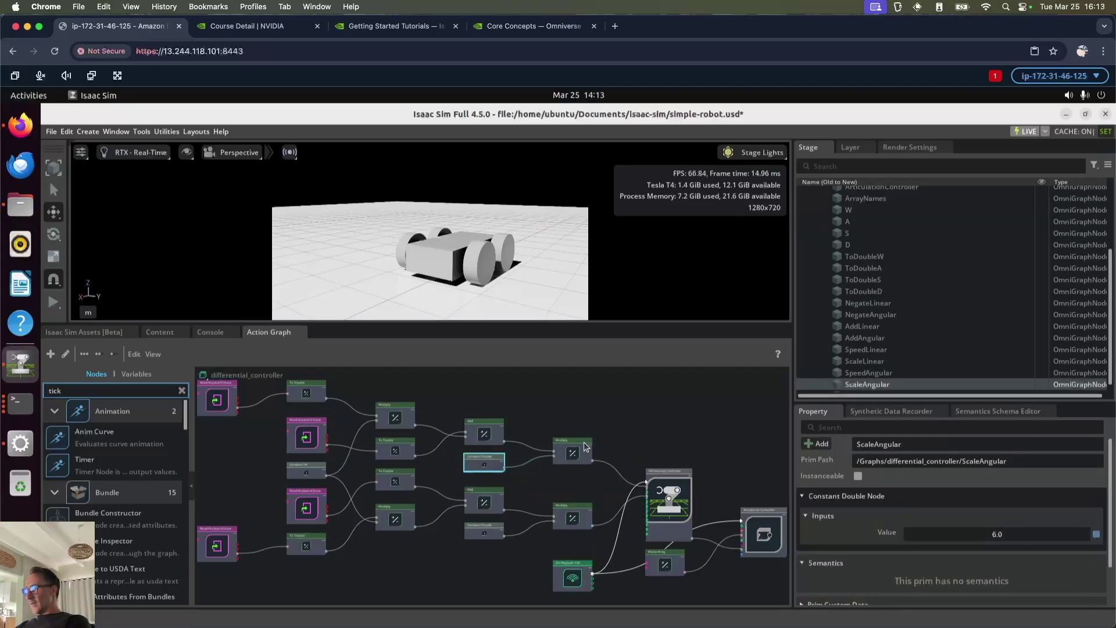
left_click(584, 448)
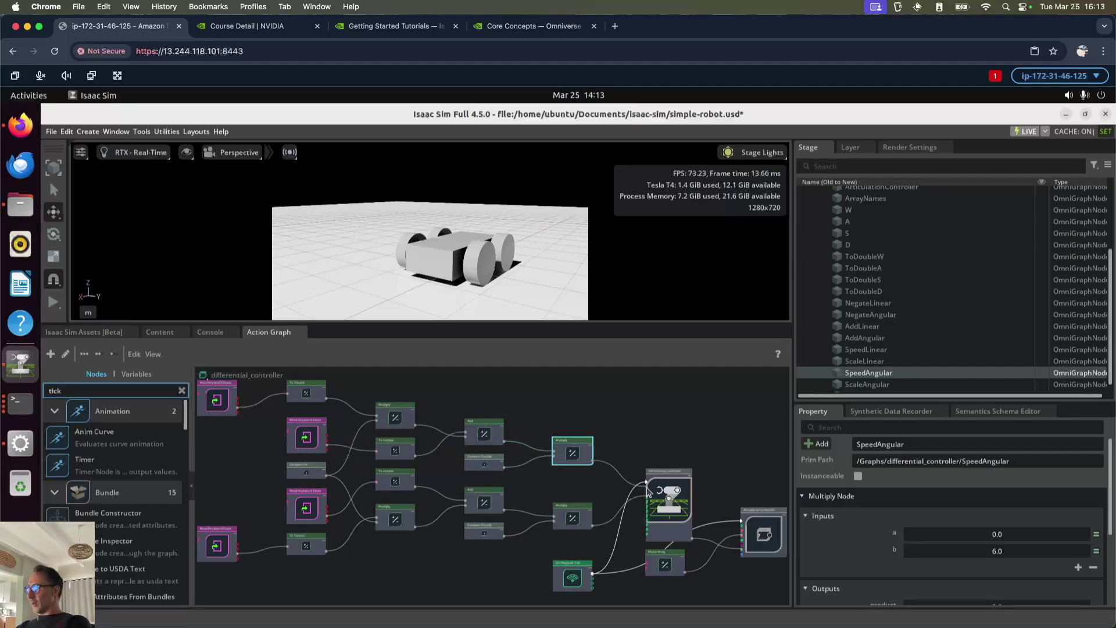
left_click(650, 491)
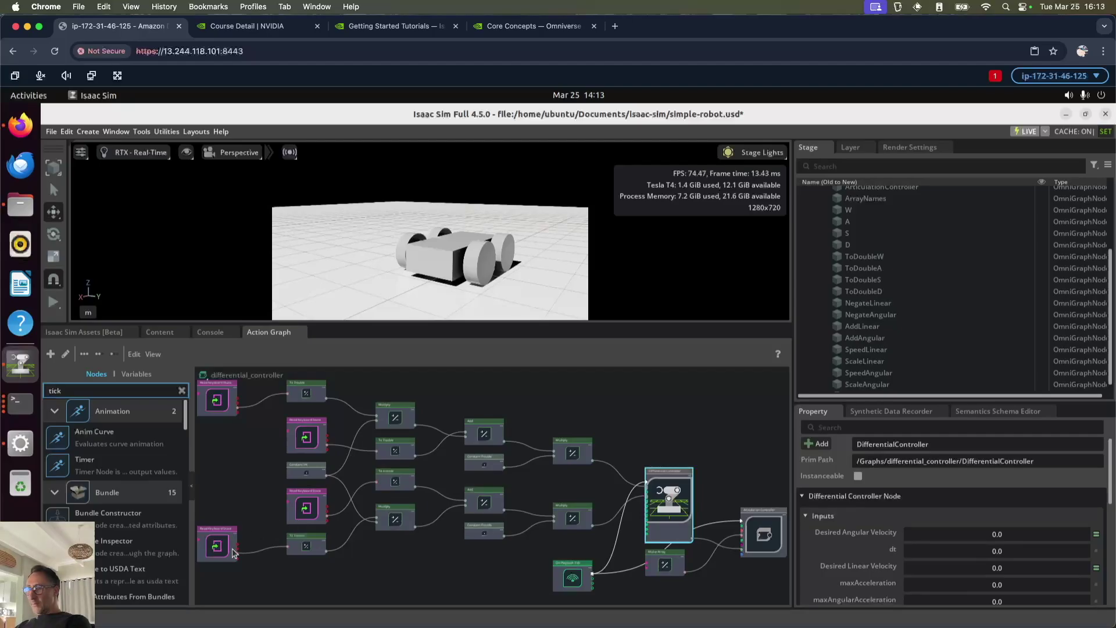
Review the W and S keyboard nodes, the 5.0 ScaleLinear constant, and DifferentialController velocity inputs
left_click(319, 503)
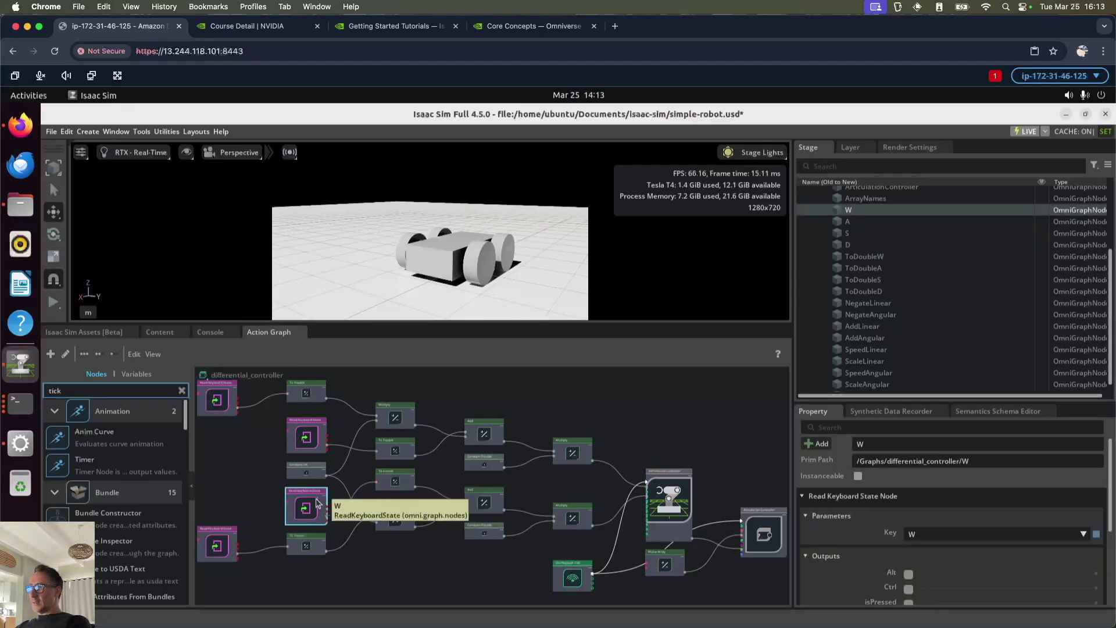
left_click(215, 541)
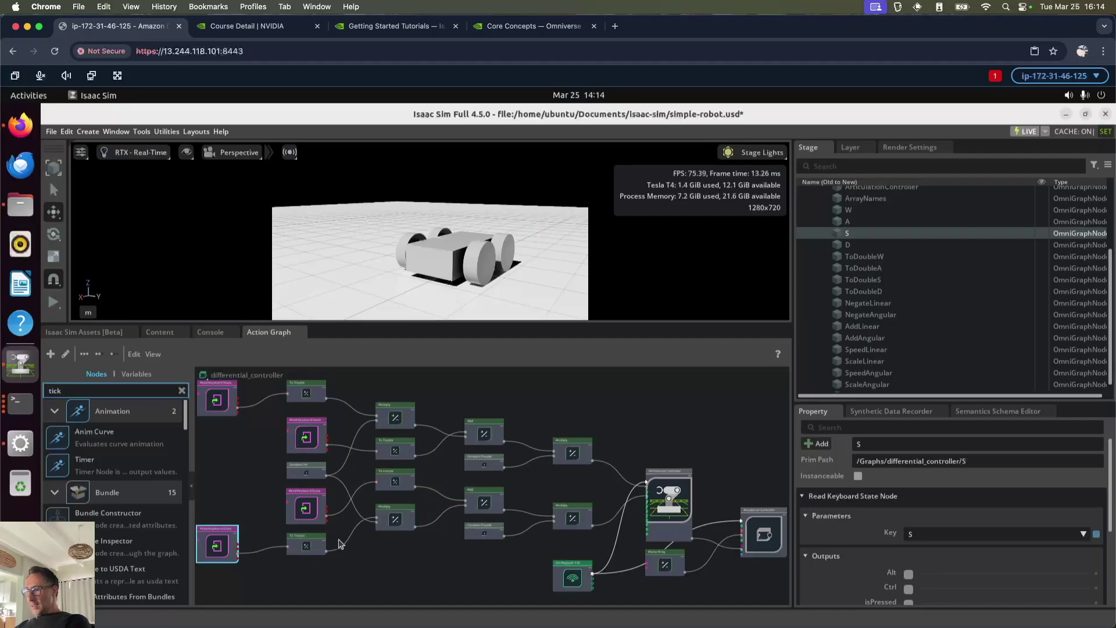
left_click(484, 530)
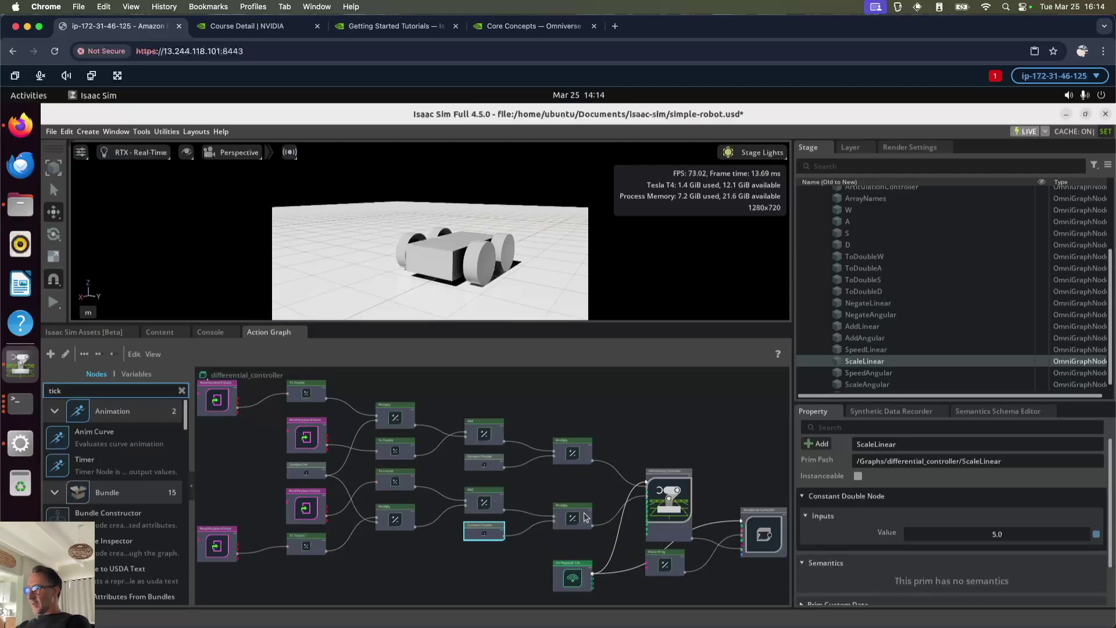
left_click(652, 480)
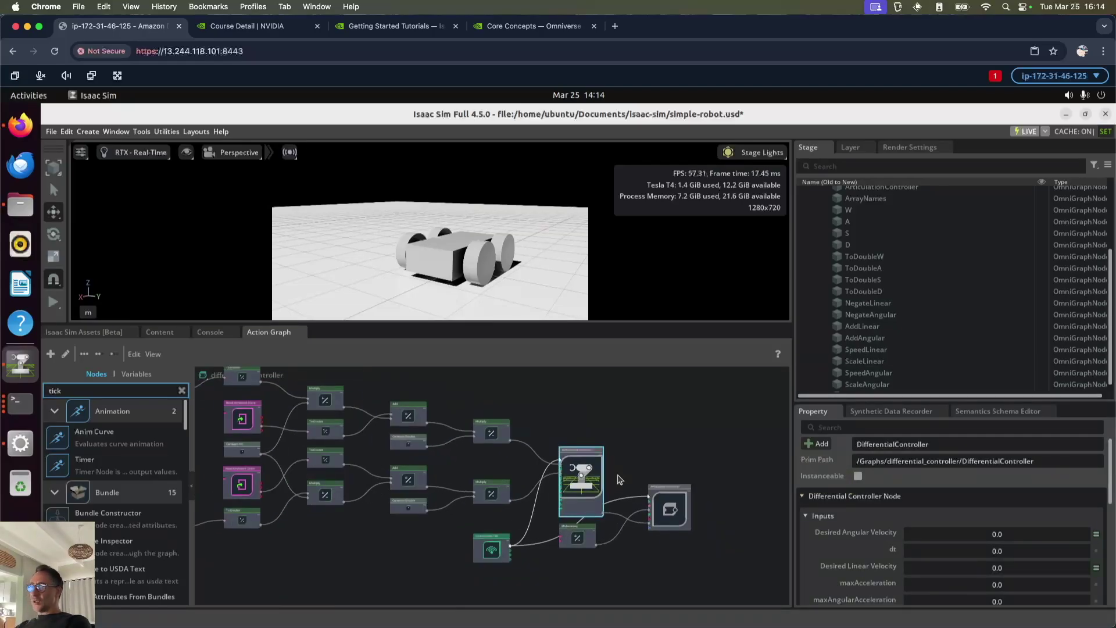
Start the simulation and drive the robot forward with the W key
left_click(54, 301)
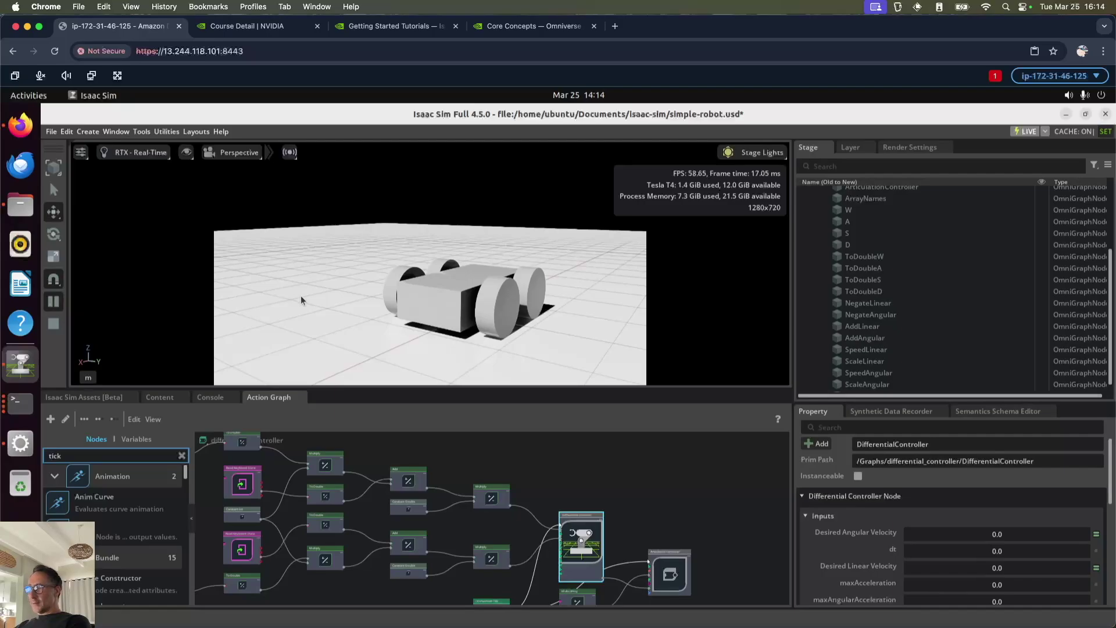
key("s")
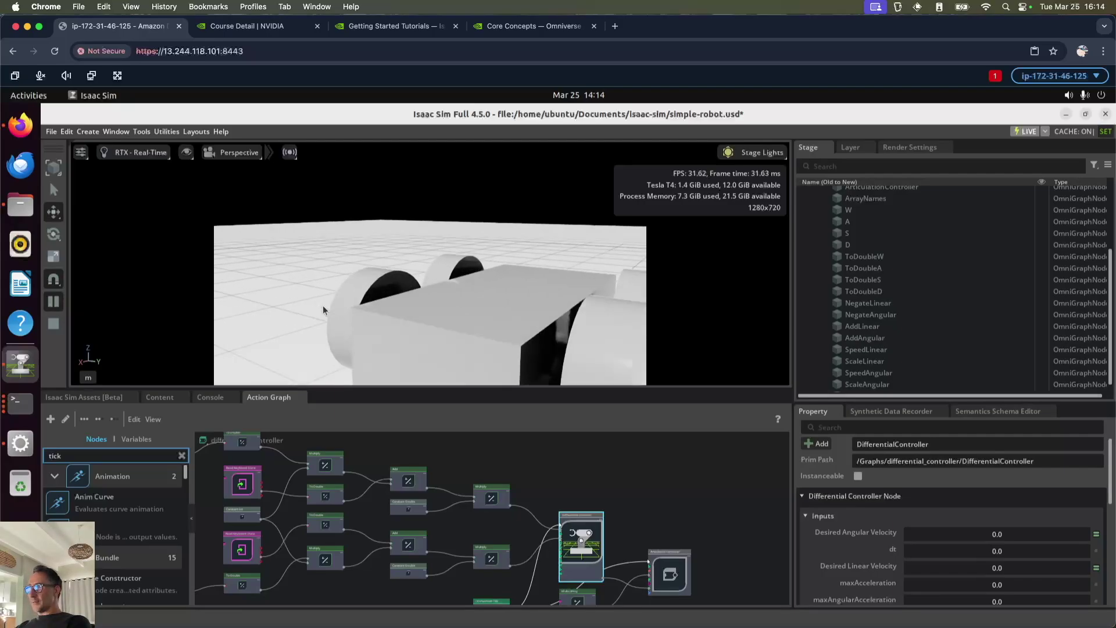
key("w")
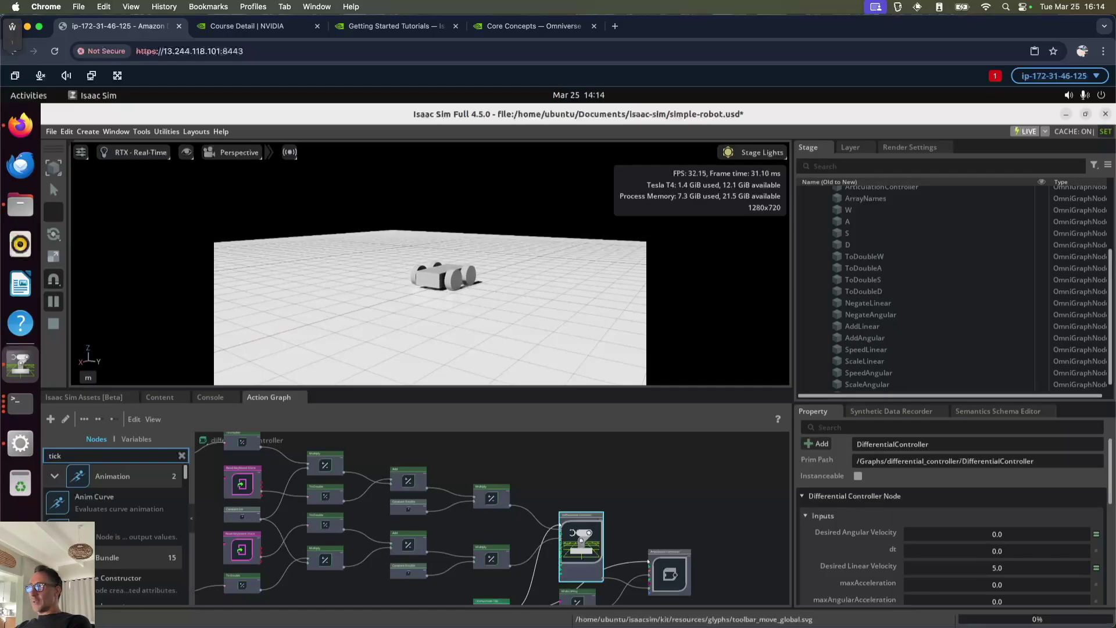
key("w")
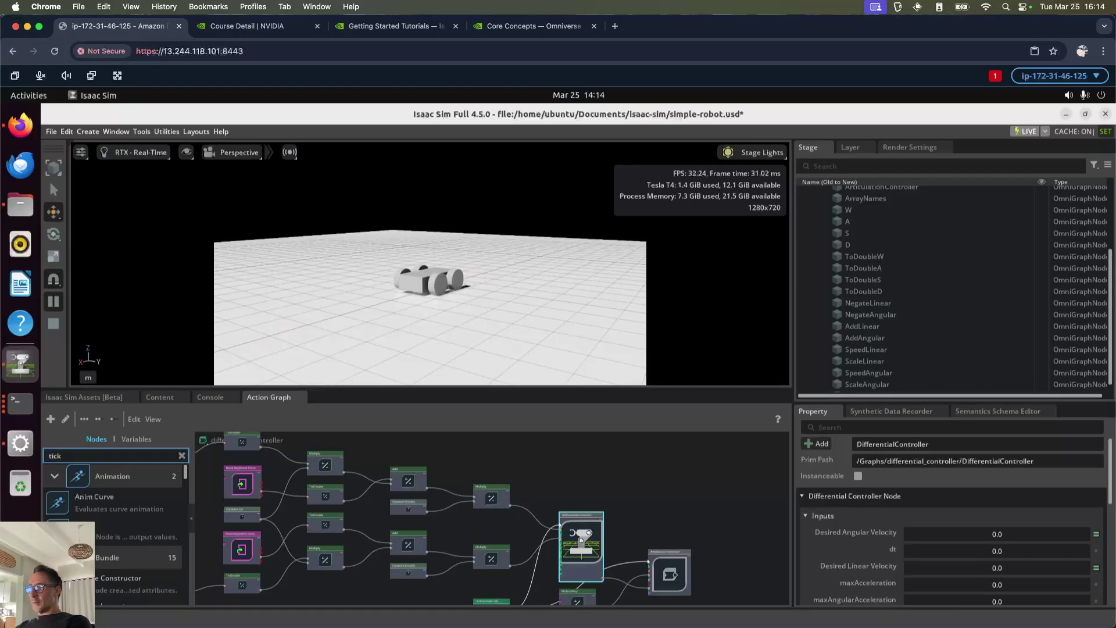
key("w")
Reverse the robot with S, then turn it left with A and right with D
key("s")
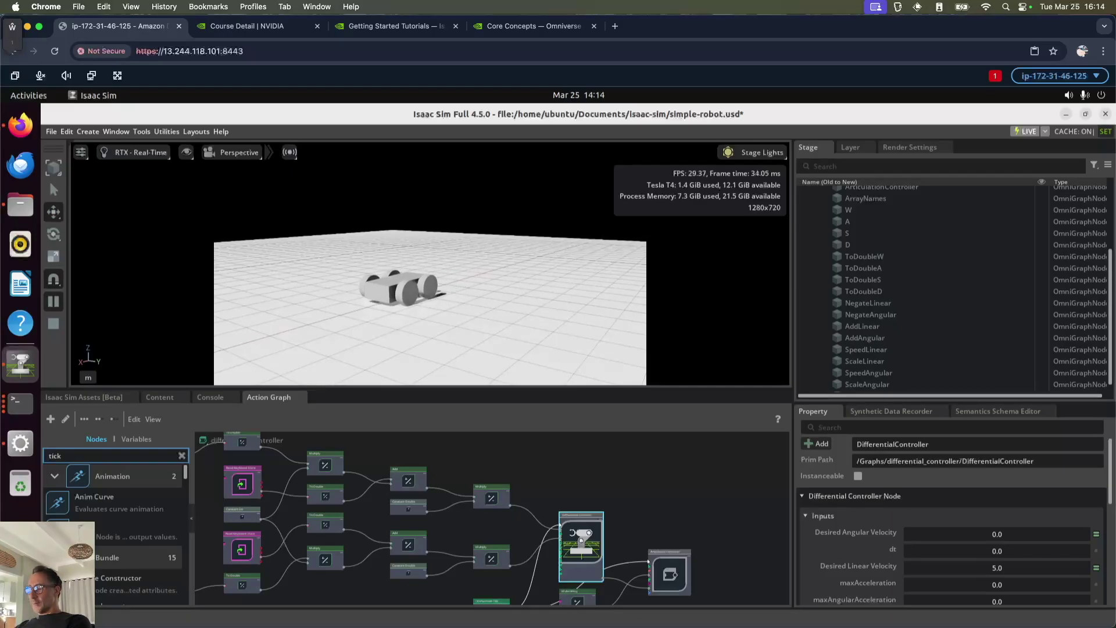
key("s")
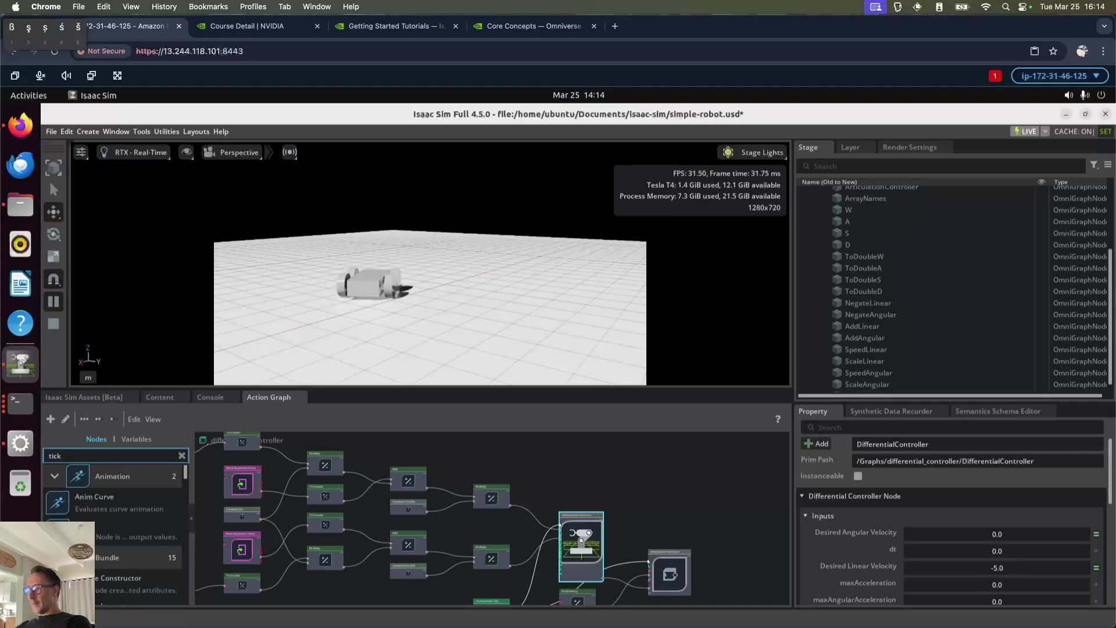
key("Escape")
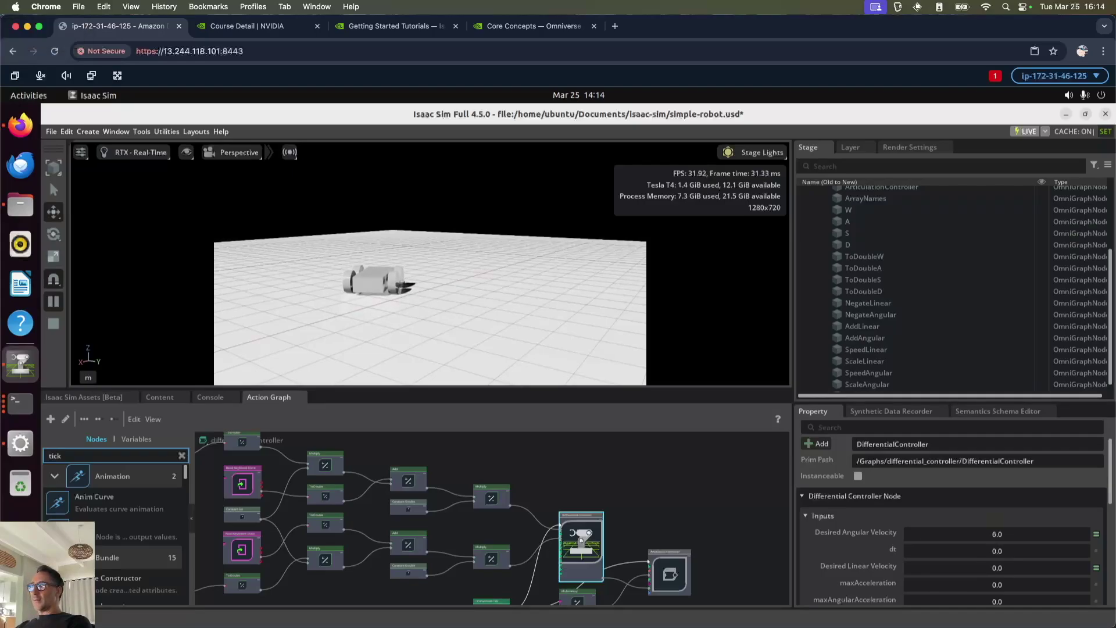
key("a")
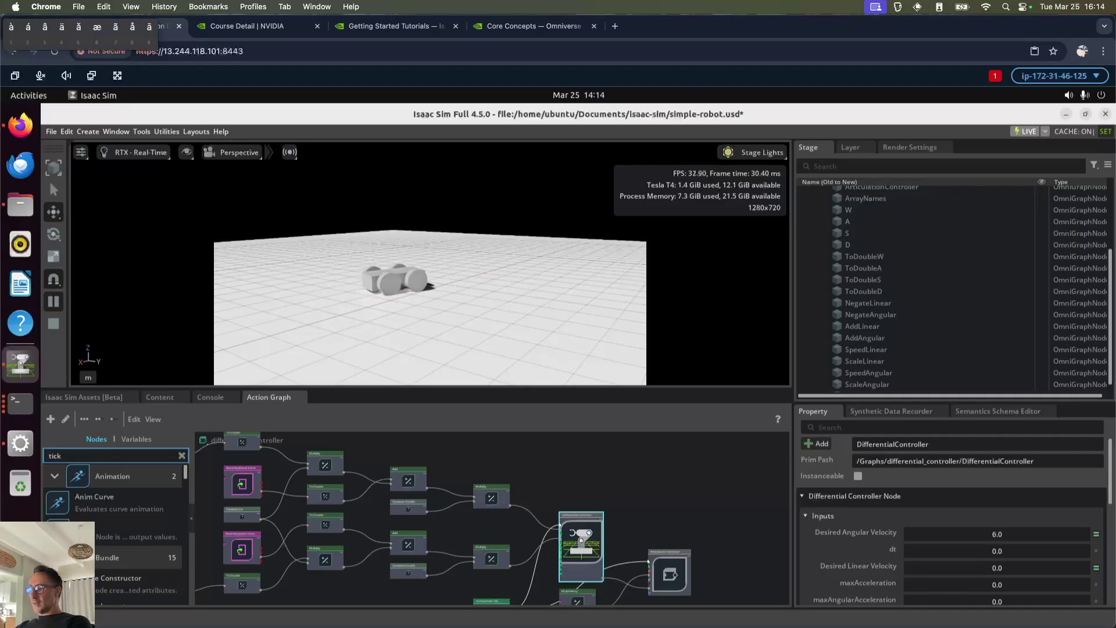
key("d")
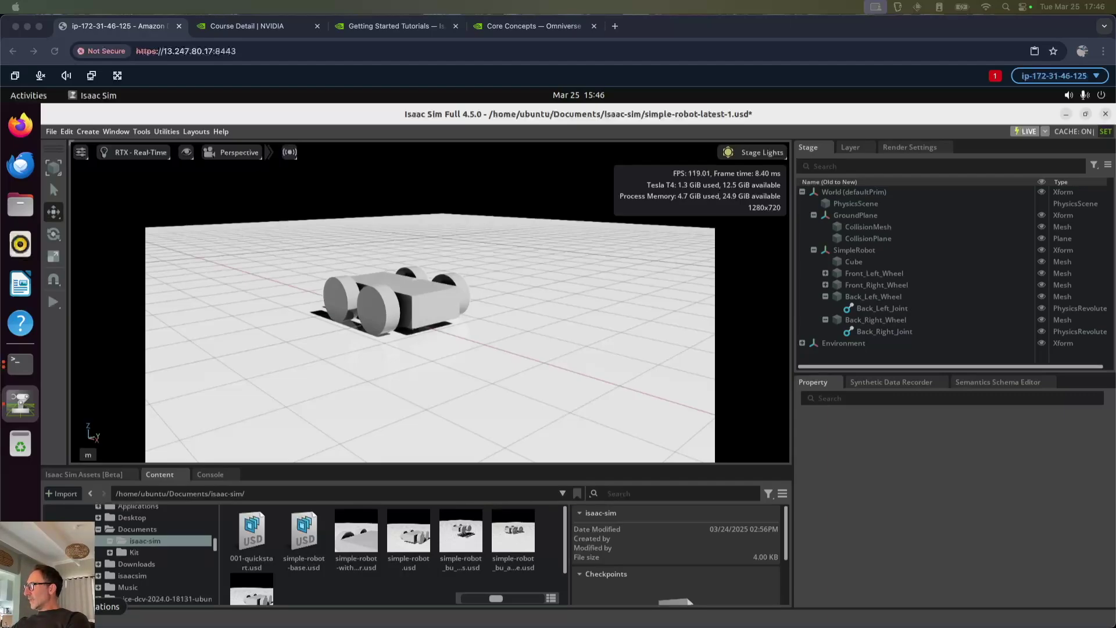
Bring up the simple-robot-latest-1.usd session and call up SimpleRobot's context actions
left_click(828, 484)
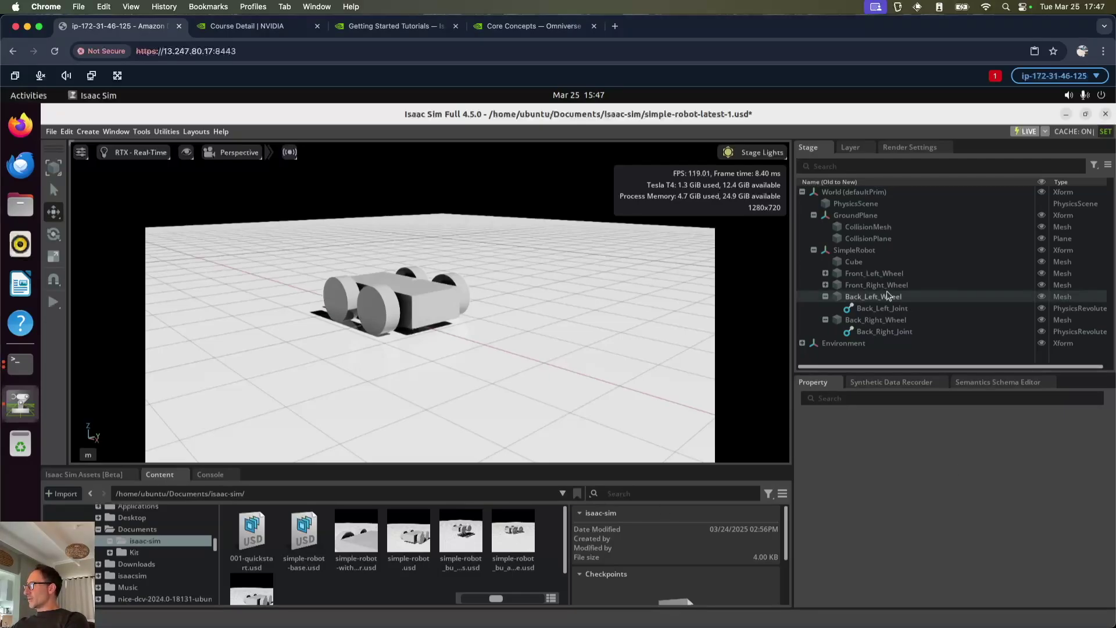
right_click(868, 252)
Create an Xform under SimpleRobot and rename it Front_Sensor
mouse_move(927, 271)
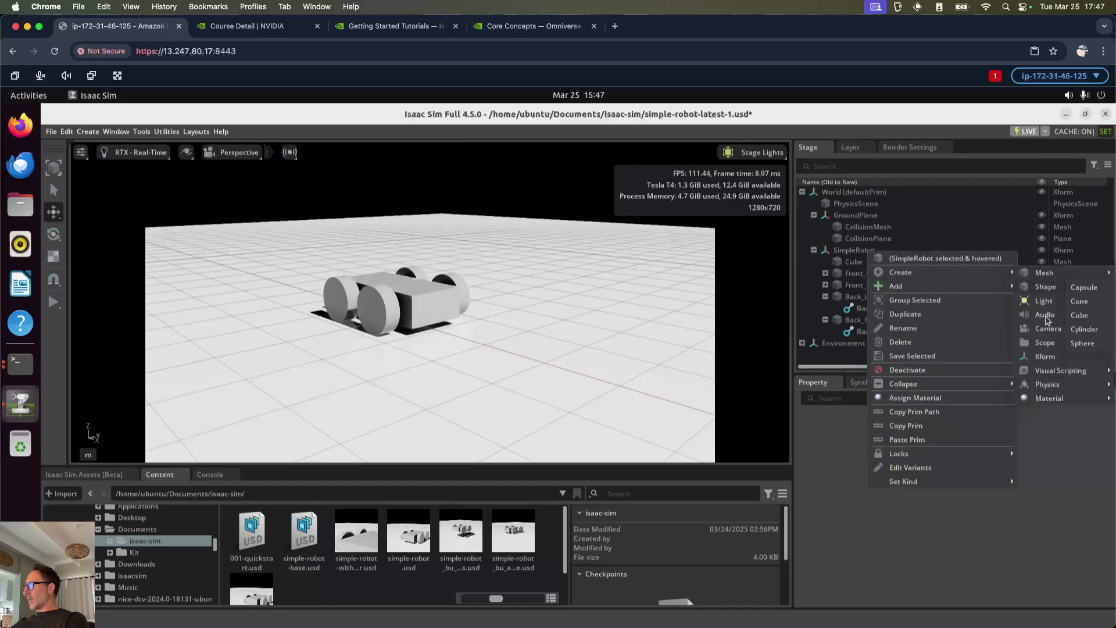
left_click(1047, 354)
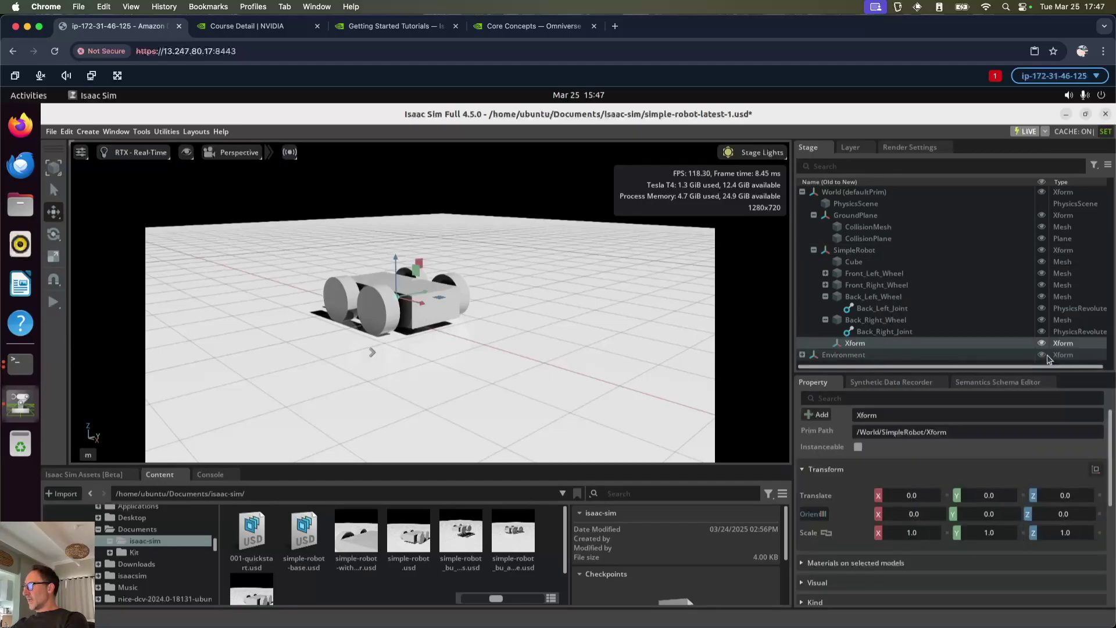
right_click(855, 343)
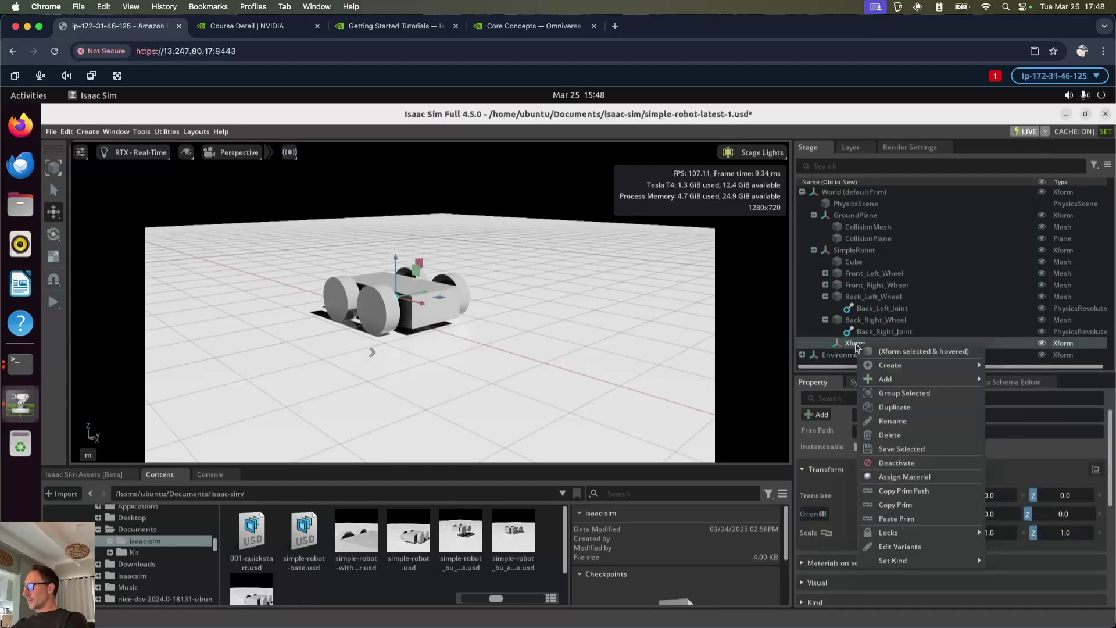
left_click(919, 425)
type("F")
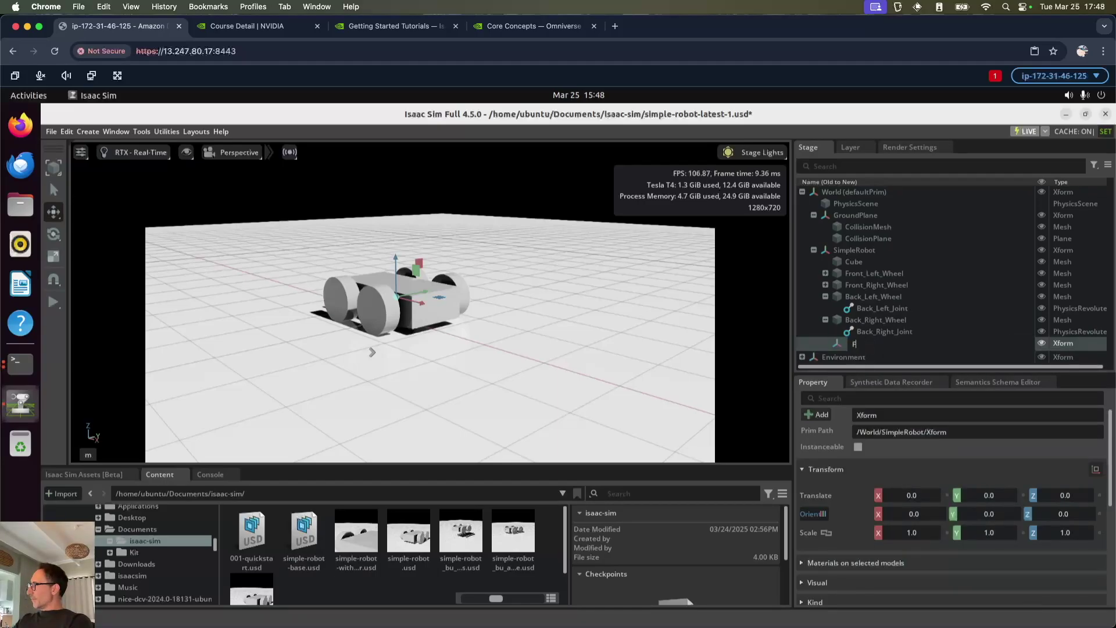
type("ront_Sensor")
key("Return")
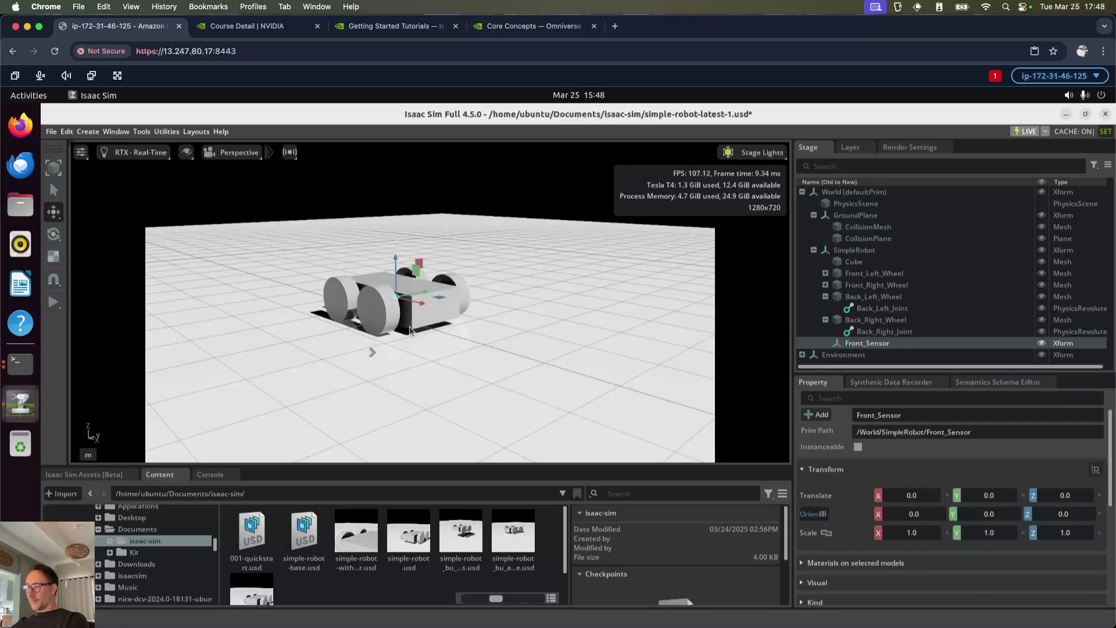
Move Front_Sensor to the robot's front, at 0.86879, -0.09572, 0.29621
scroll(410, 329, "up", 4)
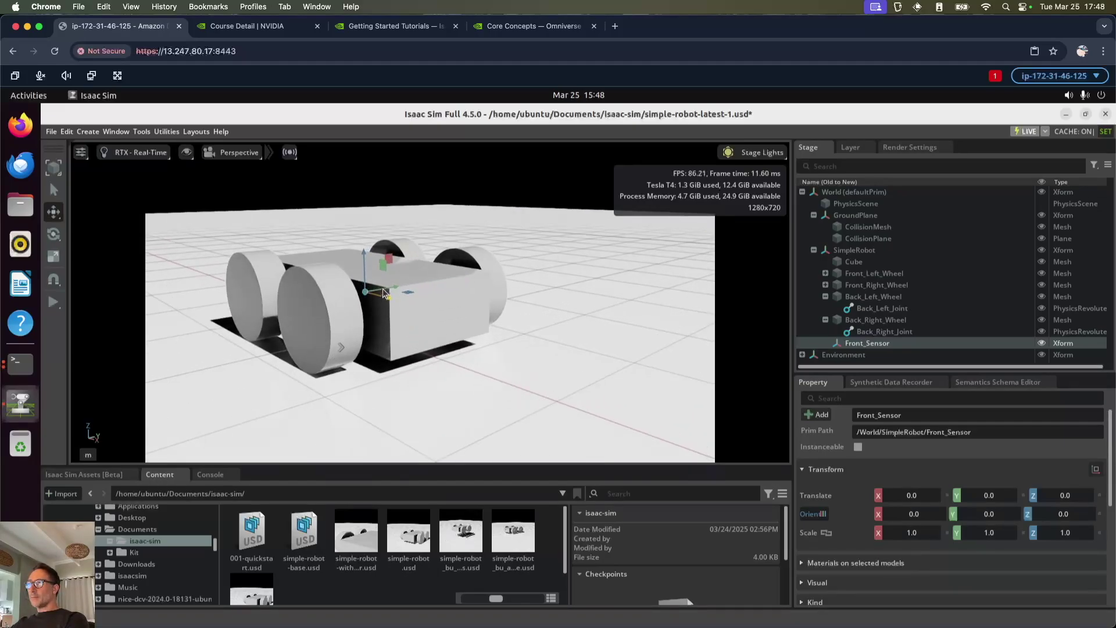
left_click_drag(382, 289, 456, 280)
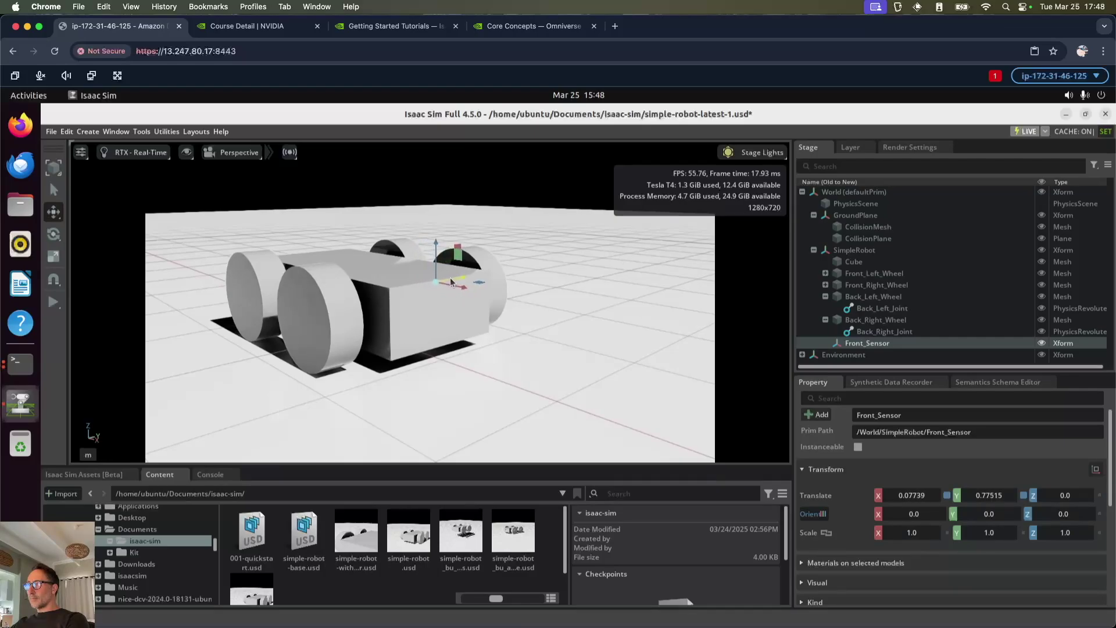
left_click_drag(390, 336, 435, 338, "alt")
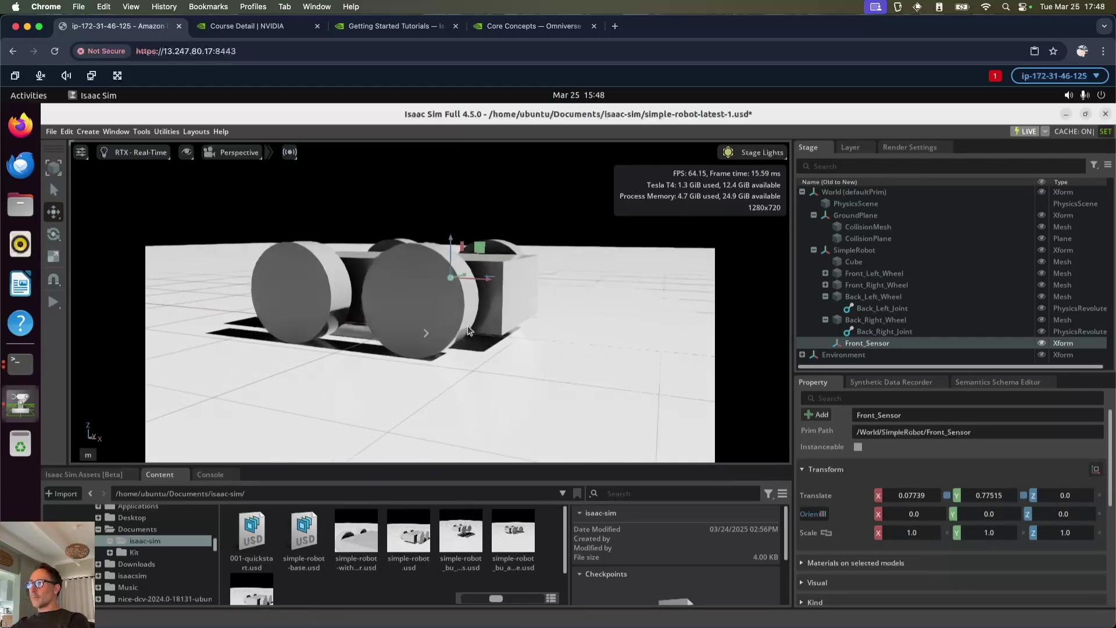
left_click_drag(468, 330, 483, 336, "alt")
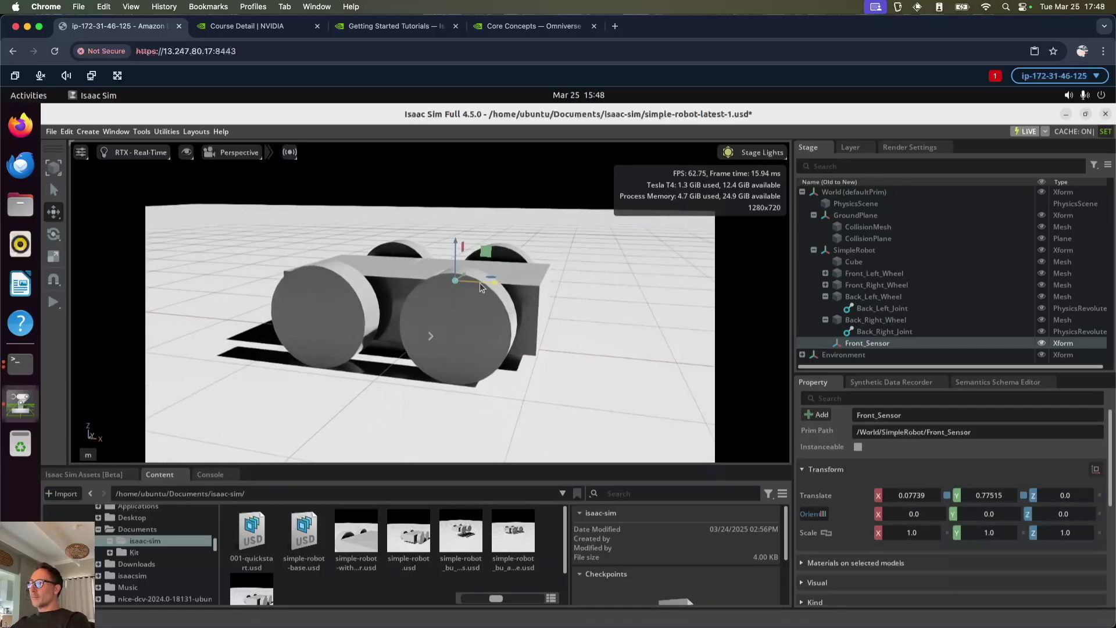
left_click_drag(480, 282, 557, 288)
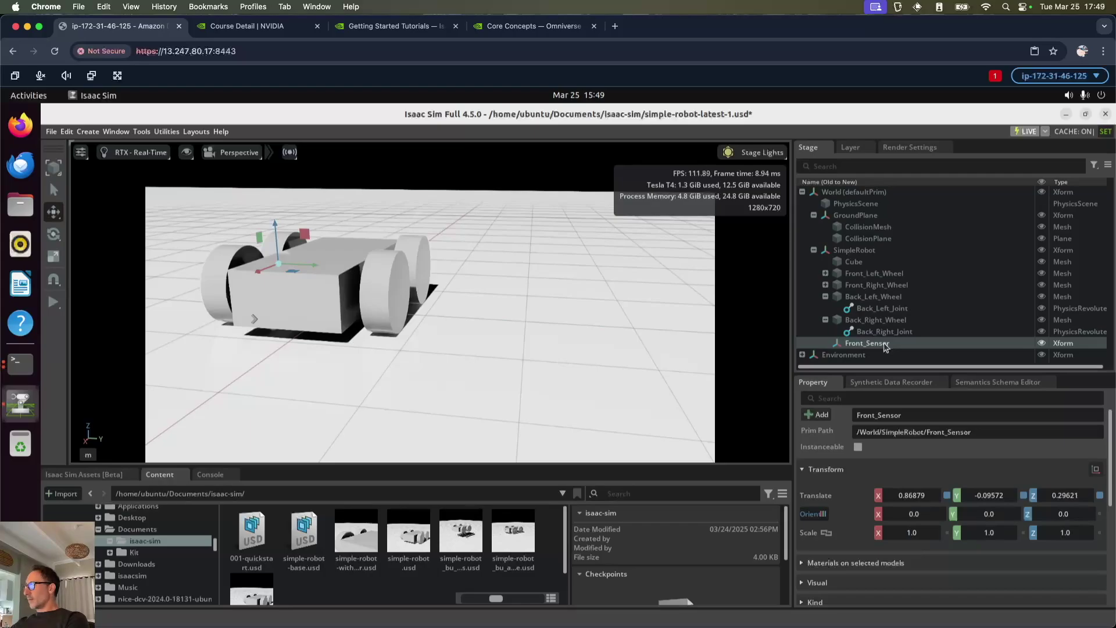
right_click(886, 347)
mouse_move(933, 378)
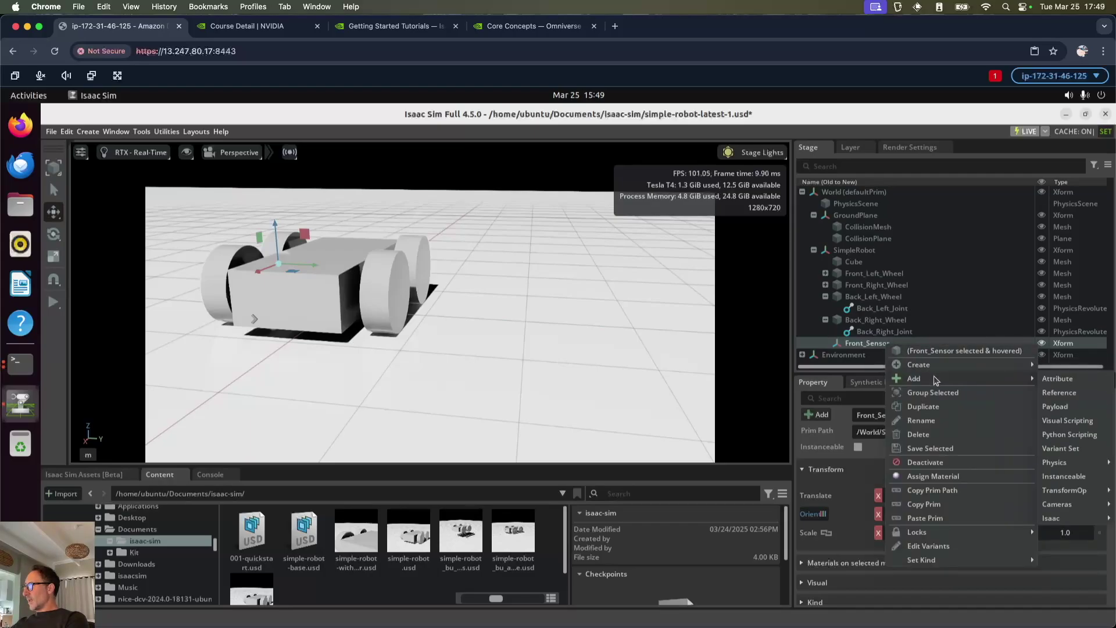
mouse_move(1073, 464)
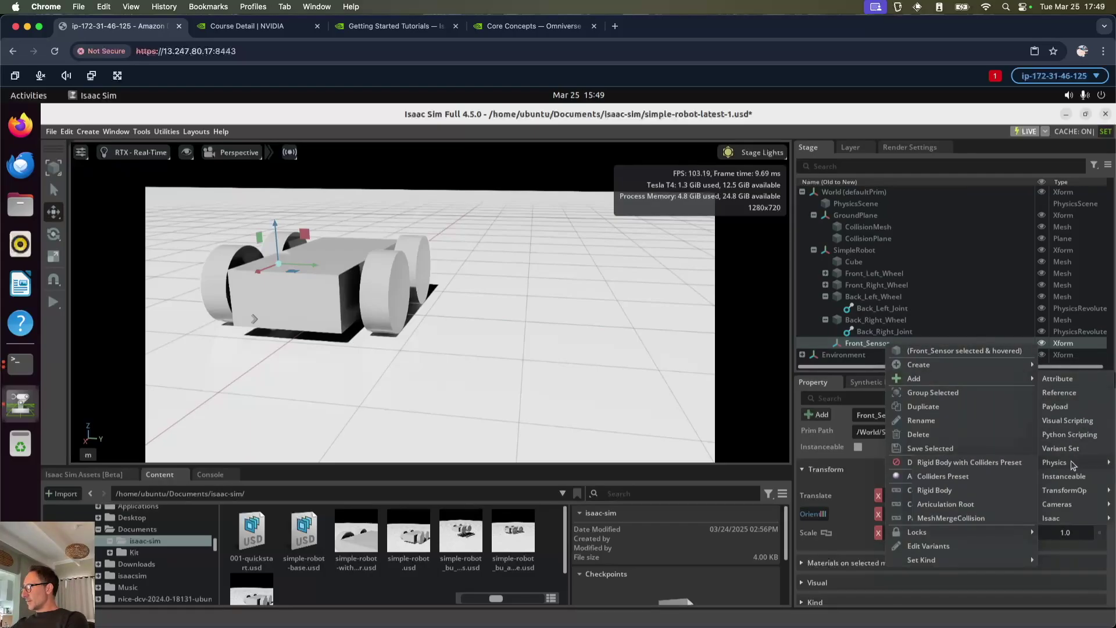
left_click(944, 493)
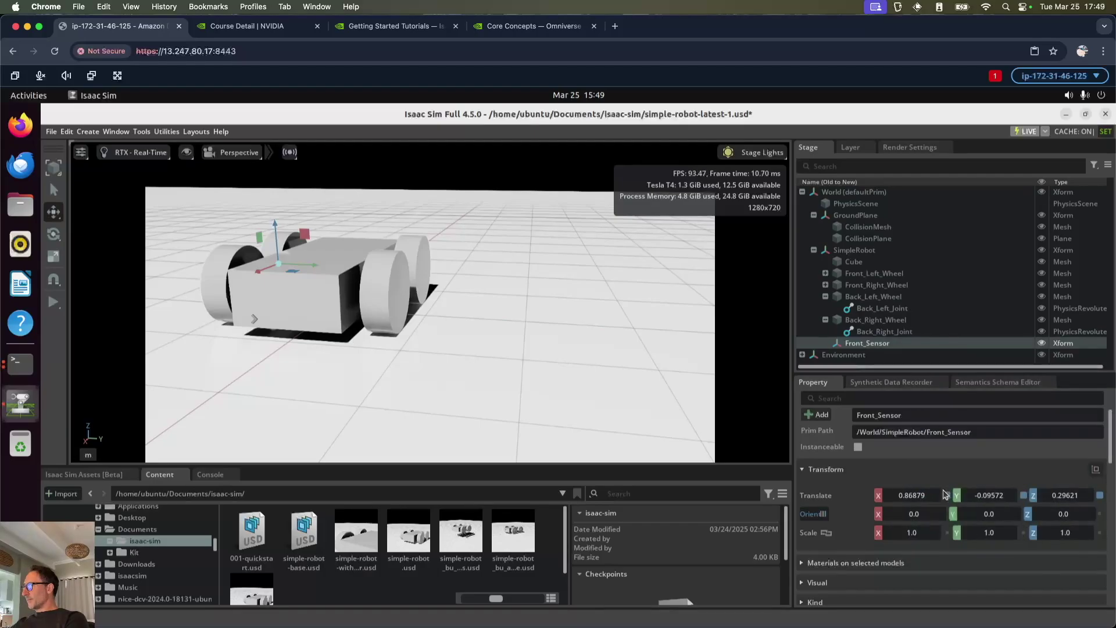
right_click(884, 345)
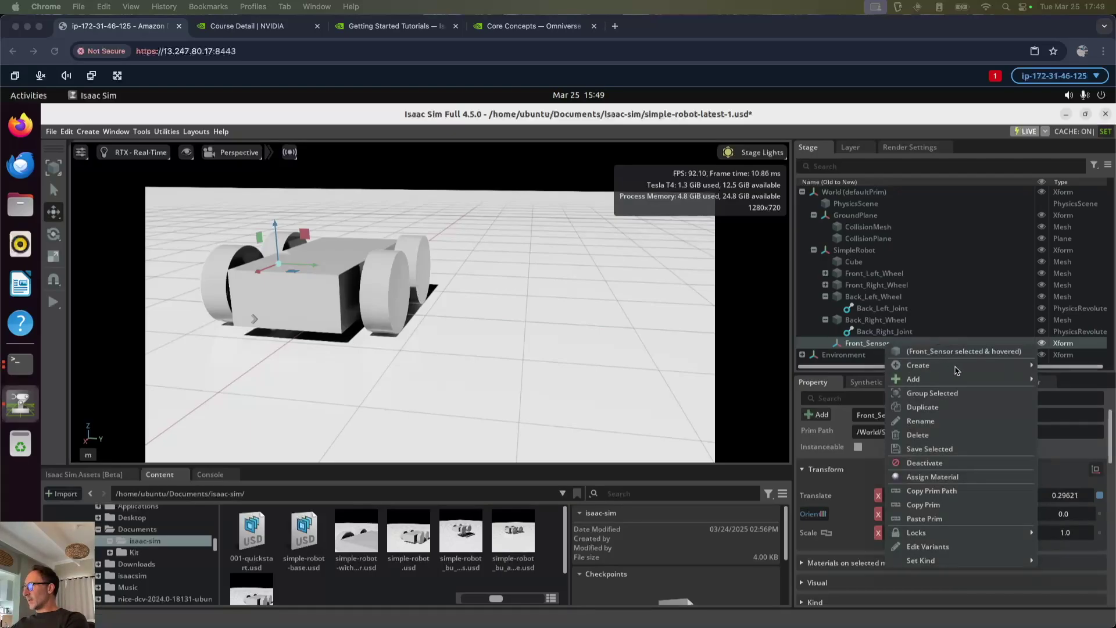
Add a Cube under Front_Sensor, scale it to 0.1, zero its Z offset and seat it on the body
mouse_move(958, 369)
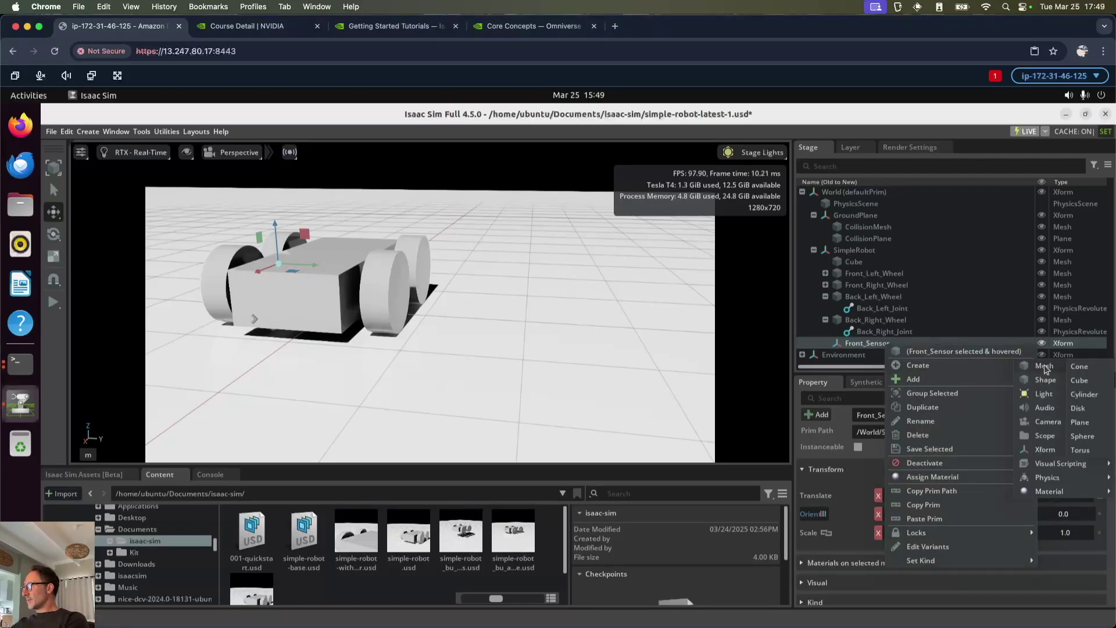
mouse_move(1046, 367)
left_click(1079, 382)
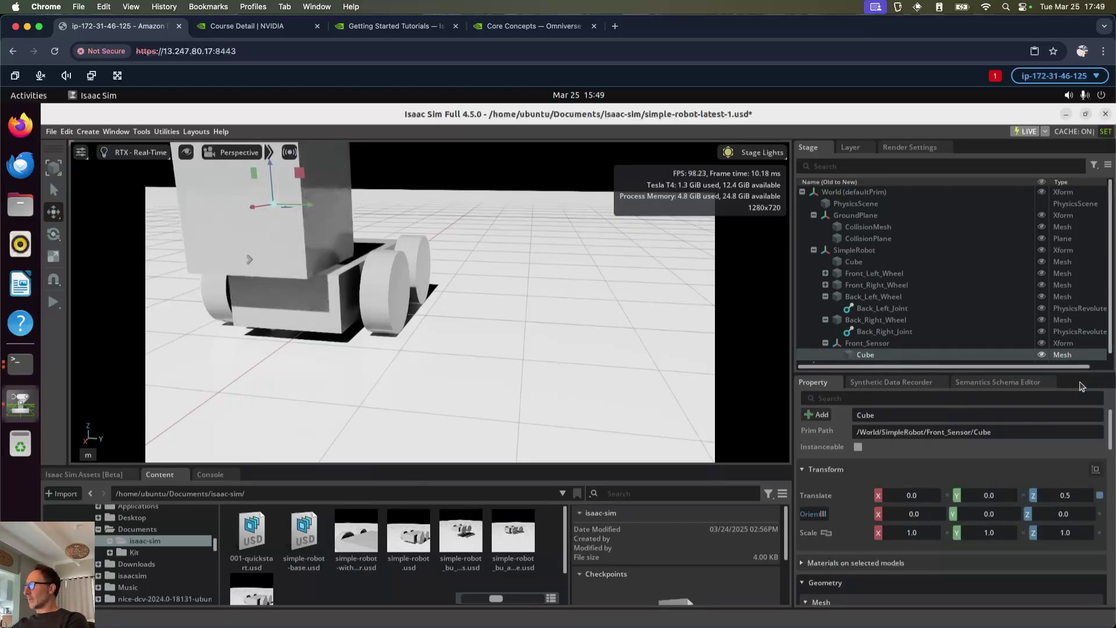
double_click(916, 532)
type("0.1")
key("Tab")
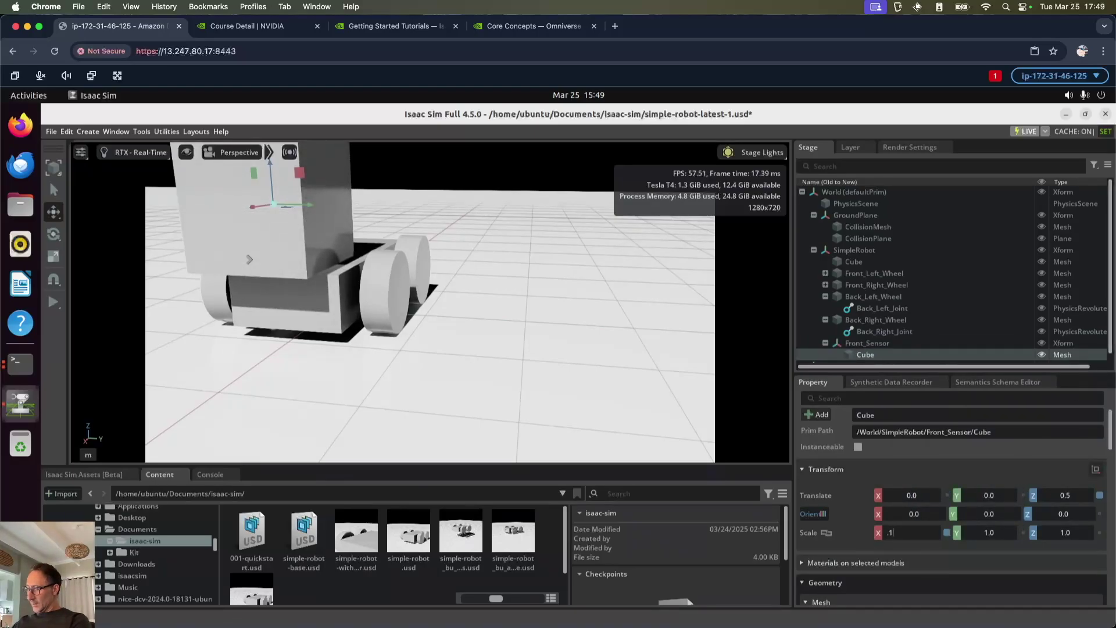
type("0.1")
key("Tab")
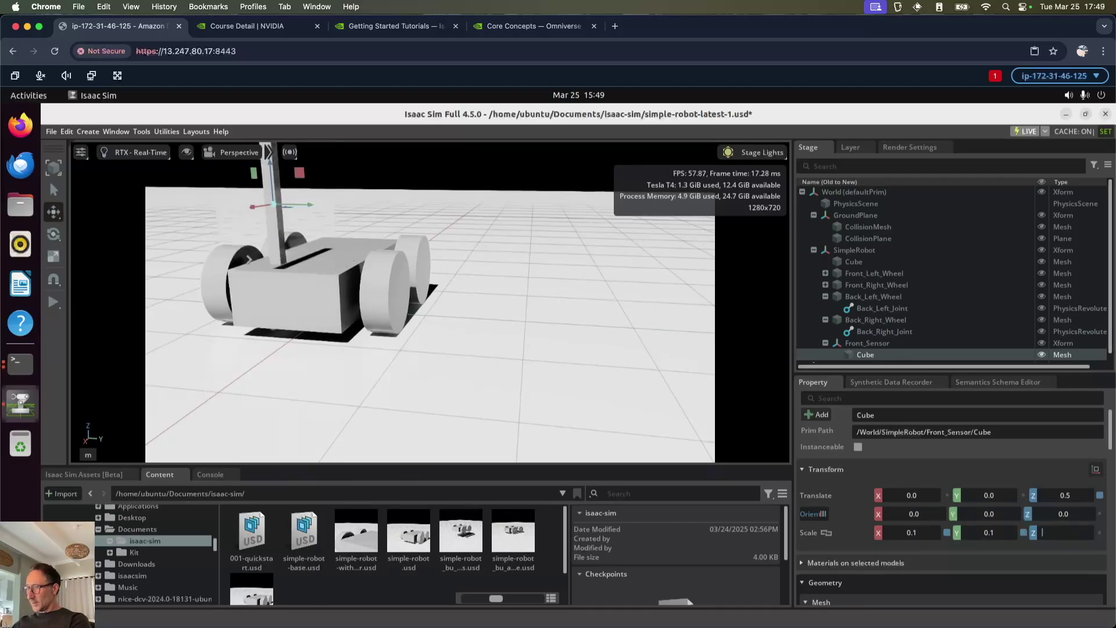
type("0.1")
key("Return")
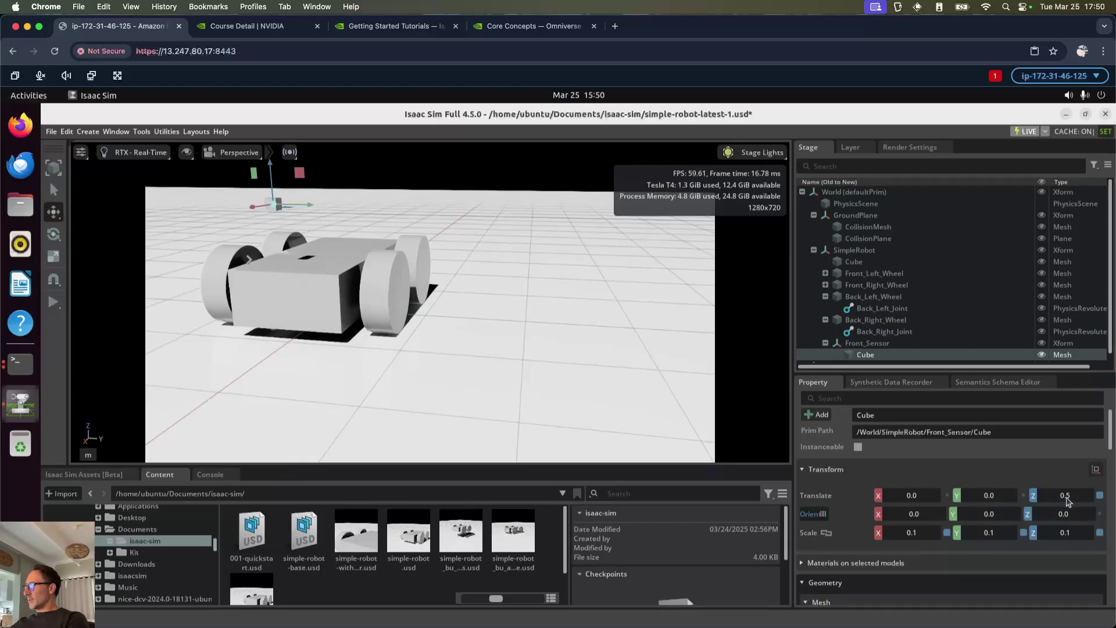
left_click(1100, 497)
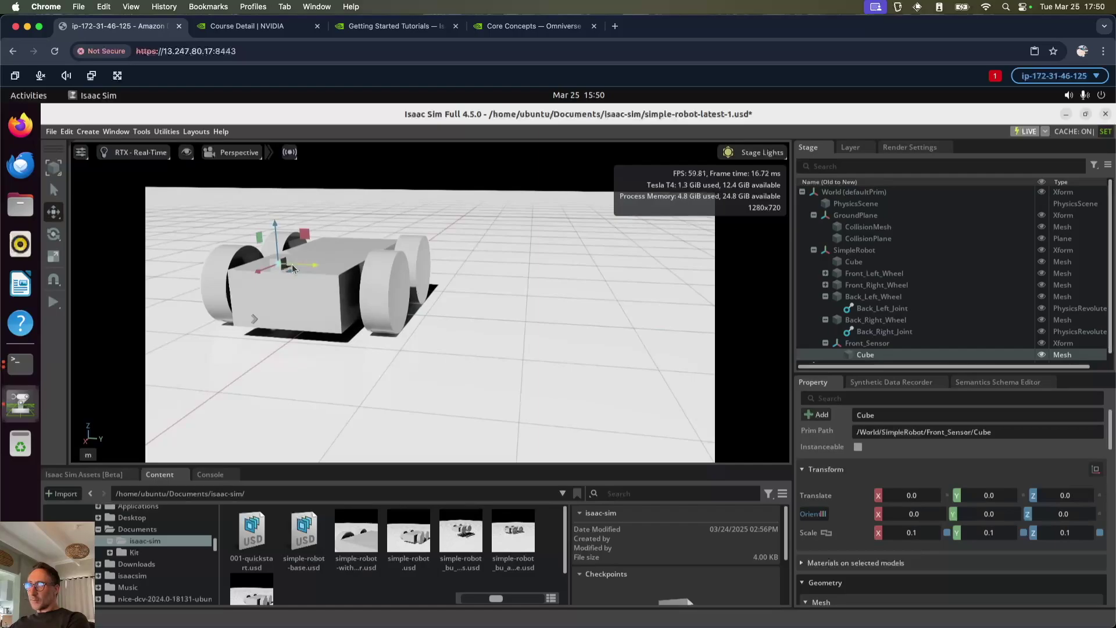
mouse_move(292, 271)
left_mouse_down()
mouse_move(317, 271)
mouse_move(304, 281)
left_mouse_up()
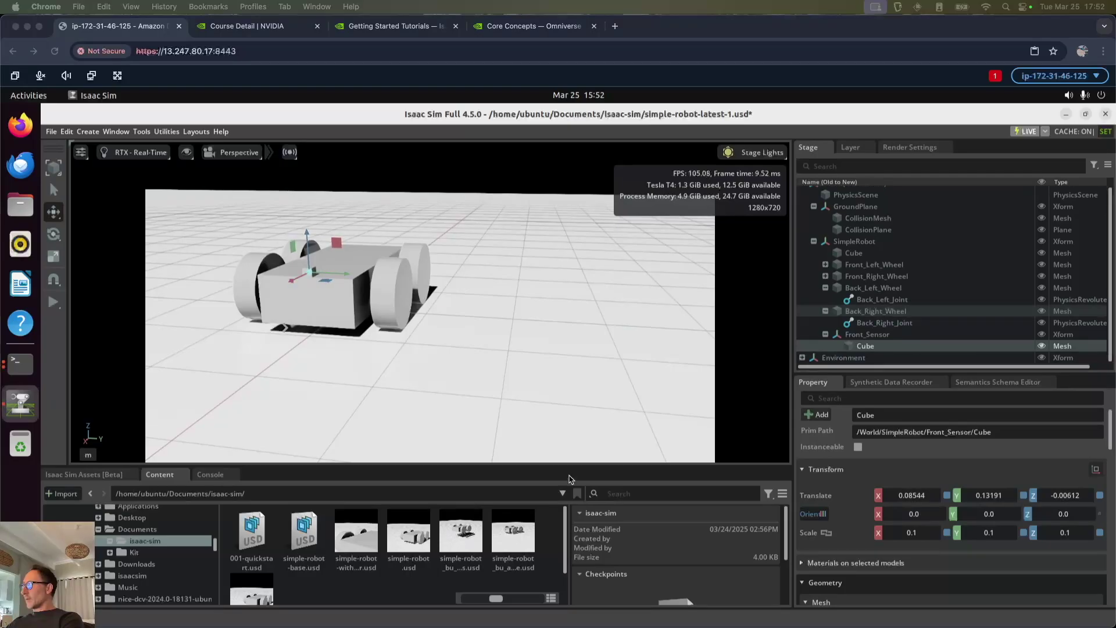
Rename the cube Sensor_Mount and apply the Colliders Preset to it
right_click(866, 347)
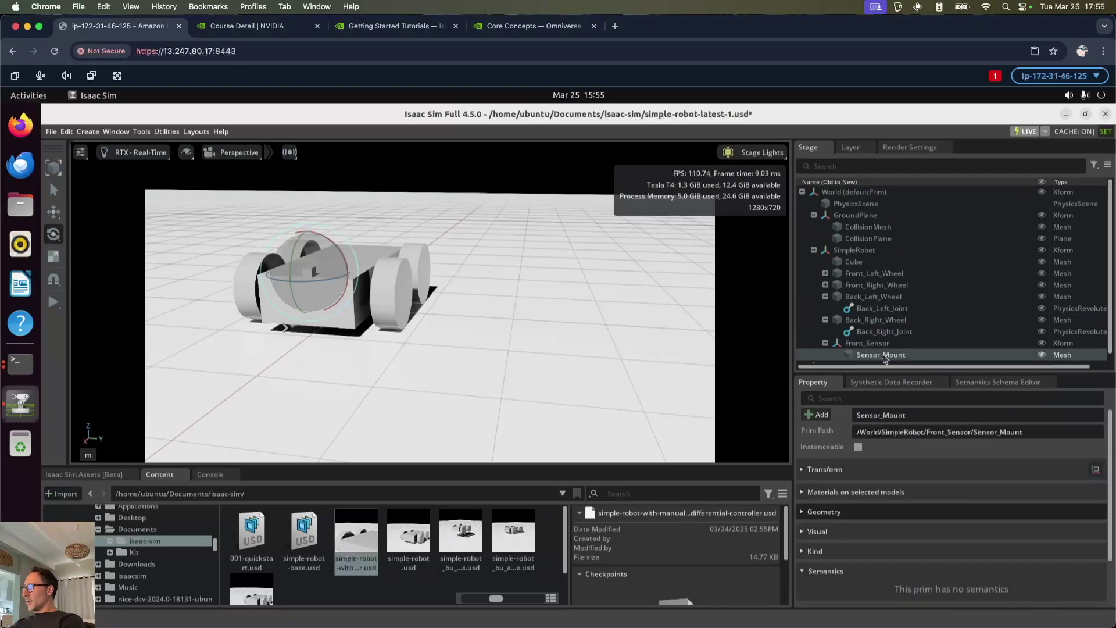
right_click(884, 357)
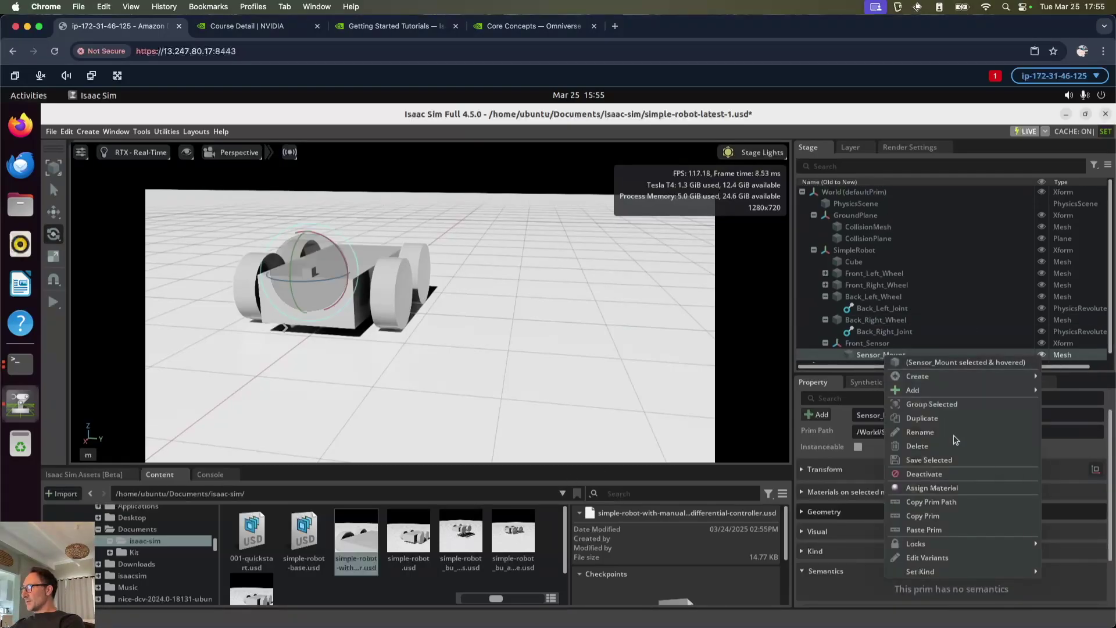
mouse_move(967, 389)
mouse_move(1047, 474)
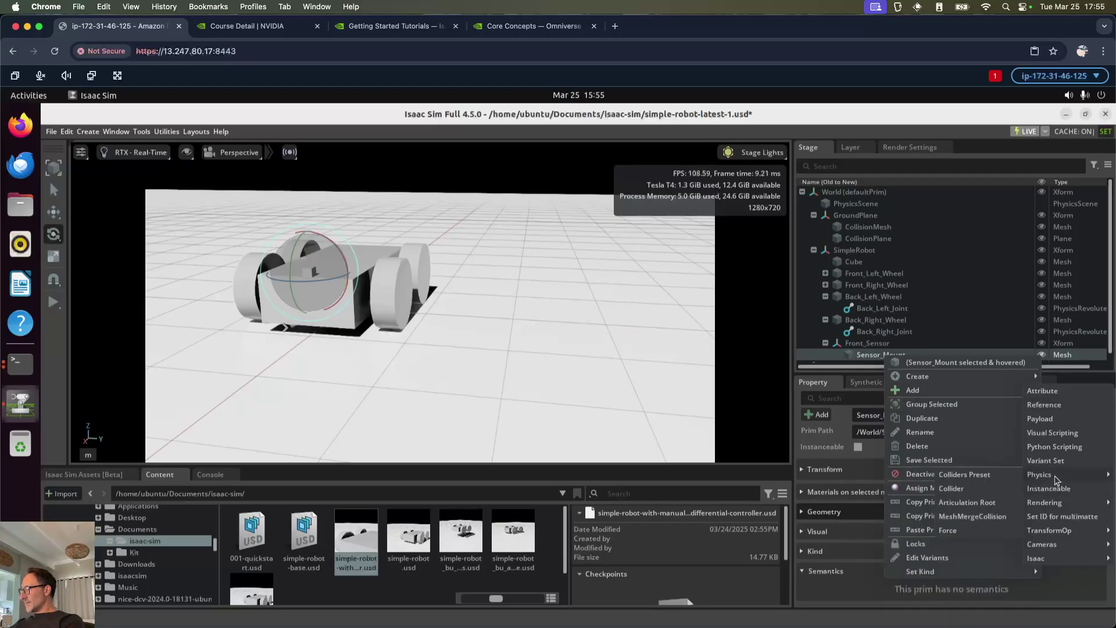
left_click(977, 478)
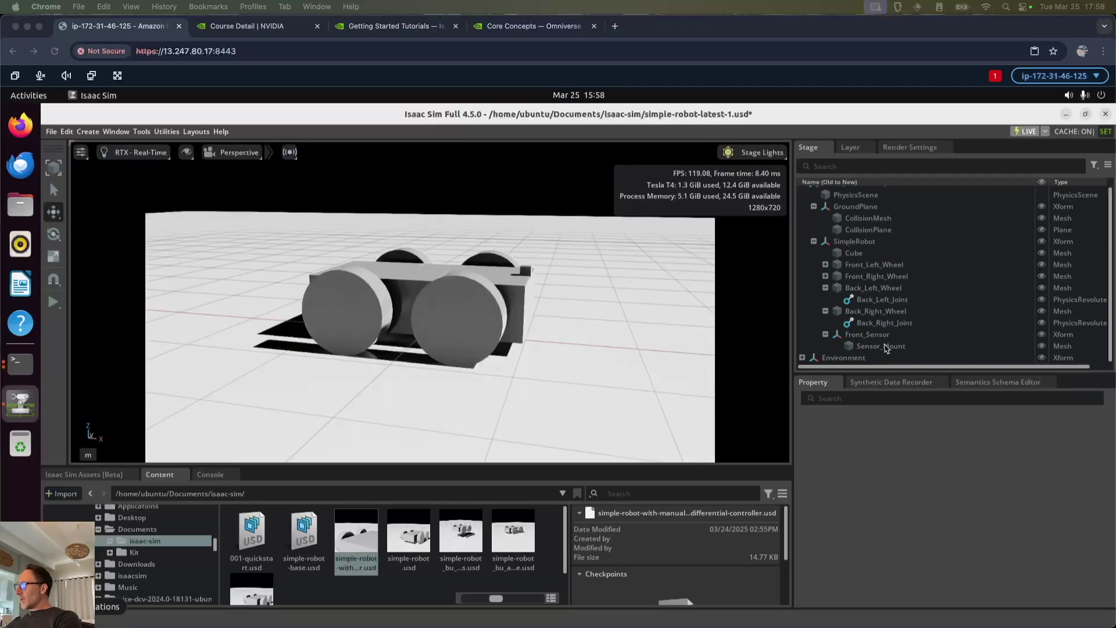
left_click(887, 351)
right_click(886, 349)
Create a Camera prim under Sensor_Mount
mouse_move(945, 377)
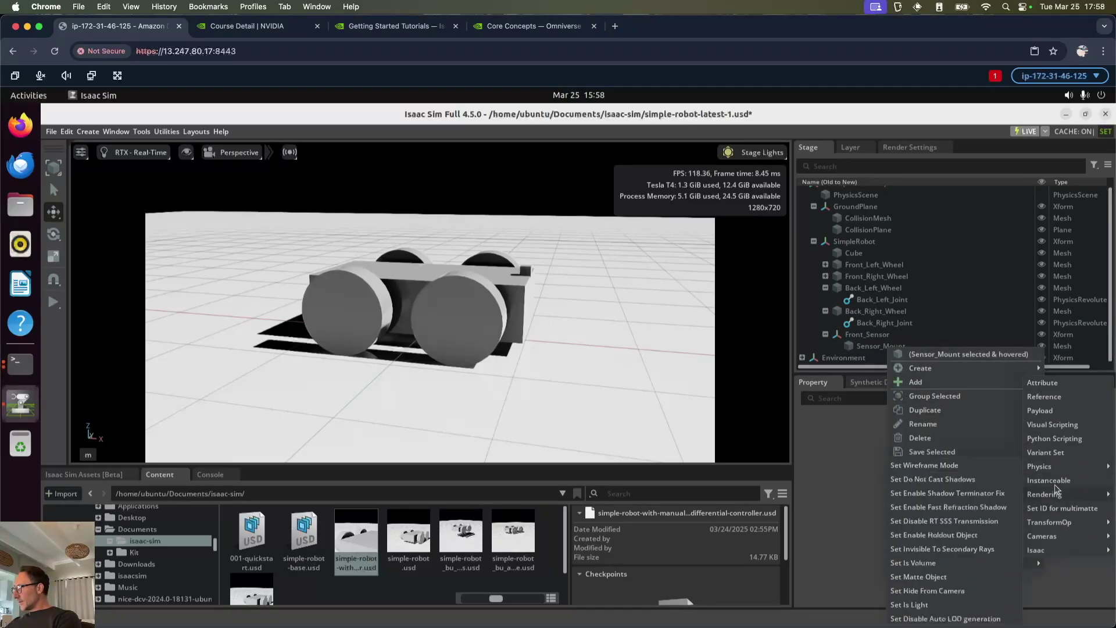
mouse_move(1053, 466)
mouse_move(987, 369)
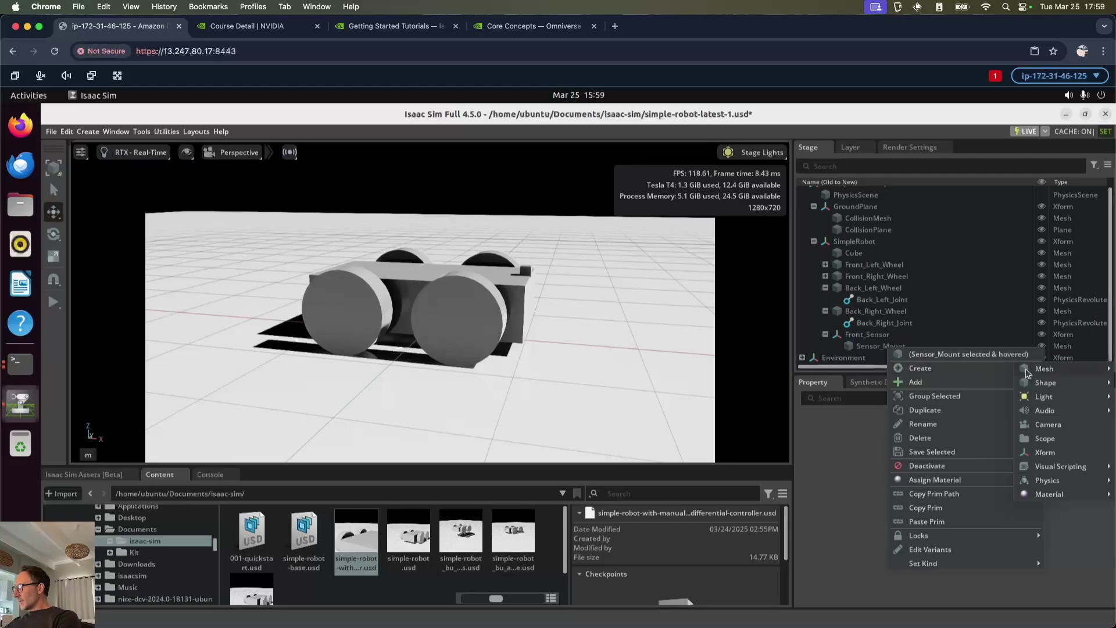
left_click(1052, 425)
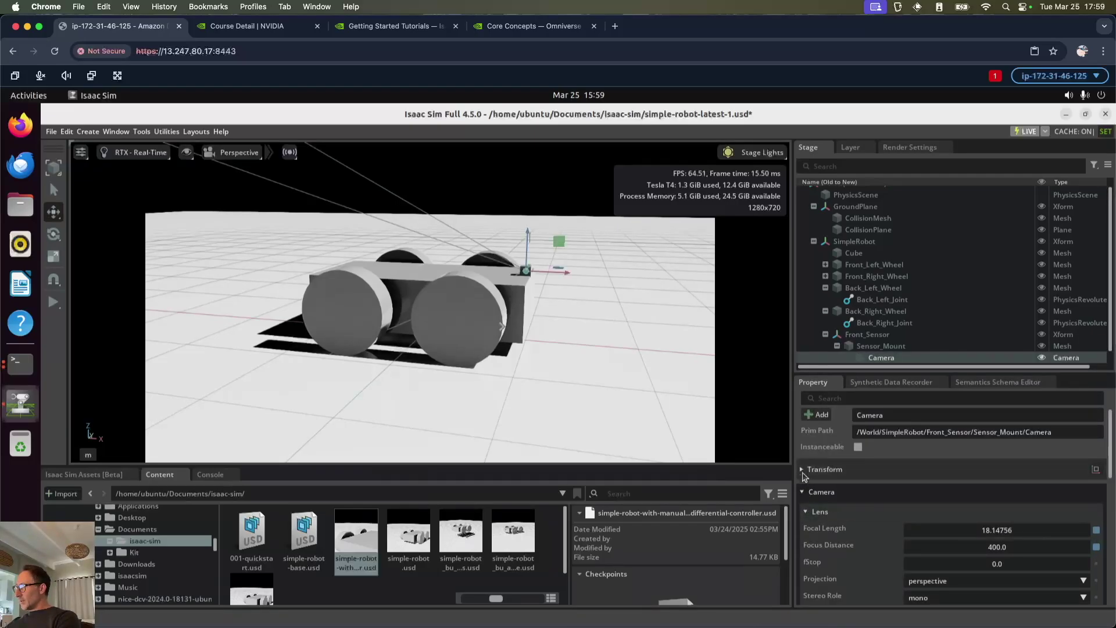
Rotate the camera to Orient Y -90 and move it forward to X 0.72908
left_click(802, 470)
left_click(990, 513)
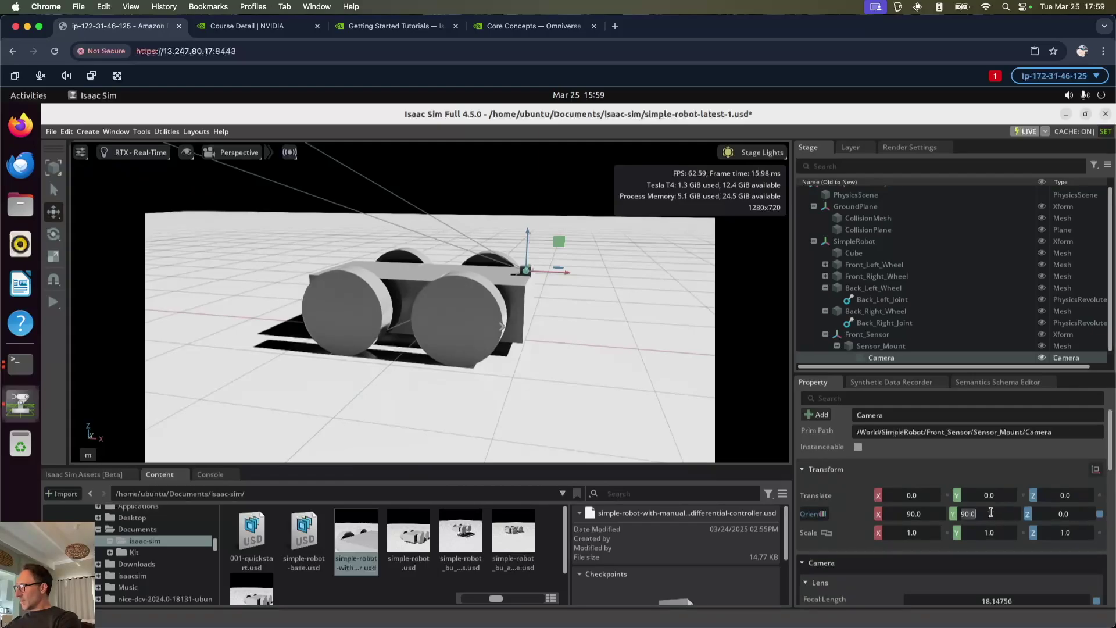
type("-")
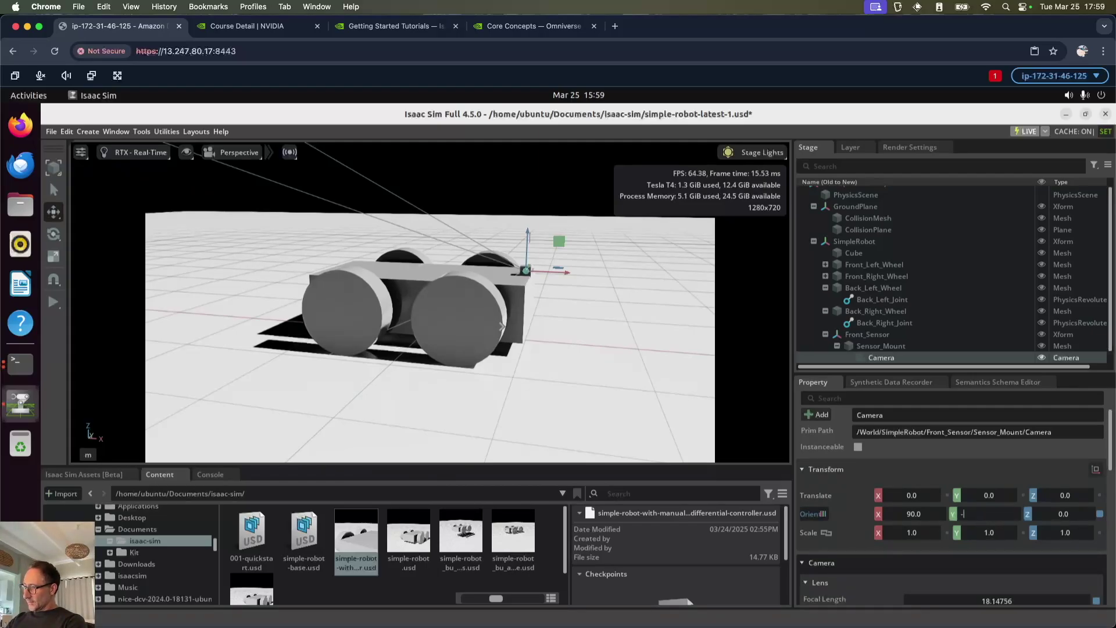
type("90")
key("Return")
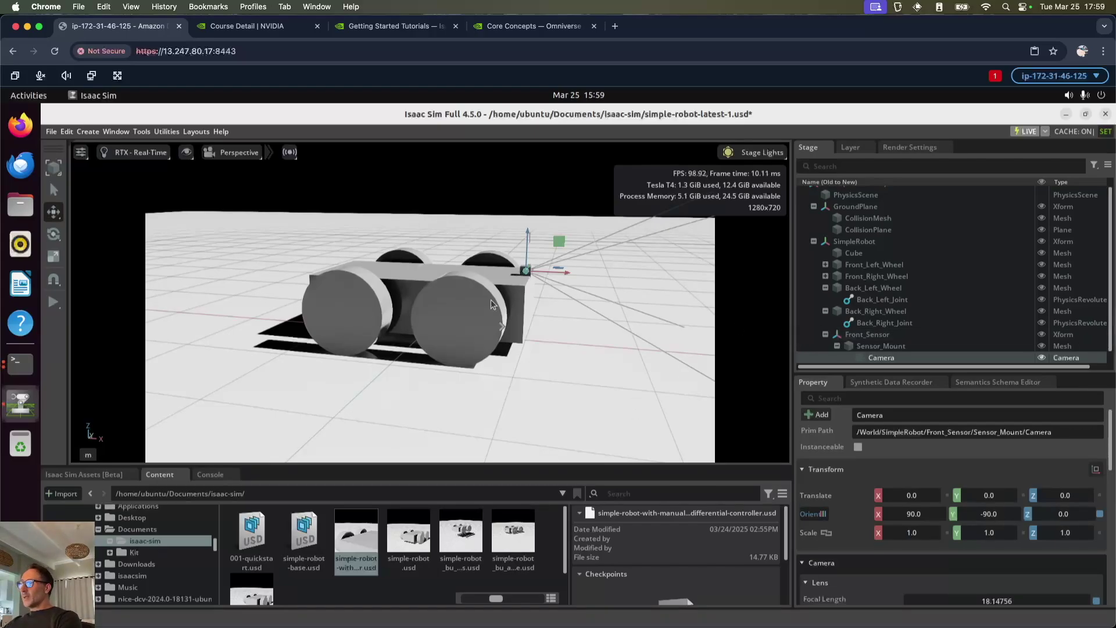
left_click_drag(546, 272, 555, 274)
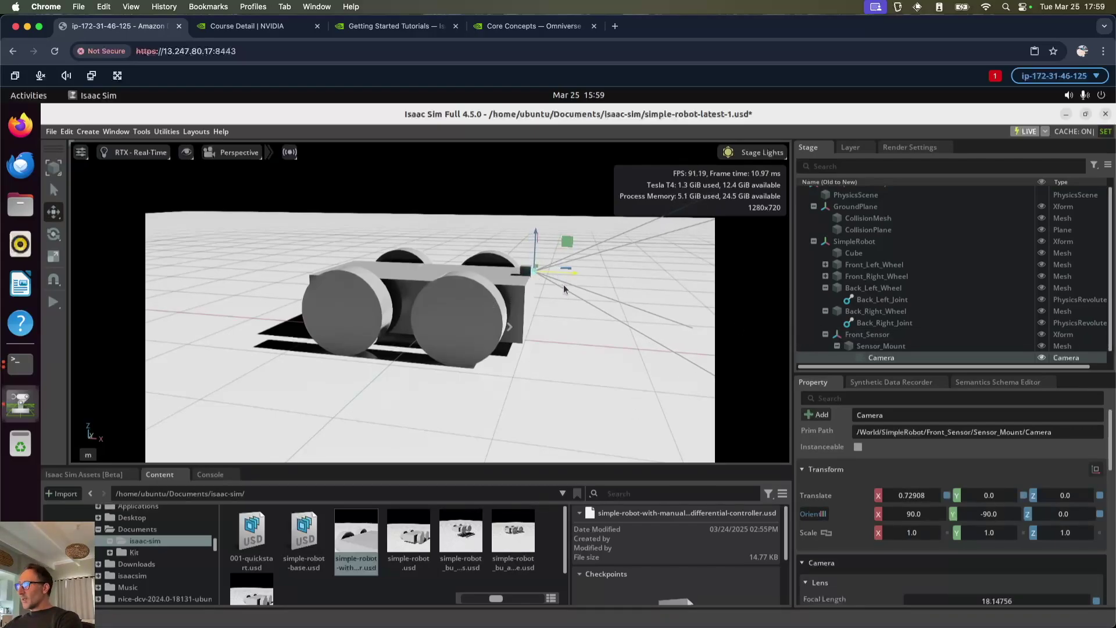
left_click(236, 153)
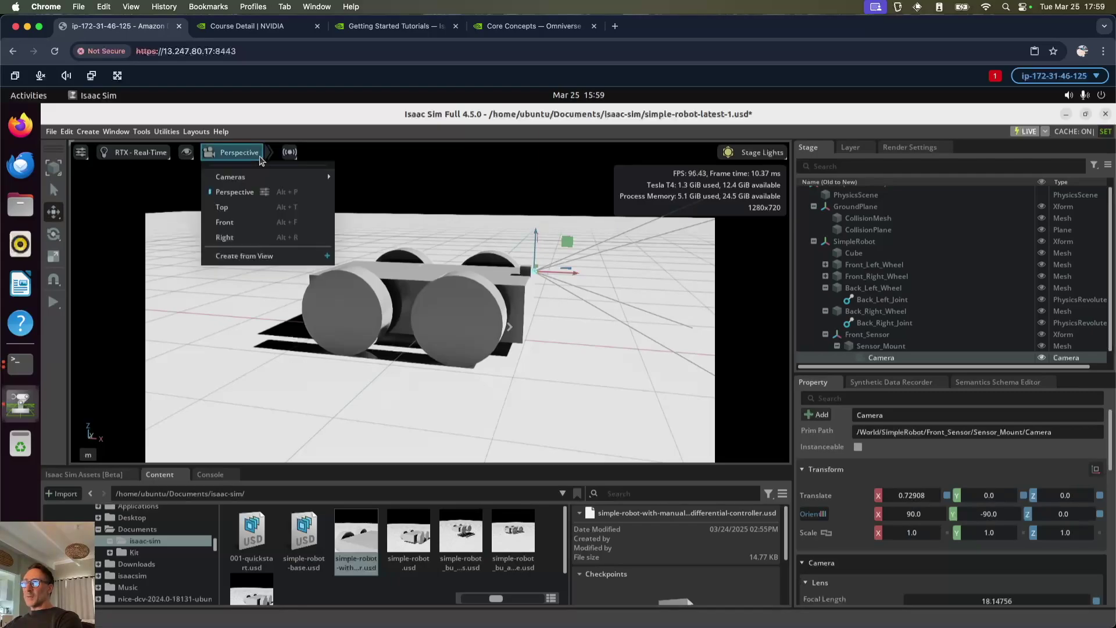
mouse_move(243, 178)
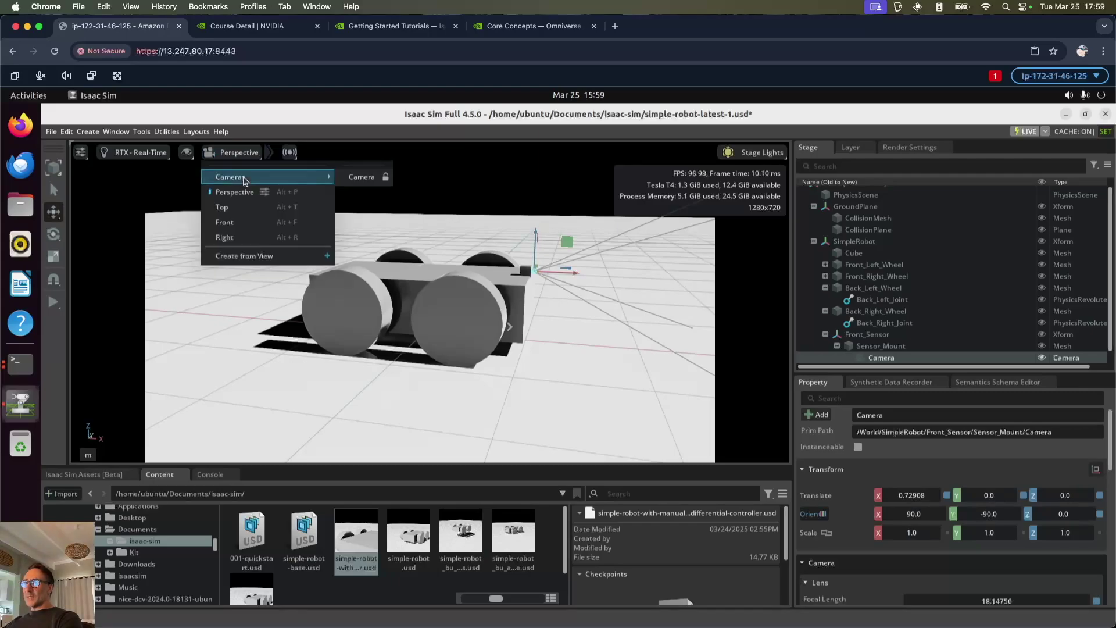
left_click(363, 178)
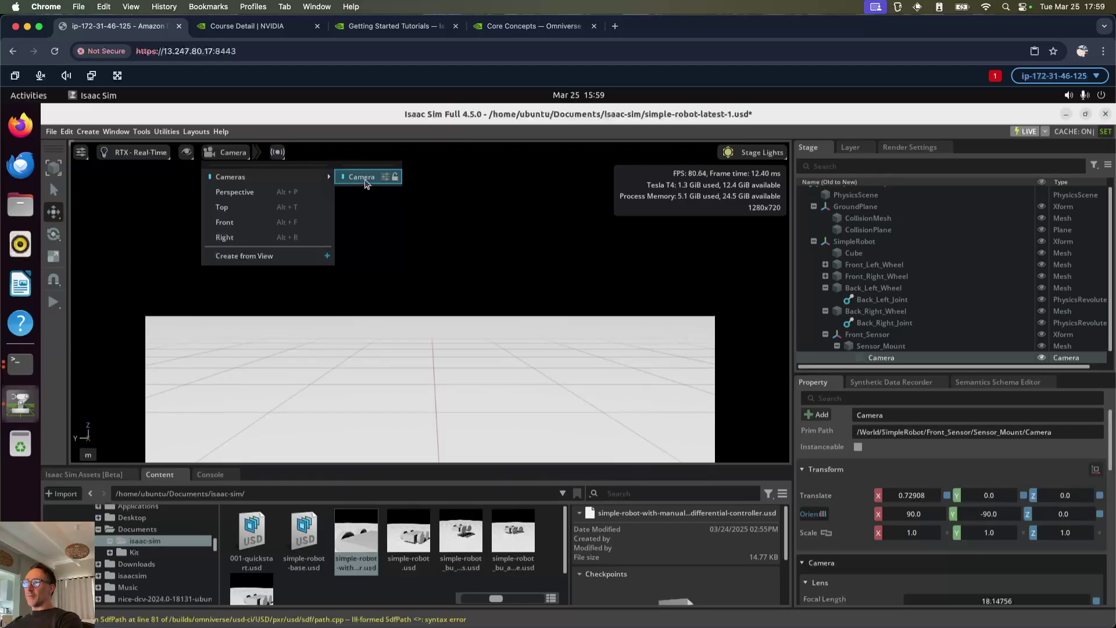
left_click(250, 193)
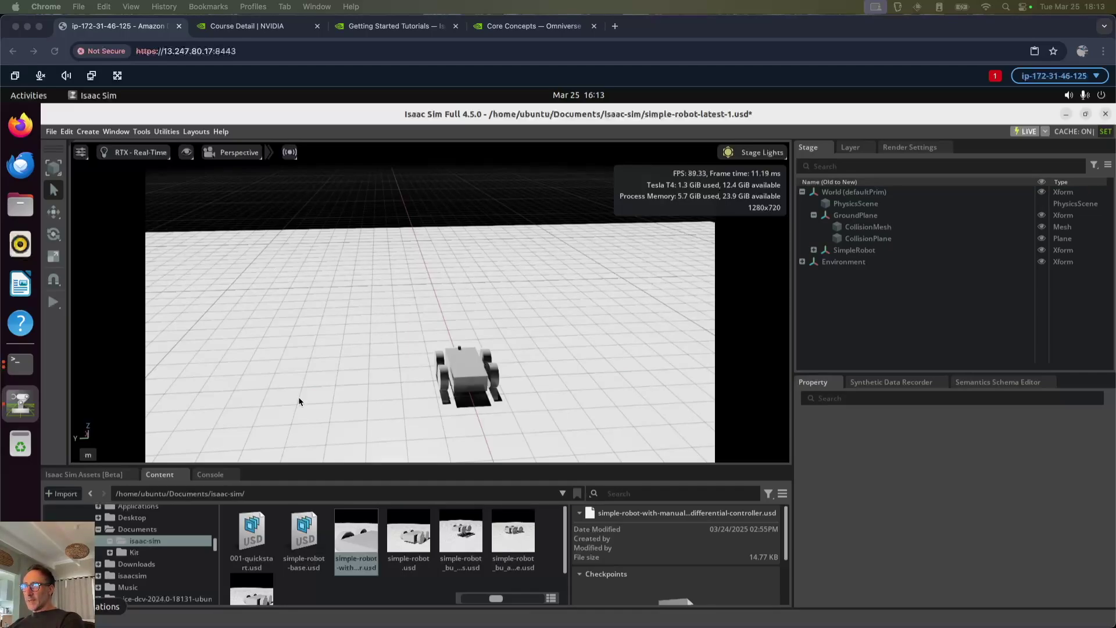
Add a Cone mesh obstacle to the scene
right_click(268, 373)
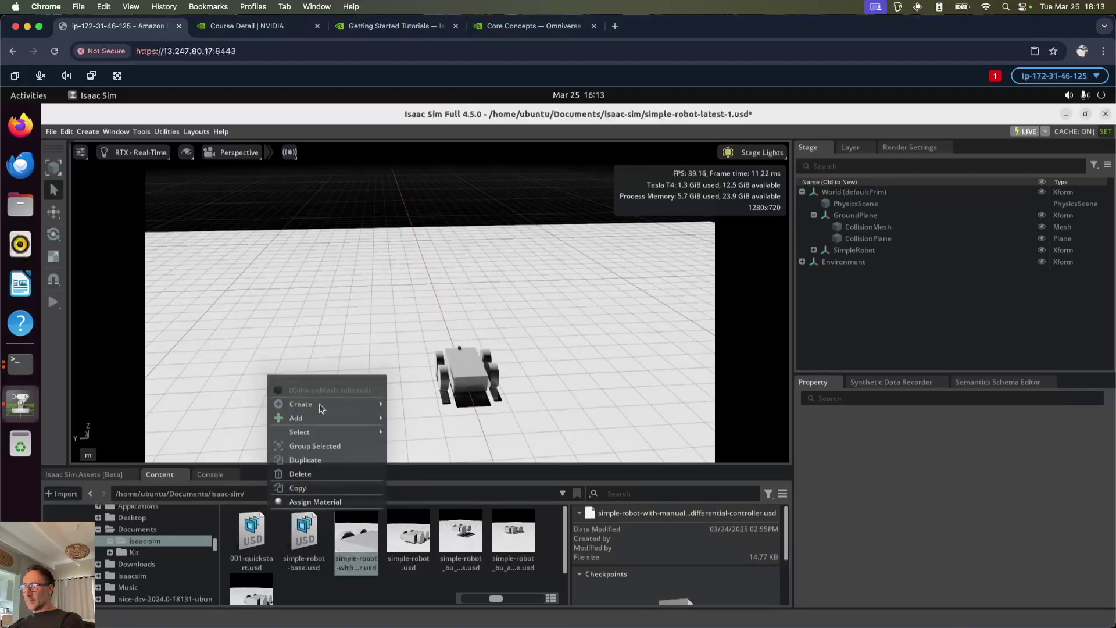
mouse_move(321, 407)
mouse_move(435, 398)
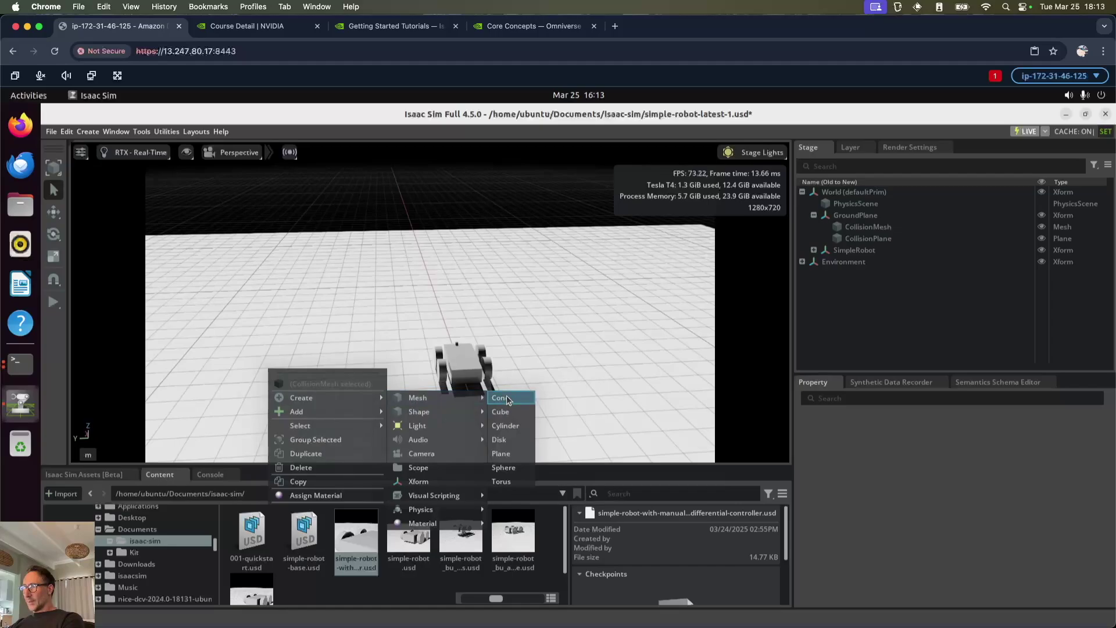
left_click(500, 398)
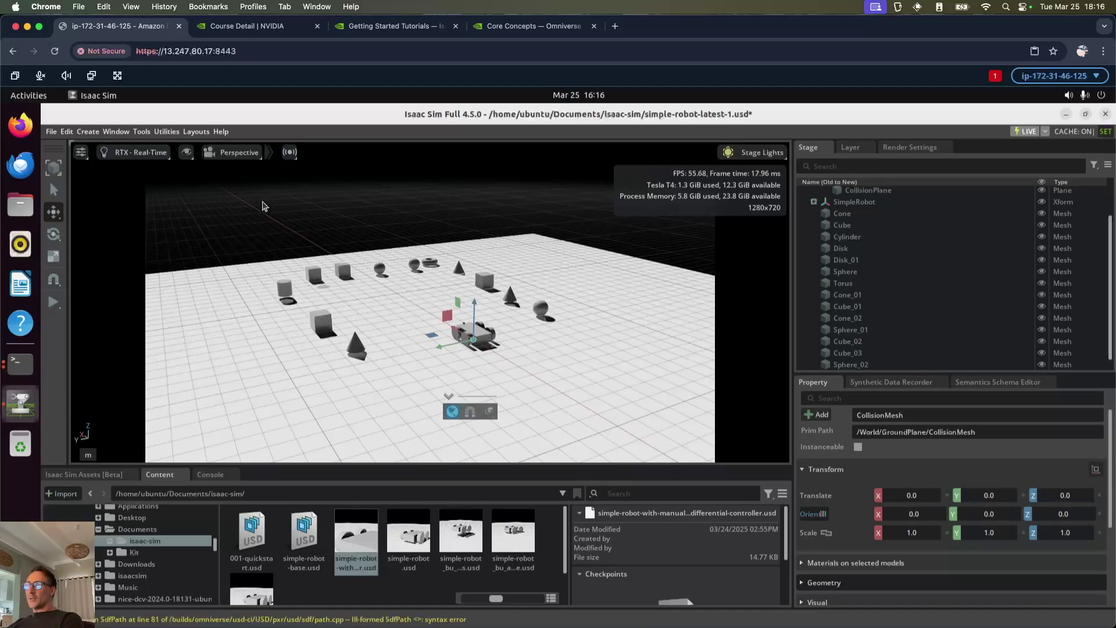
Browse the viewport camera list and the menus for a way to add another viewport
left_click(234, 152)
mouse_move(254, 182)
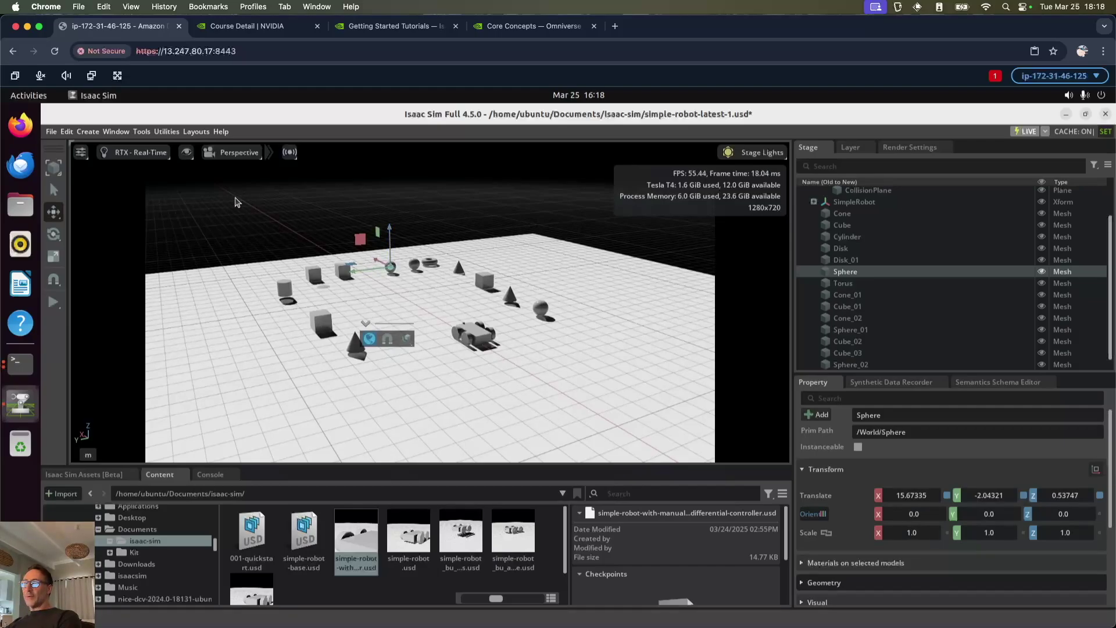
left_click(115, 131)
Open Viewport 2 beside the first viewport via Window > Viewports
mouse_move(141, 131)
mouse_move(173, 203)
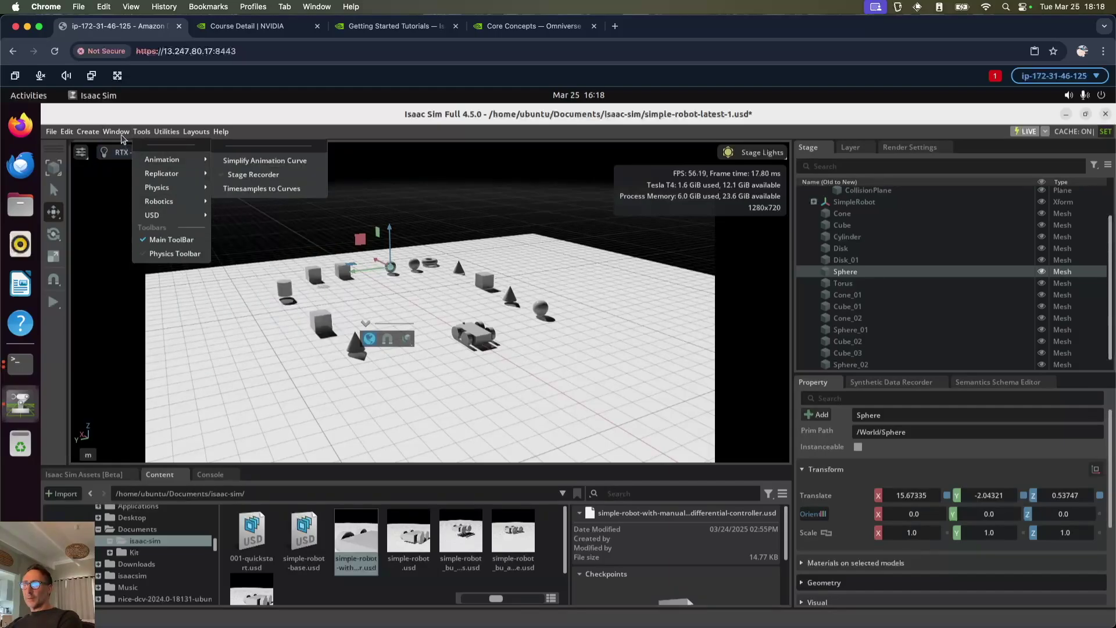
mouse_move(224, 204)
left_click(263, 216)
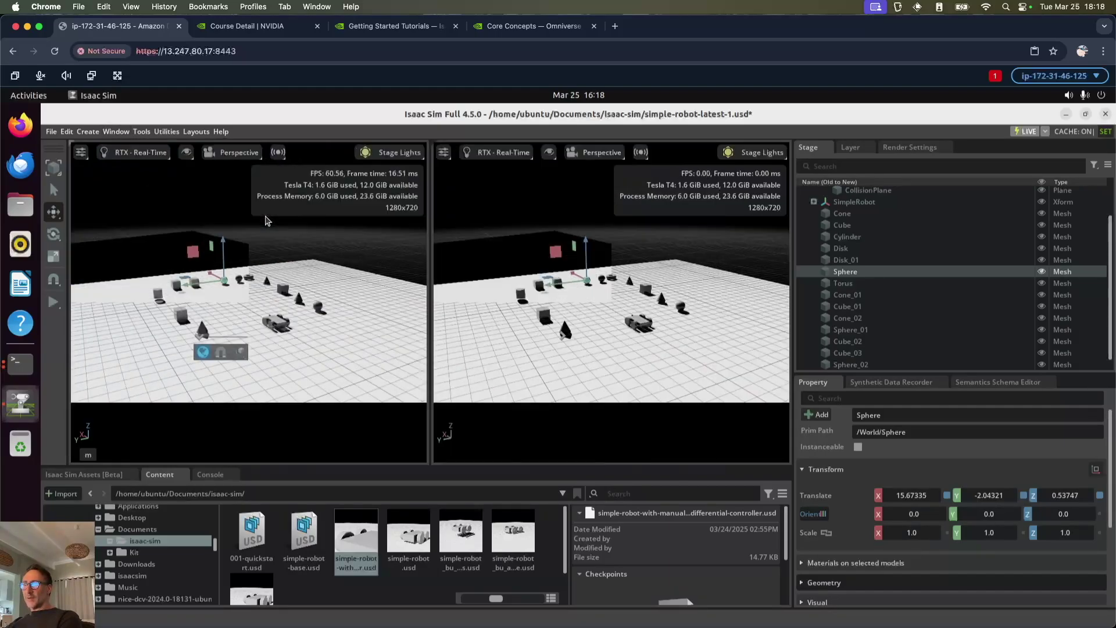
Switch Viewport 2 to the sensor Camera and nudge the sphere slightly along Y
left_click(602, 156)
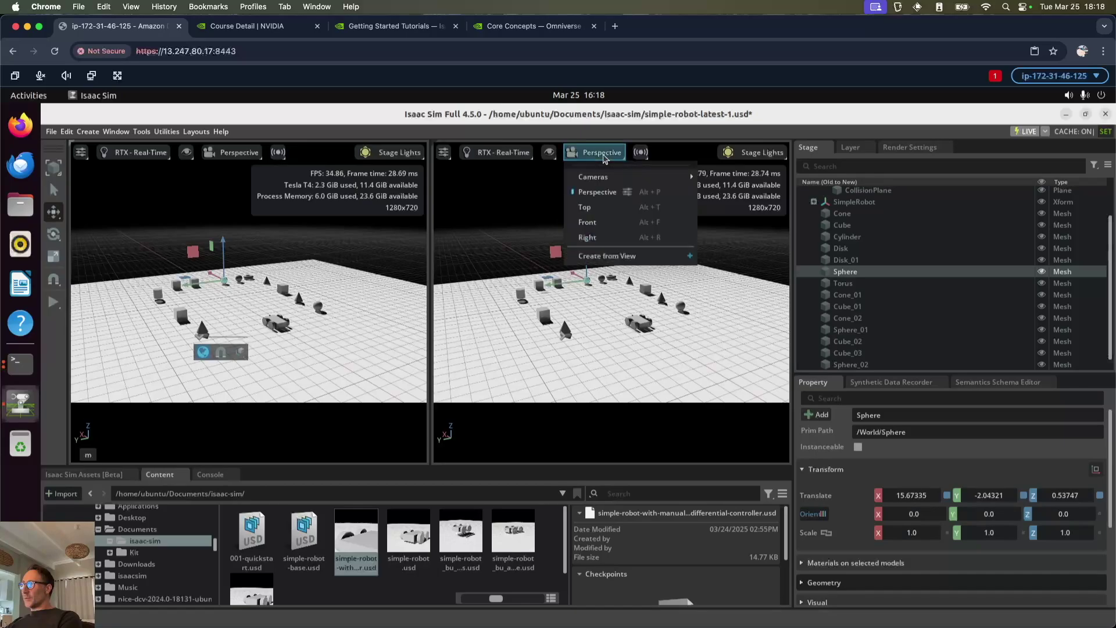
mouse_move(597, 177)
left_click(721, 177)
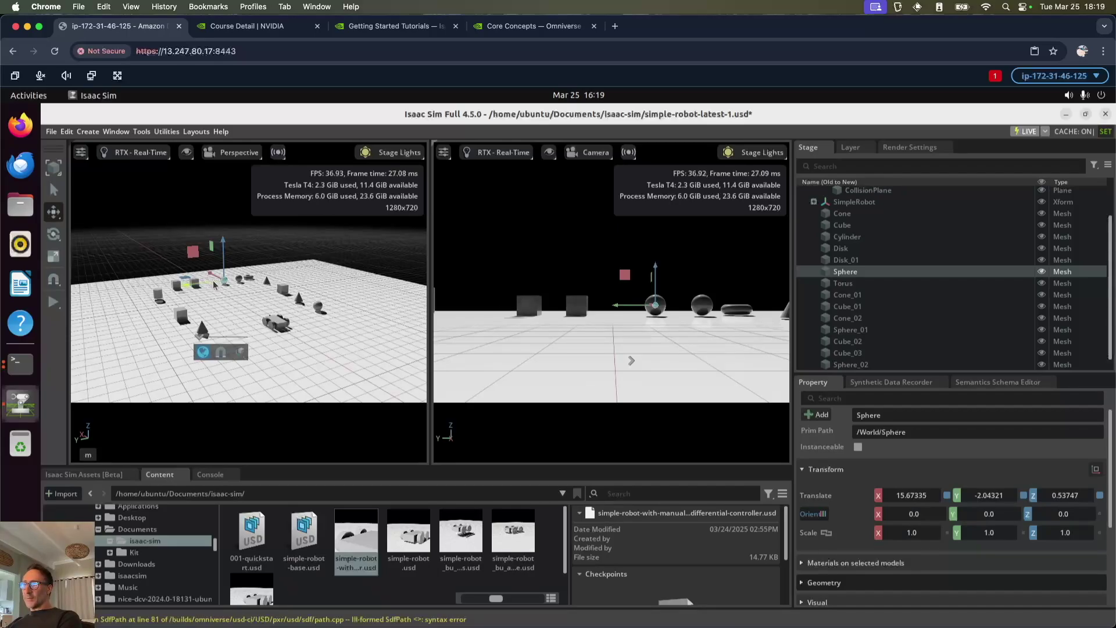
left_click_drag(214, 284, 205, 285)
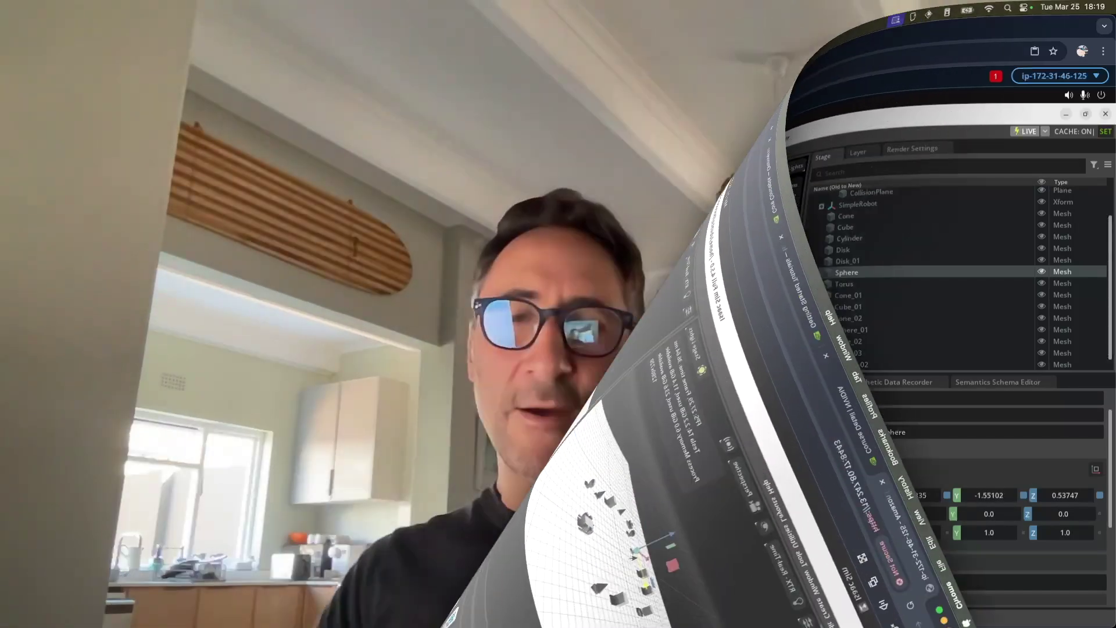